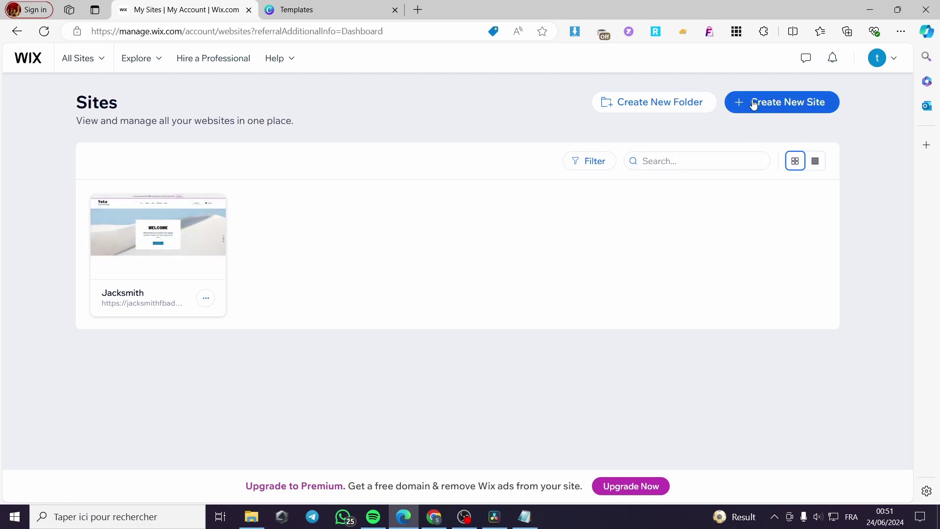
# Open the Jacksmith site's dashboard and launch its website editor.
pyautogui.moveTo(123, 237)
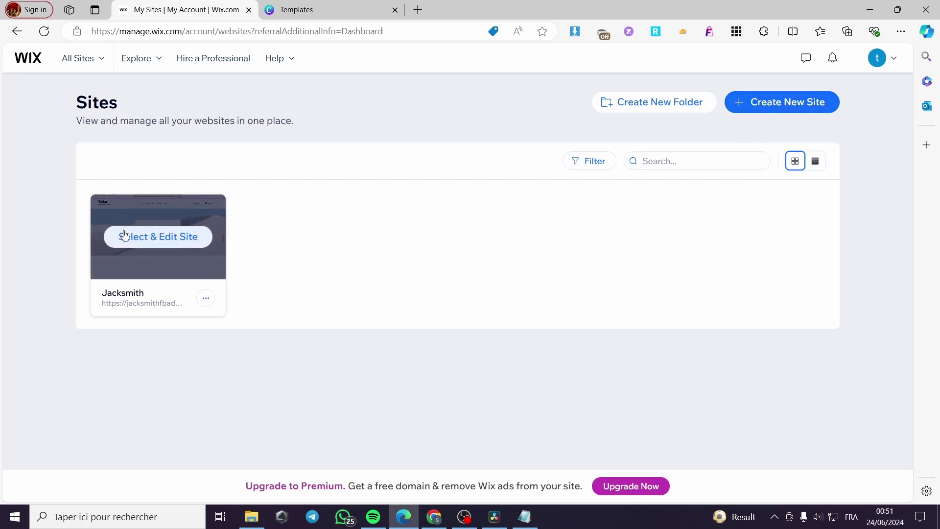
pyautogui.click(175, 238)
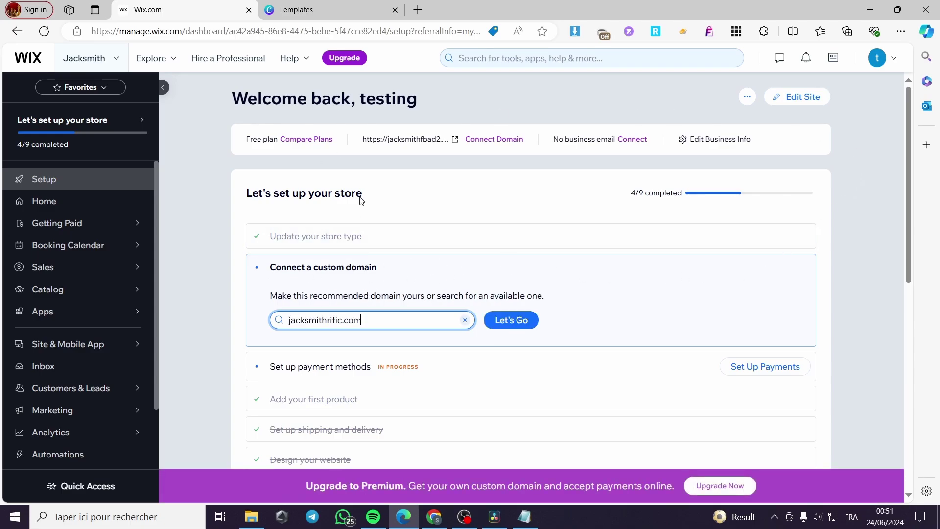
pyautogui.click(801, 101)
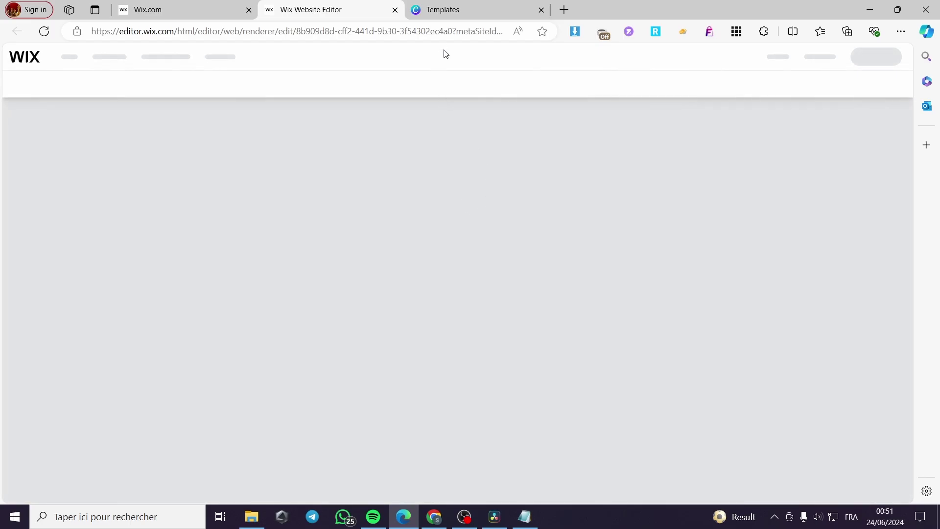
# Switch to Canva and search its templates for "website banners" from the home page.
pyautogui.click(445, 11)
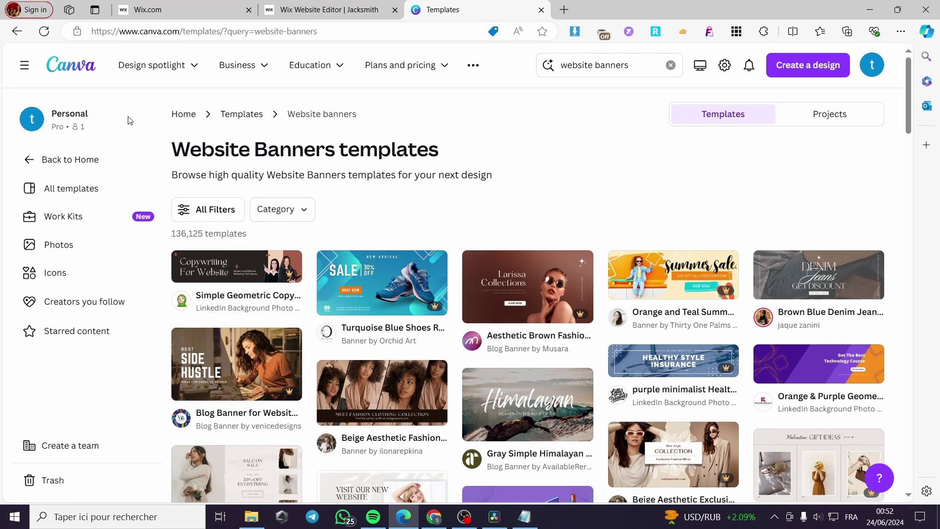
pyautogui.click(72, 66)
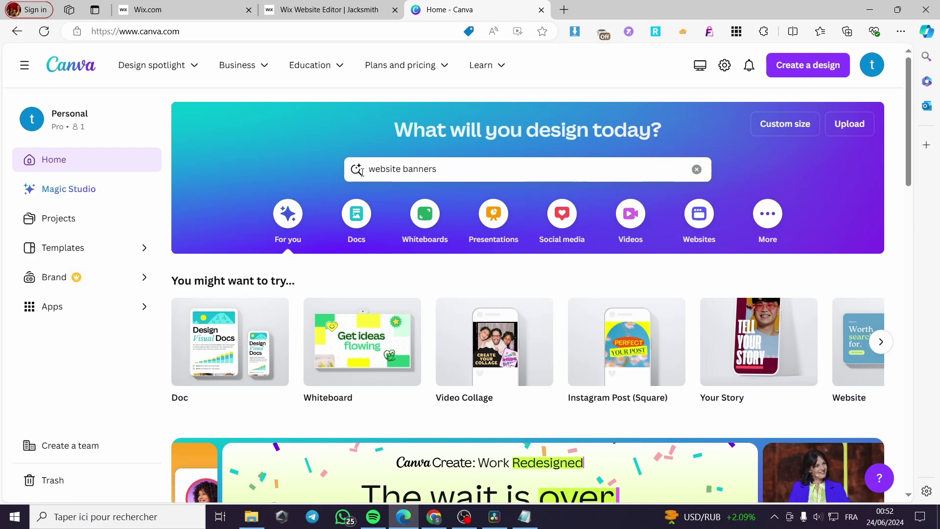
pyautogui.click(485, 172)
pyautogui.press('Return')
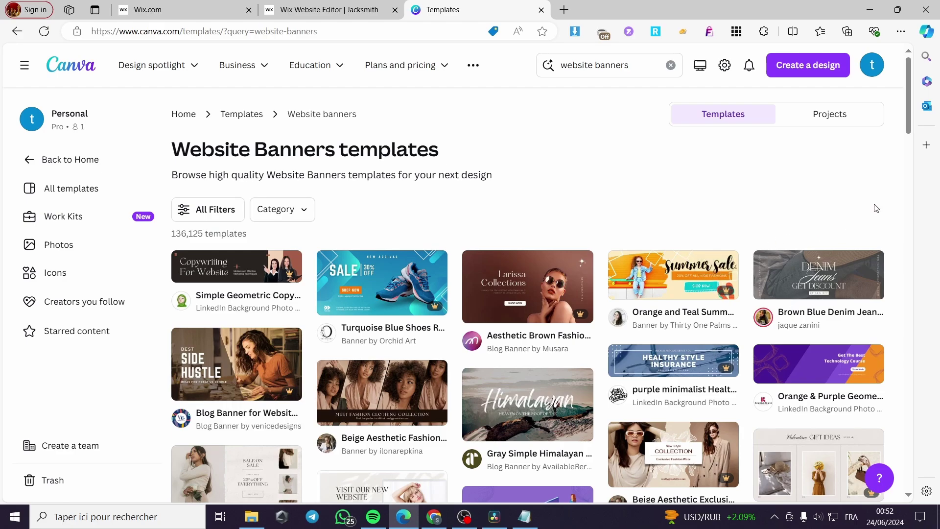
# Preview the Orange and Teal Summer Sale Kids Fashion Bright Website Banner template and close the preview.
pyautogui.scroll(-1, 875, 206)
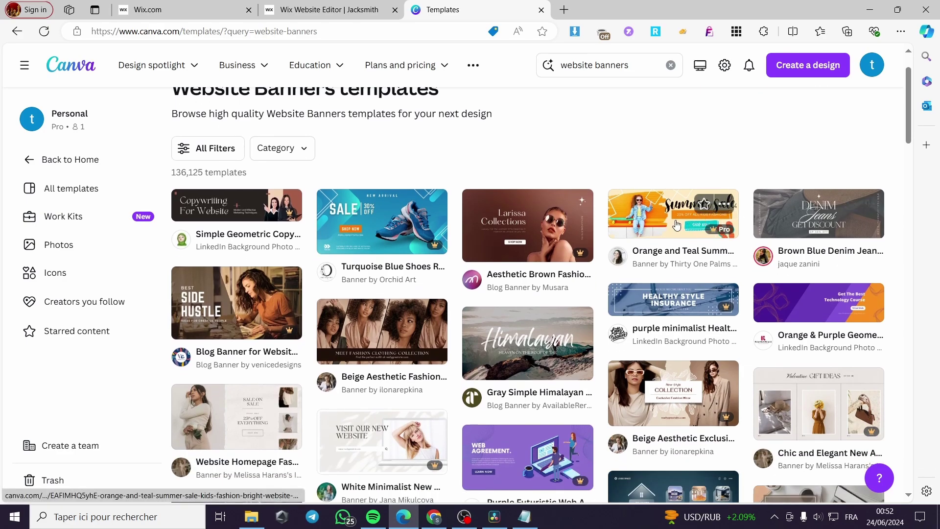
pyautogui.click(676, 225)
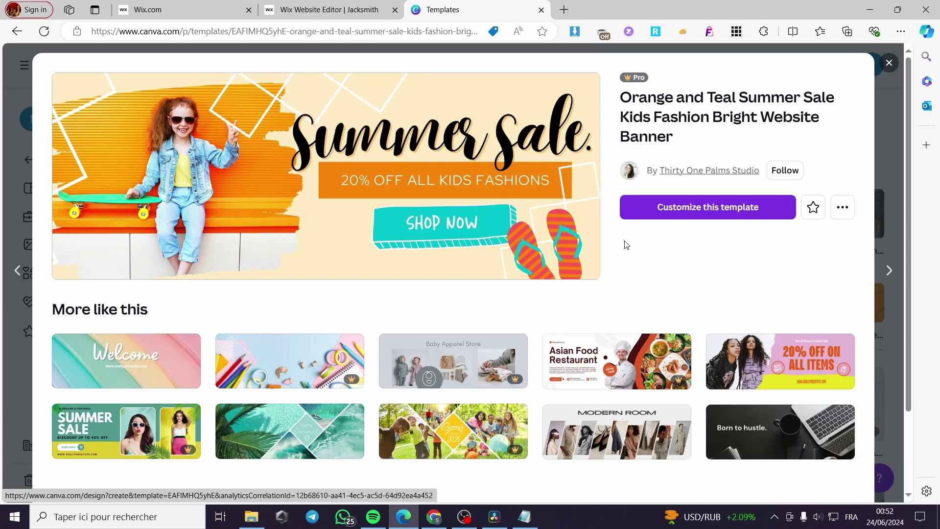
pyautogui.click(889, 63)
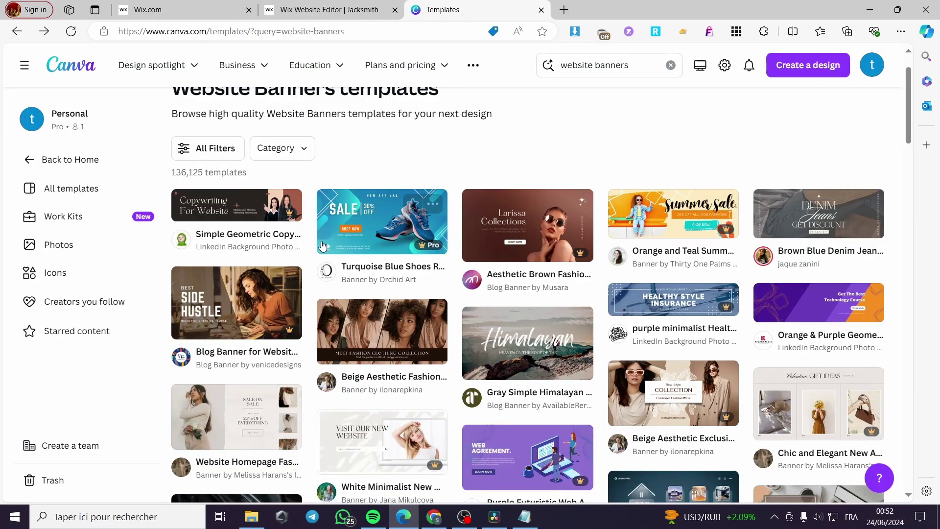
# Create a design from the Simple Geometric Copywriting For Website Linkedin Banners template and download it as a PNG.
pyautogui.click(220, 216)
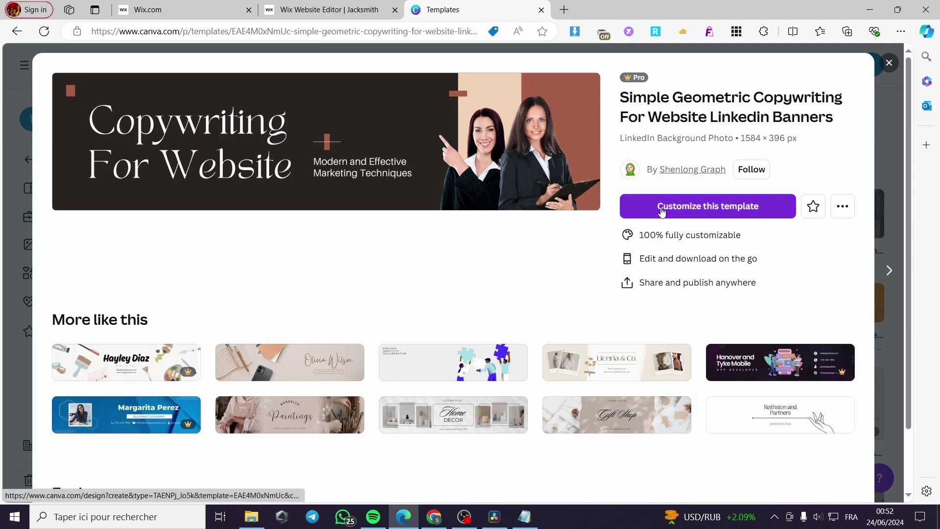
pyautogui.click(706, 207)
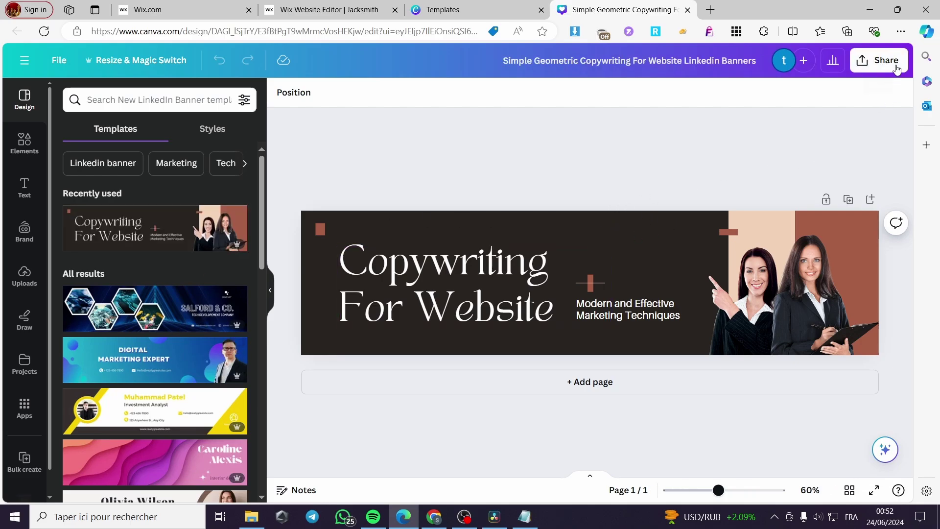
pyautogui.click(881, 60)
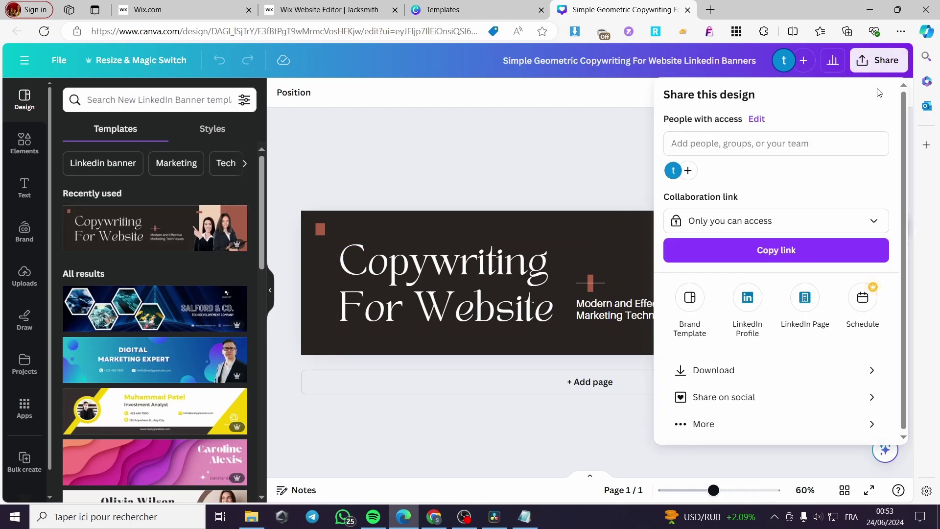
pyautogui.click(754, 370)
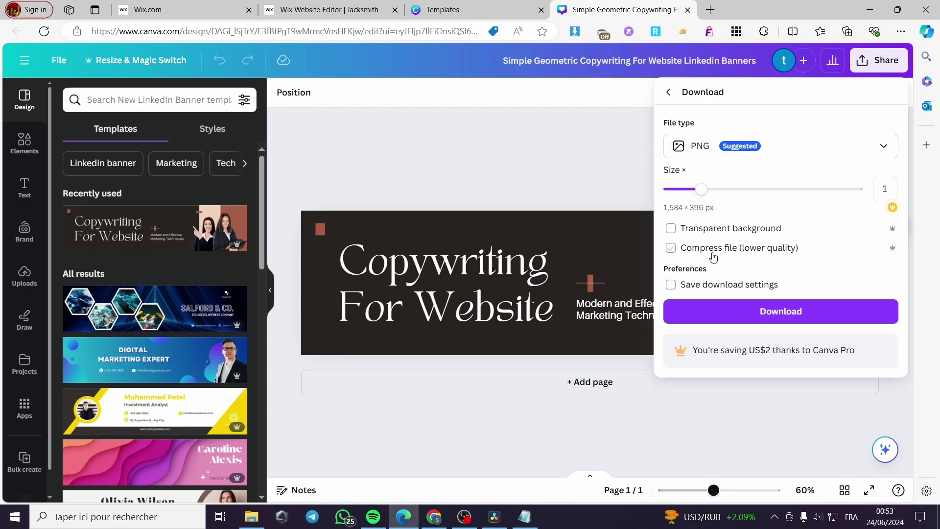
pyautogui.click(801, 312)
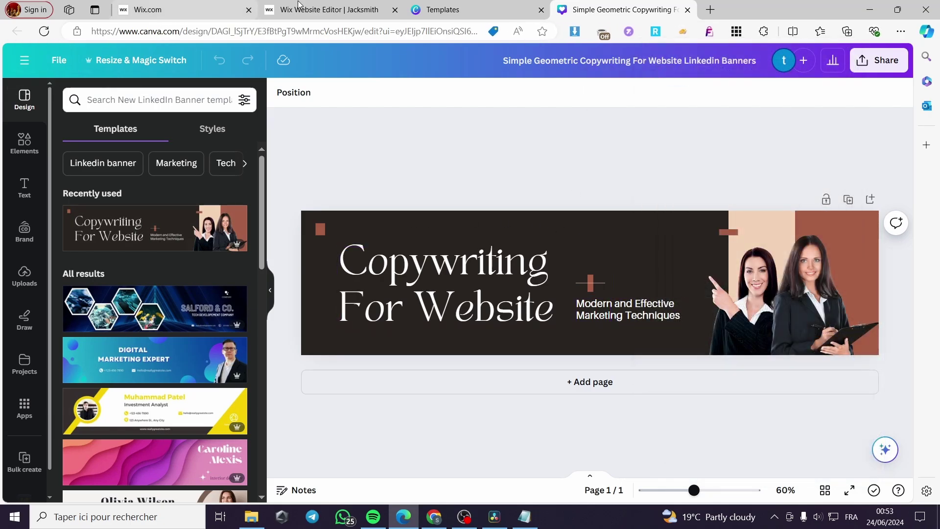
# Return to the website banner template results and look through the available designs.
pyautogui.click(466, 7)
pyautogui.click(889, 62)
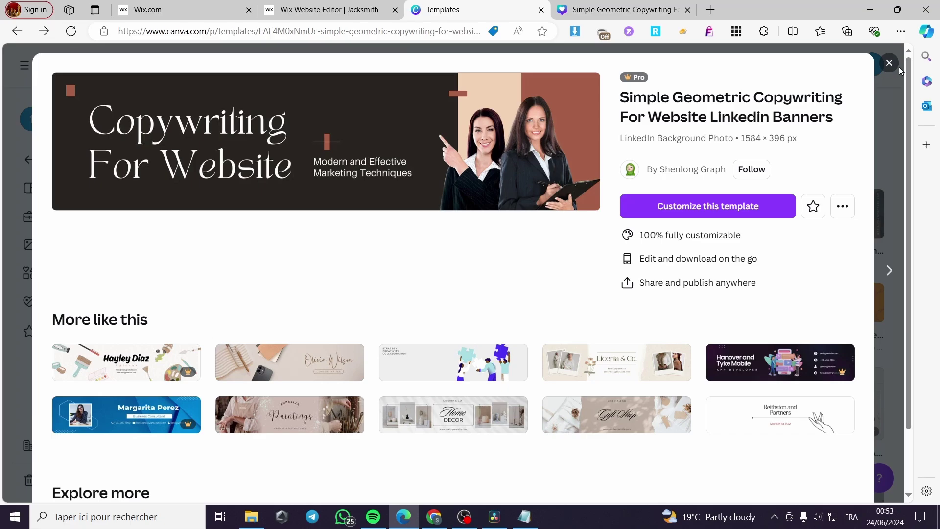
pyautogui.scroll(-3, 640, 324)
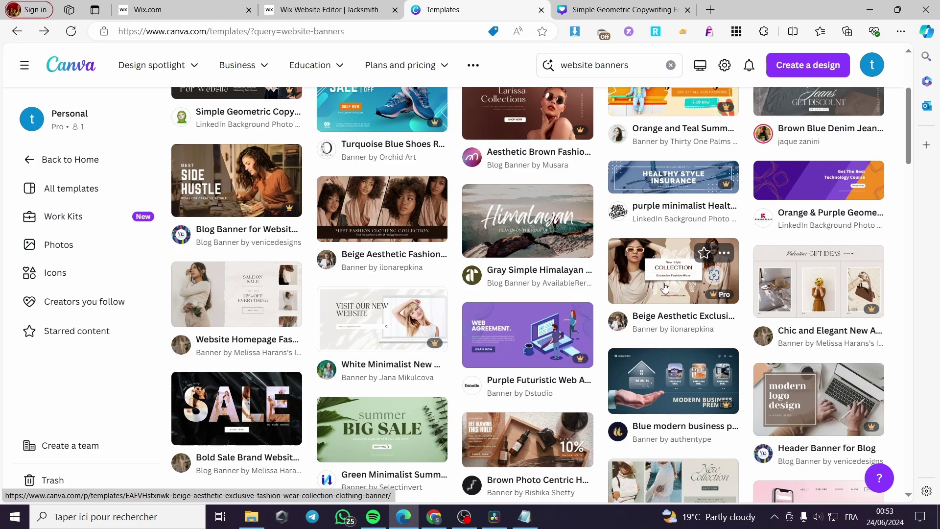
pyautogui.scroll(-3, 337, 292)
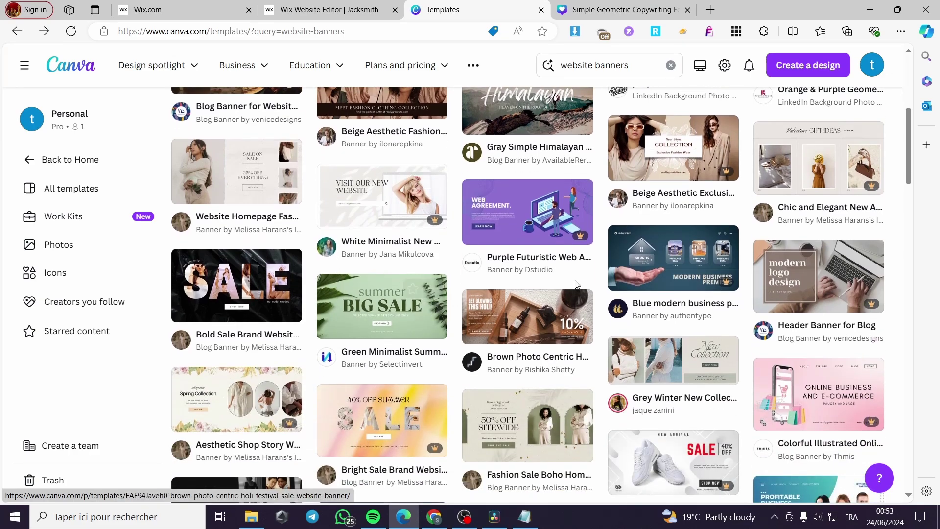
pyautogui.scroll(-1, 351, 285)
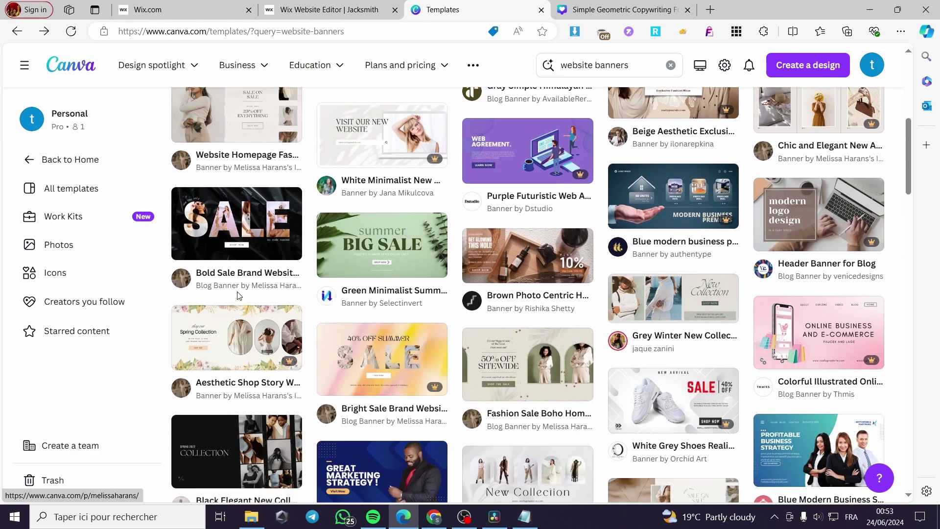
pyautogui.scroll(-1, 484, 336)
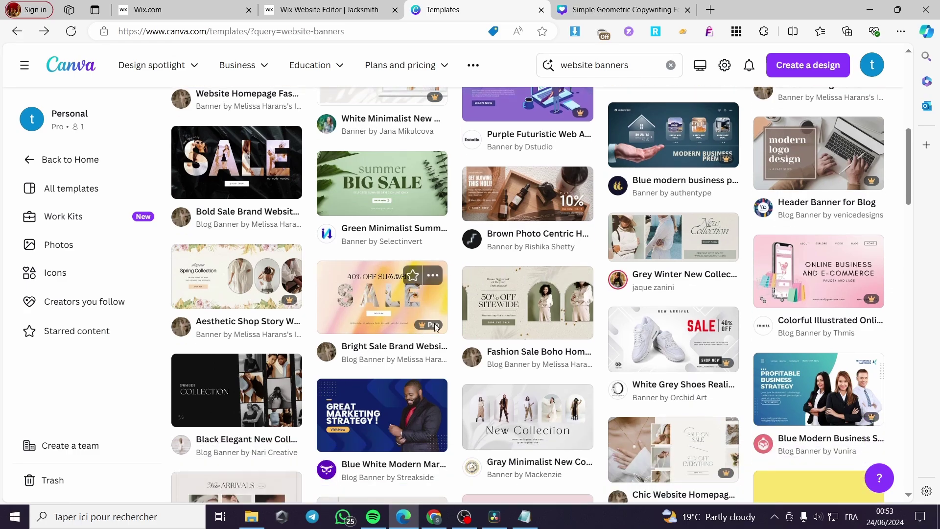
pyautogui.scroll(-5, 440, 343)
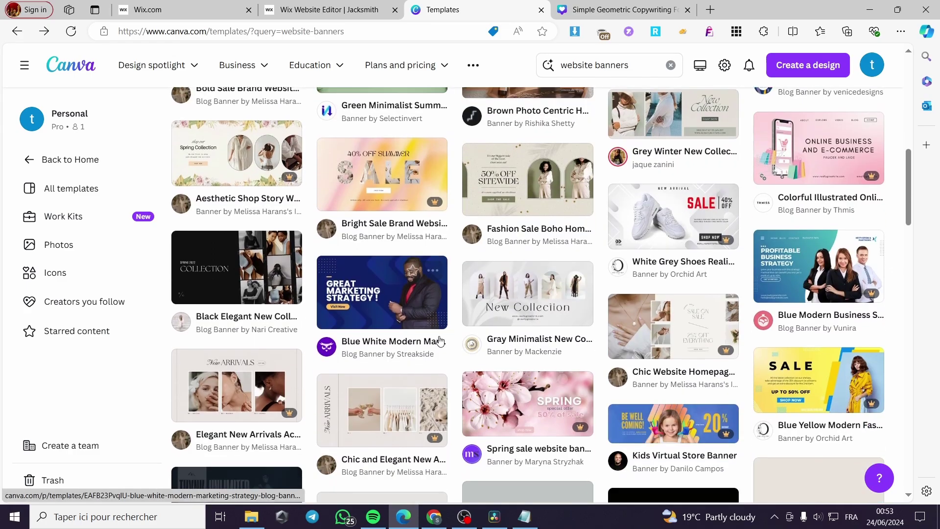
pyautogui.scroll(10, 362, 360)
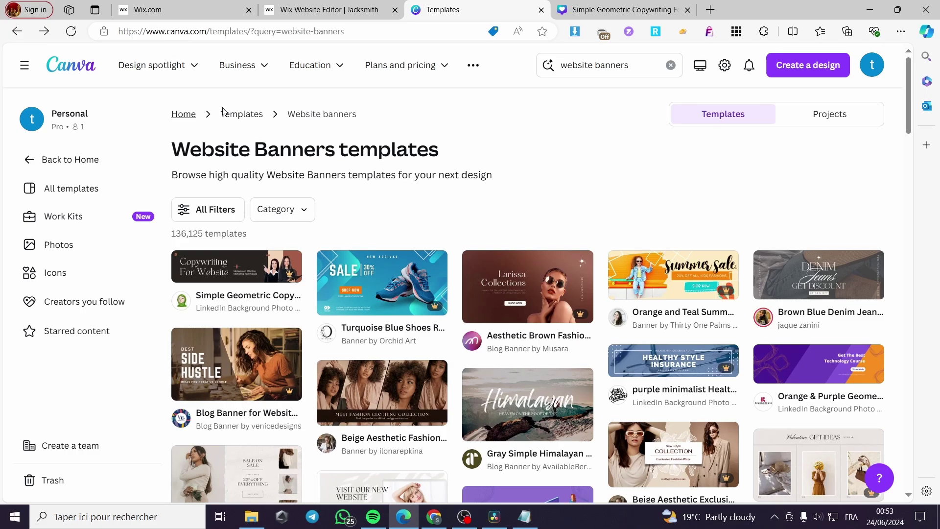
# Go back to the Canva home page and search the templates for "website header".
pyautogui.click(184, 114)
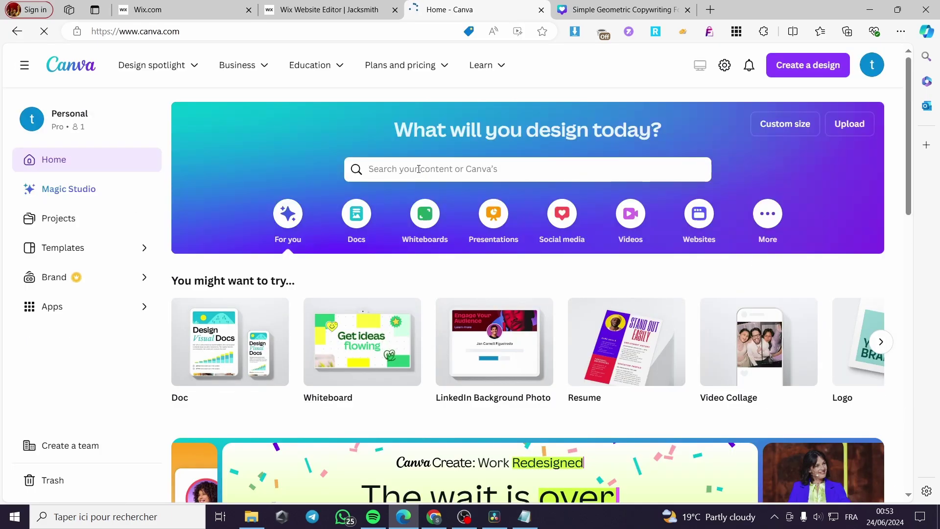
pyautogui.click(414, 167)
pyautogui.write('we')
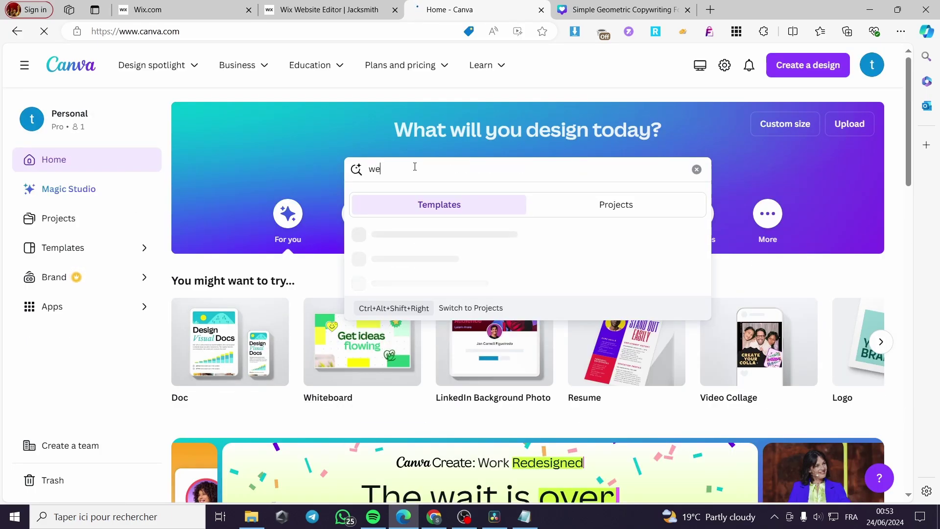
pyautogui.write('bsite')
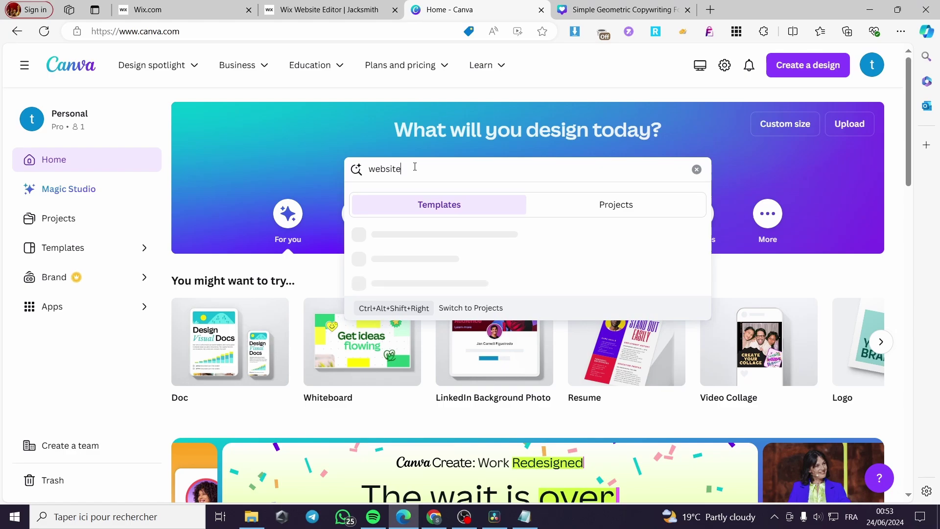
pyautogui.write(' header')
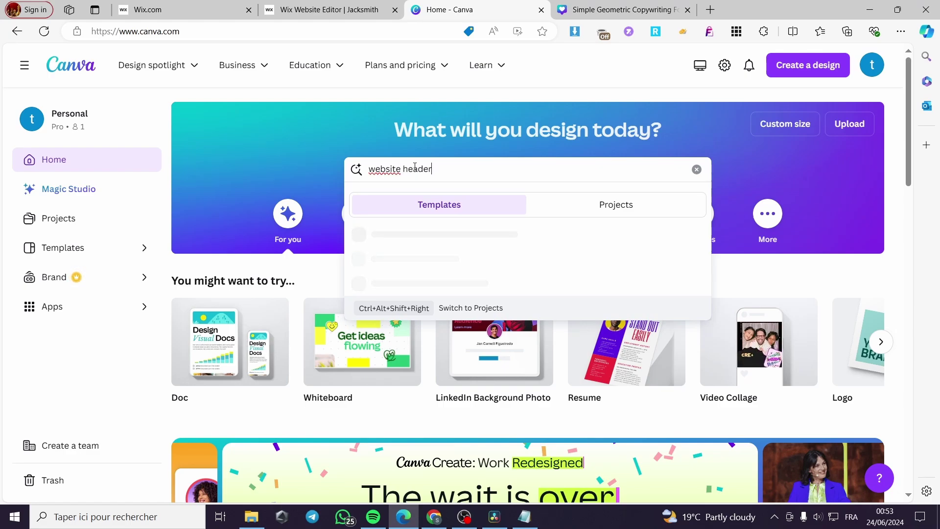
pyautogui.press('Return')
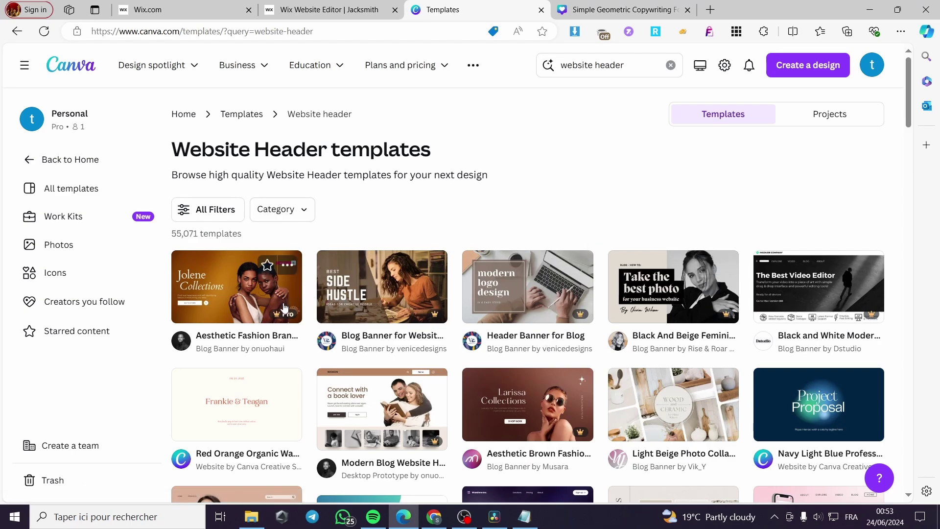
# Compare the website header templates with the open copywriting banner design.
pyautogui.scroll(-3, 718, 226)
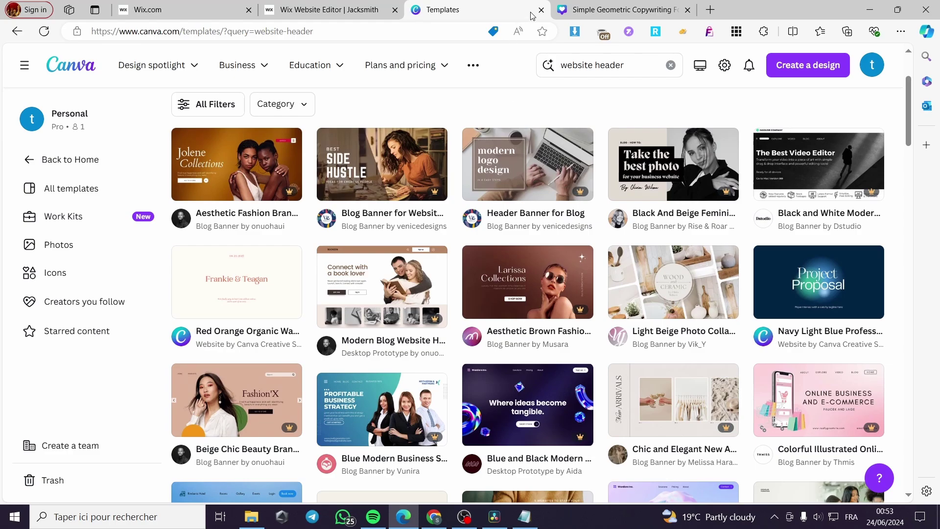
pyautogui.click(618, 4)
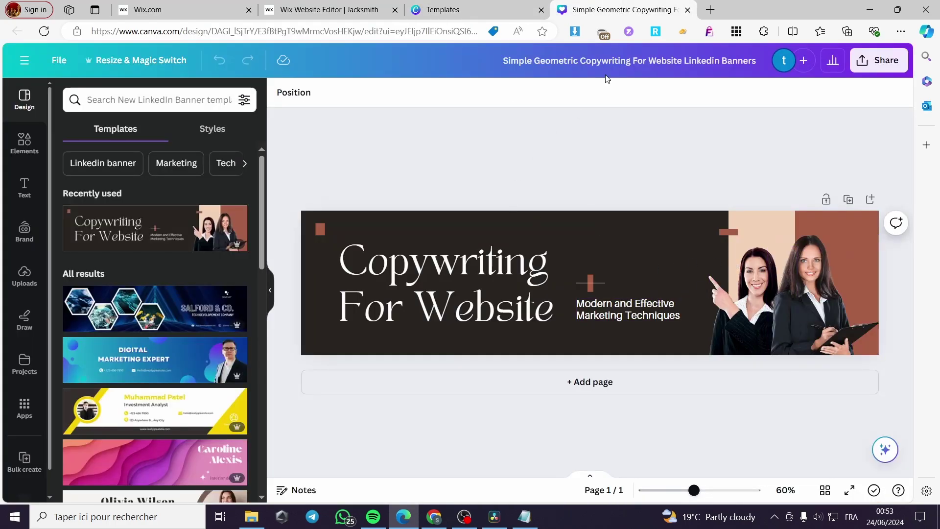
pyautogui.hotkey('ctrl', 'shift', 'Tab')
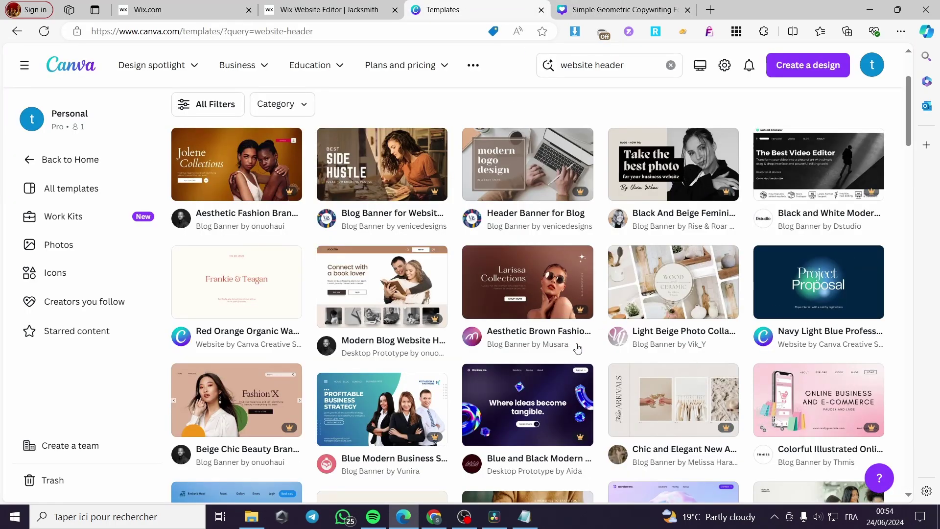
pyautogui.click(641, 5)
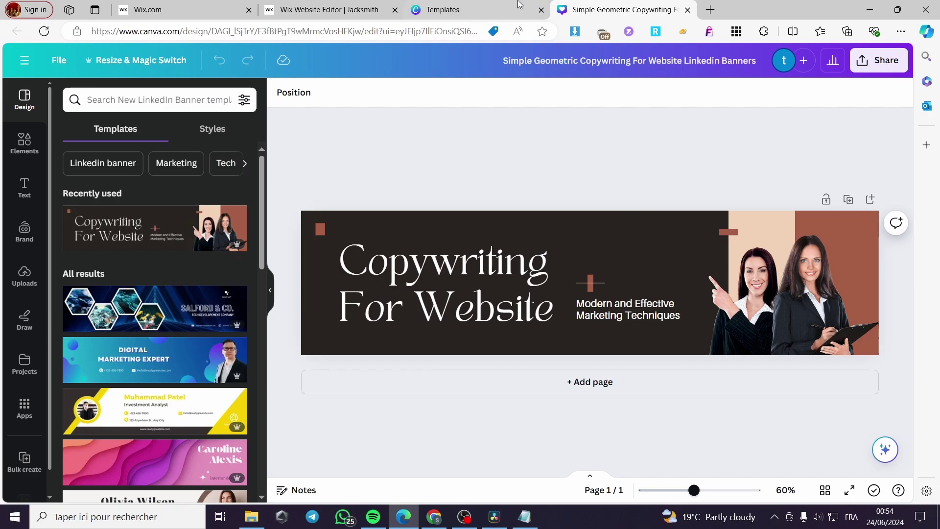
pyautogui.click(465, 6)
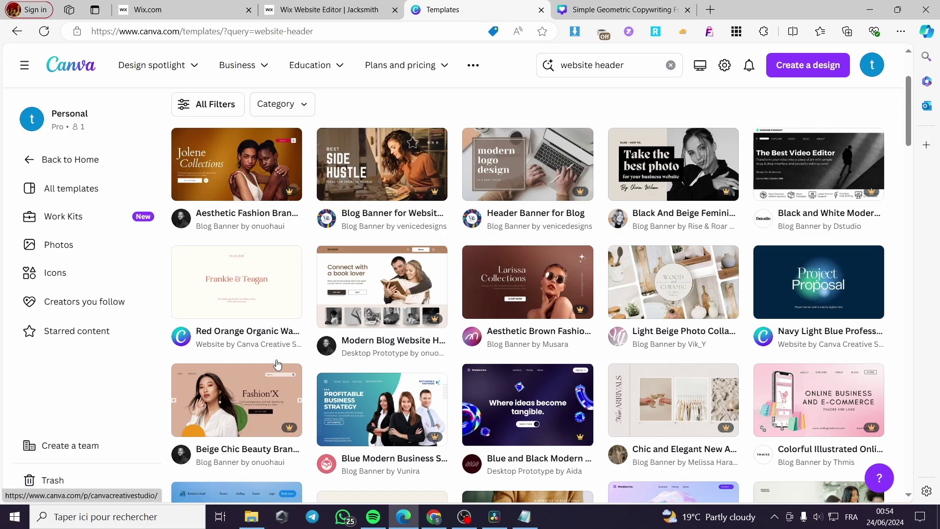
# Open the Beige Chic Beauty Brand Scrolling Website Header template as an editable design, and switch to the Wix editor.
pyautogui.scroll(-5, 240, 399)
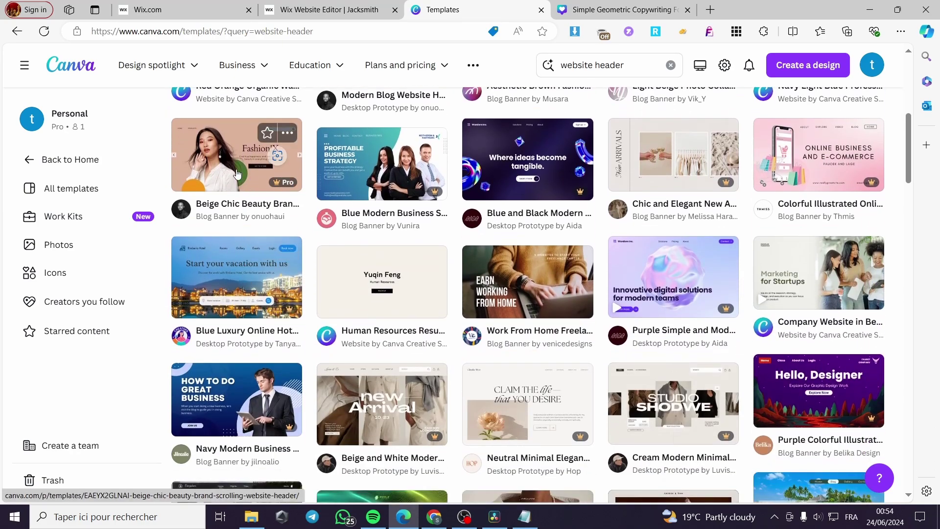
pyautogui.click(237, 174)
pyautogui.click(608, 8)
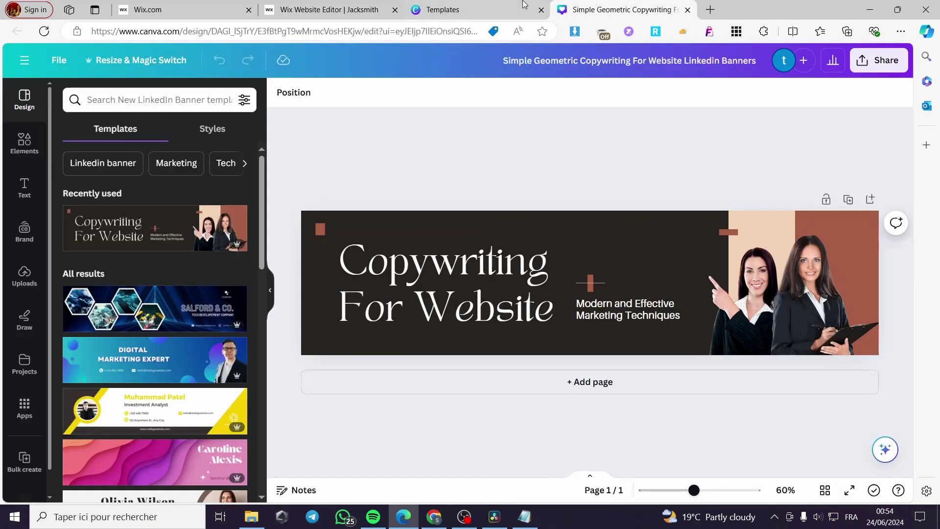
pyautogui.click(524, 6)
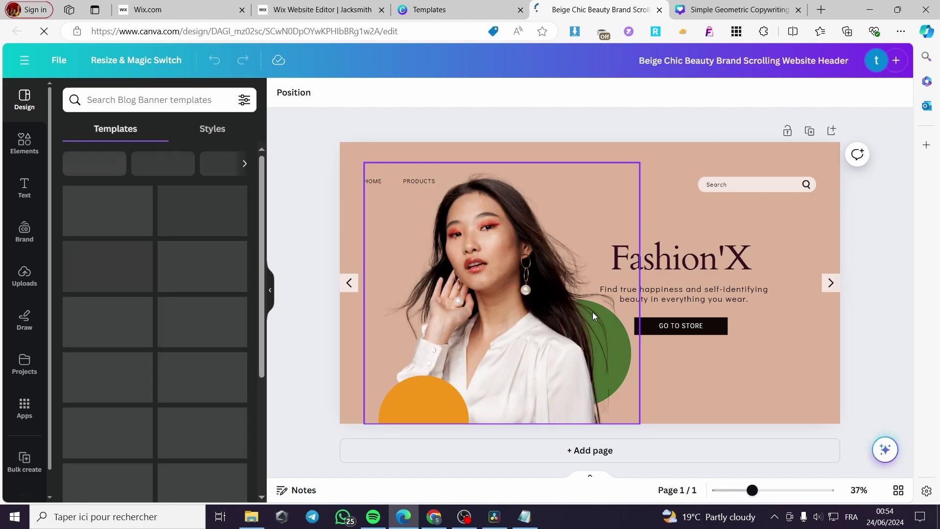
pyautogui.click(318, 9)
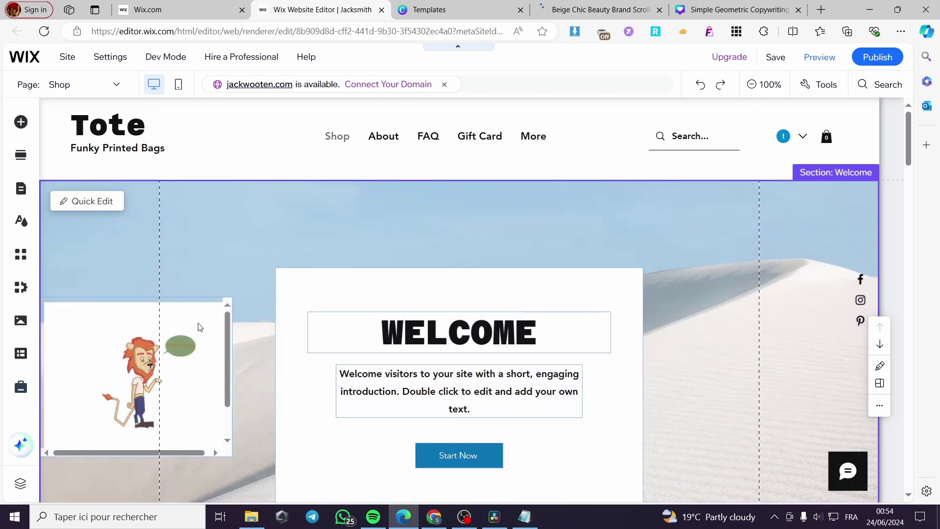
# Delete the HTML embed with the lion illustration from the Welcome section, and switch to the Beige Chic Beauty Brand header design in Canva.
pyautogui.click(200, 323)
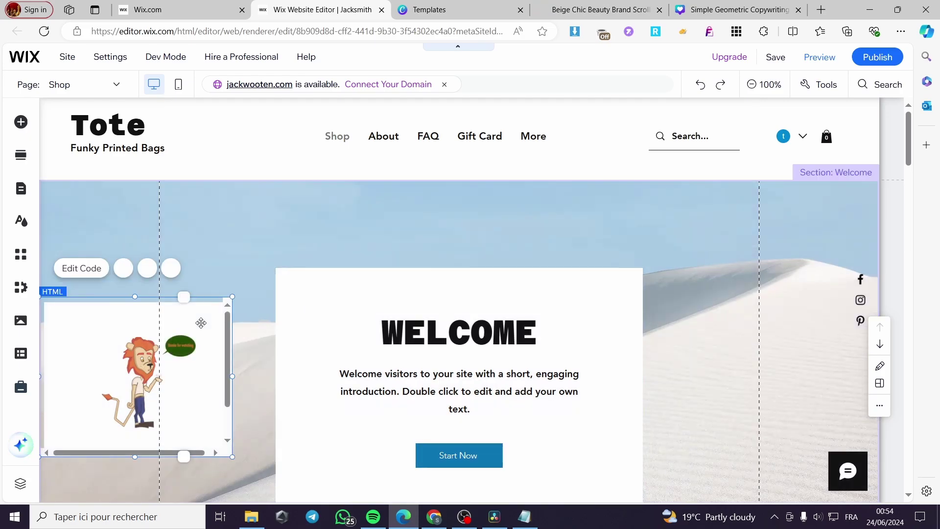
pyautogui.press('Delete')
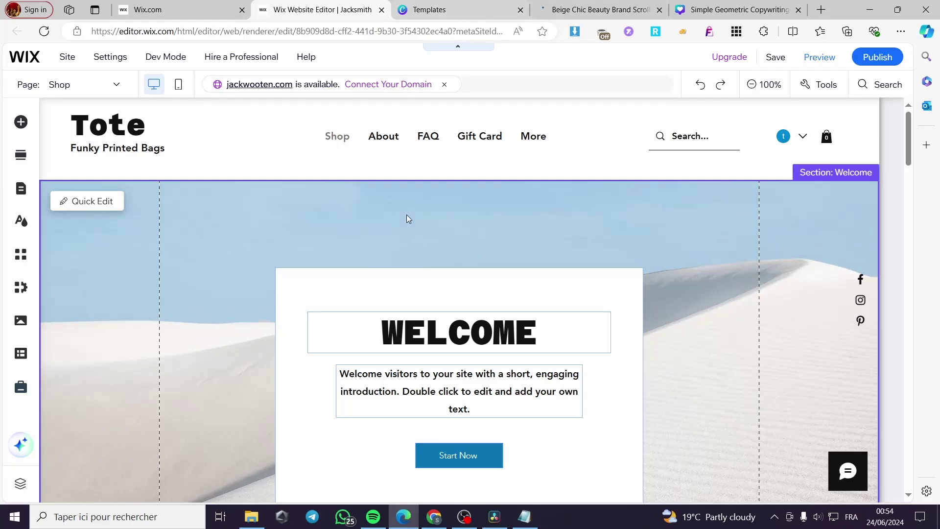
pyautogui.click(597, 10)
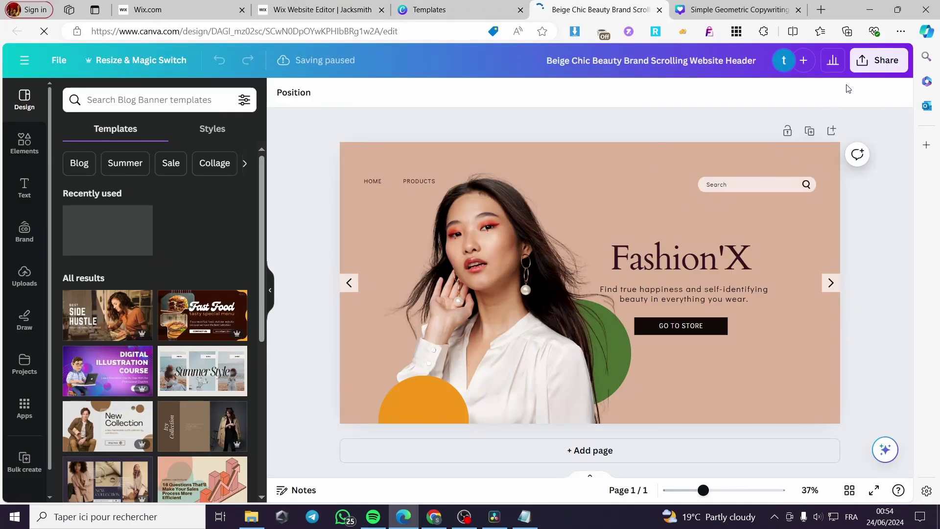
# Open the download settings for the Beige Chic Beauty Brand Scrolling Website Header design, with PNG as the file type.
pyautogui.click(871, 61)
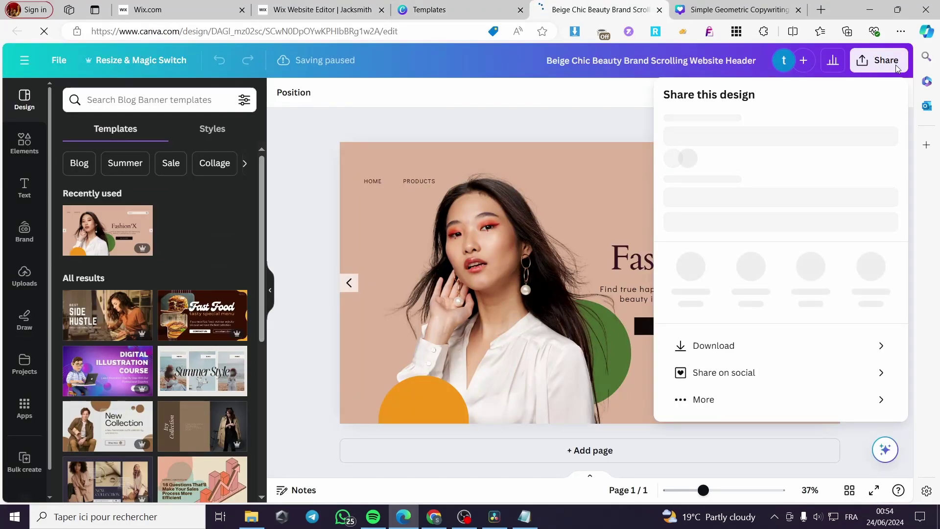
pyautogui.click(728, 351)
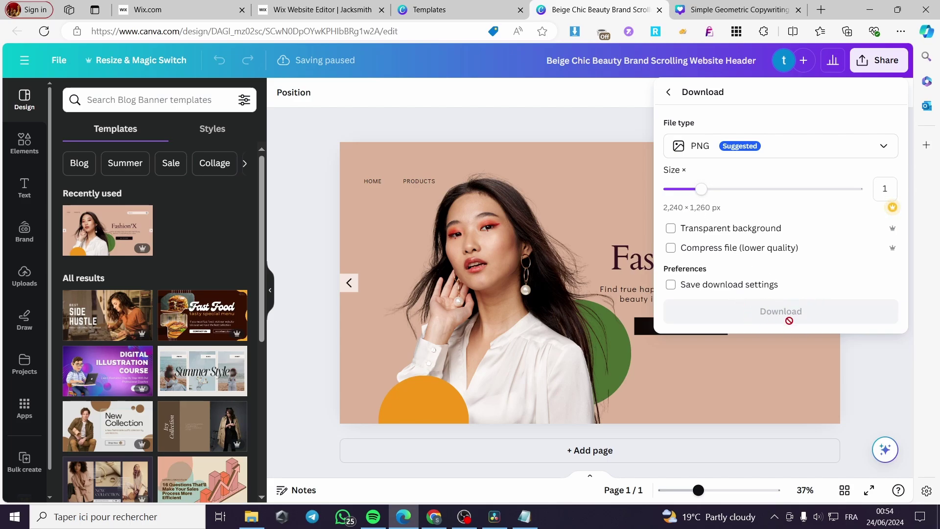
pyautogui.click(850, 348)
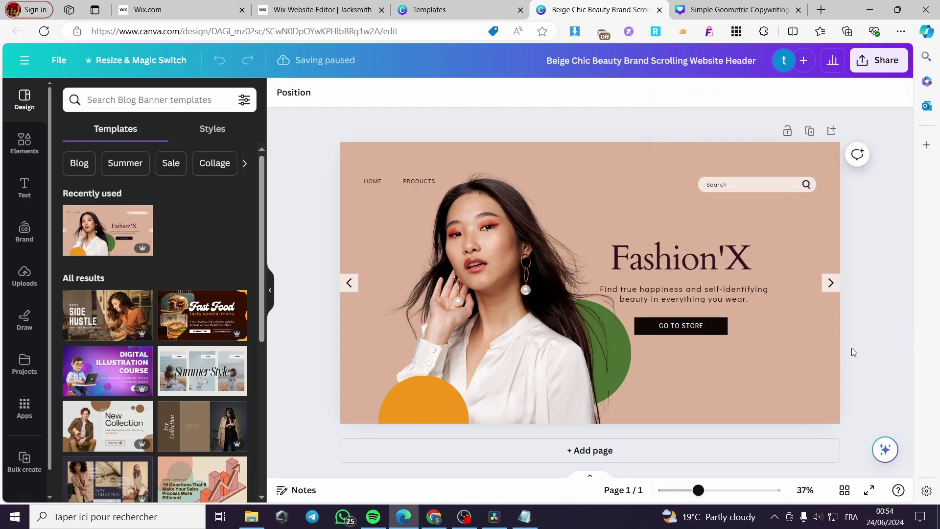
pyautogui.click(876, 68)
pyautogui.click(789, 354)
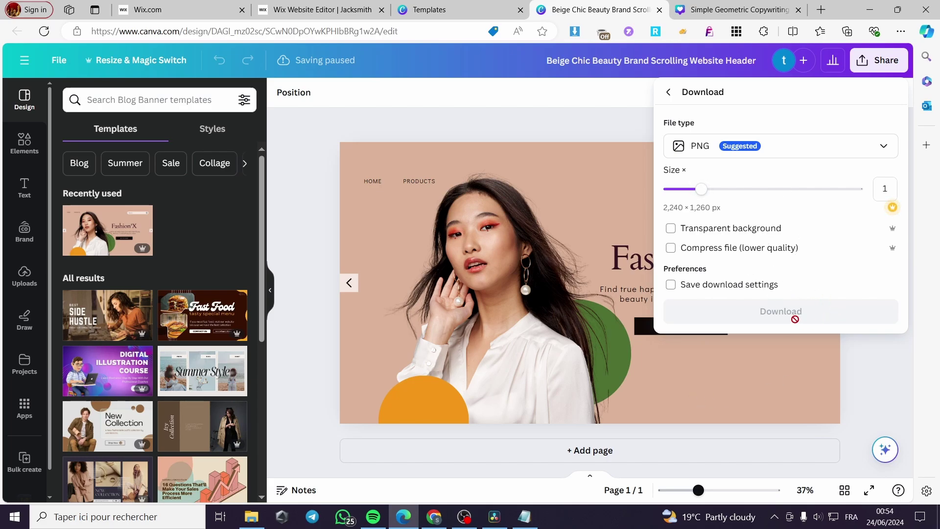
# Go back from the website header templates to the Canva home page and search the templates for "website footer".
pyautogui.click(429, 10)
pyautogui.click(888, 64)
pyautogui.scroll(5, 295, 219)
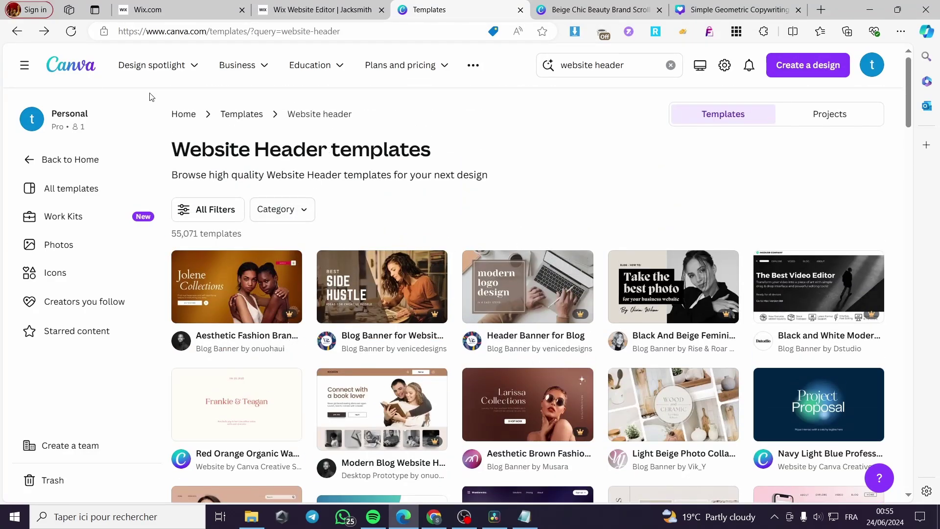
pyautogui.click(191, 115)
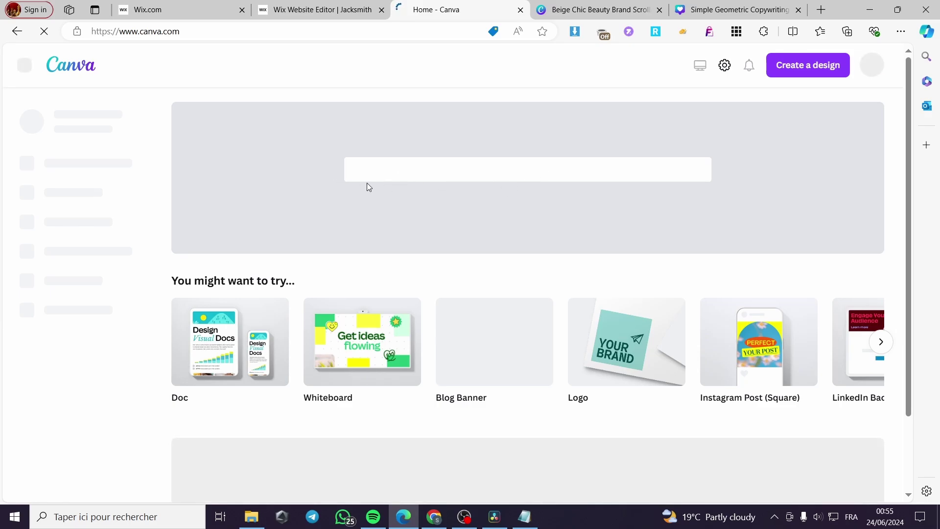
pyautogui.click(439, 162)
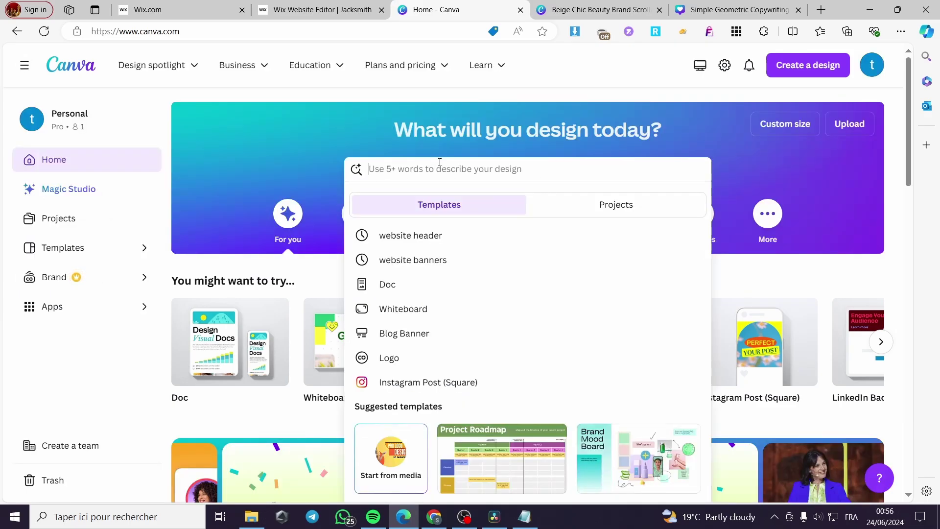
pyautogui.write('we')
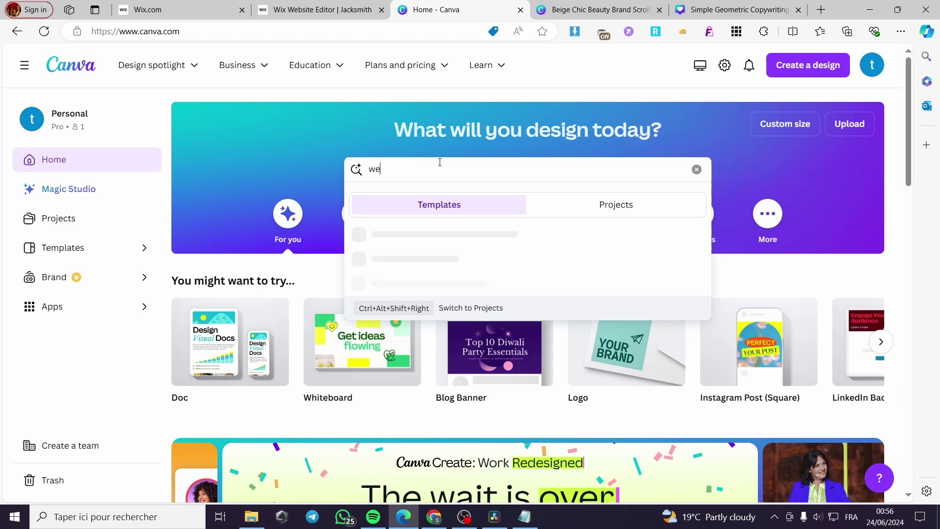
pyautogui.write('bsite')
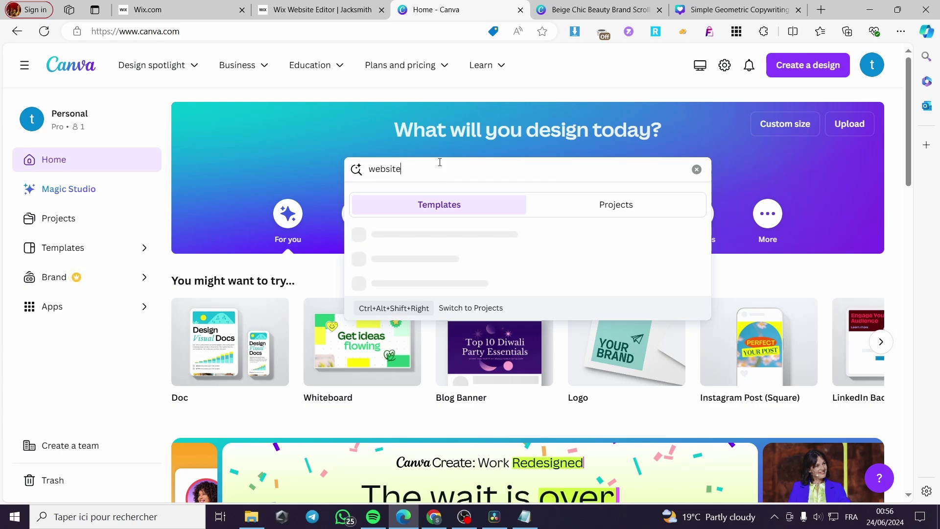
pyautogui.write(' footer')
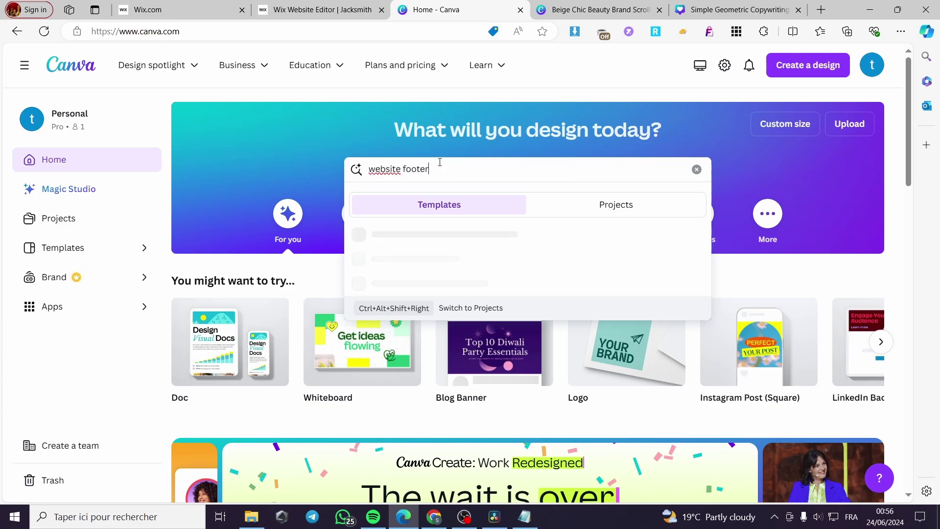
pyautogui.press('Return')
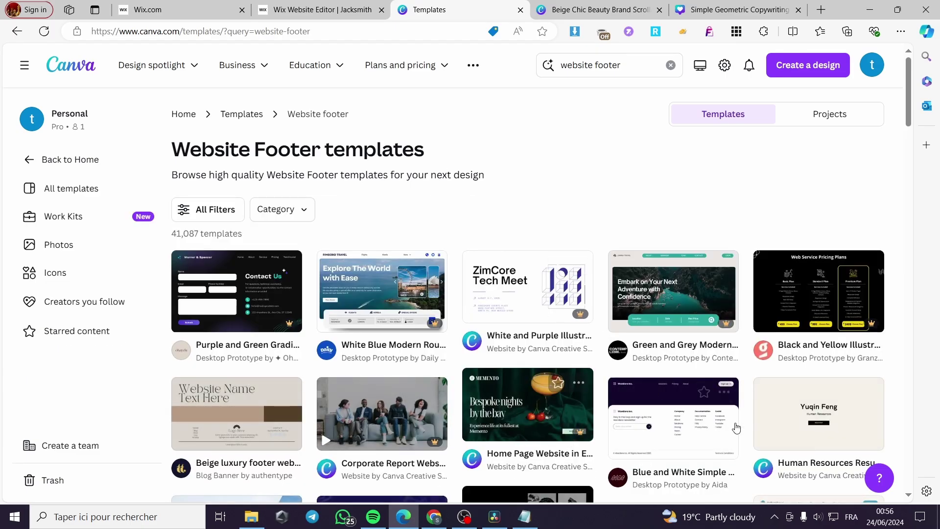
# Look through the website footer templates and return to the start of the results.
pyautogui.scroll(-6, 607, 363)
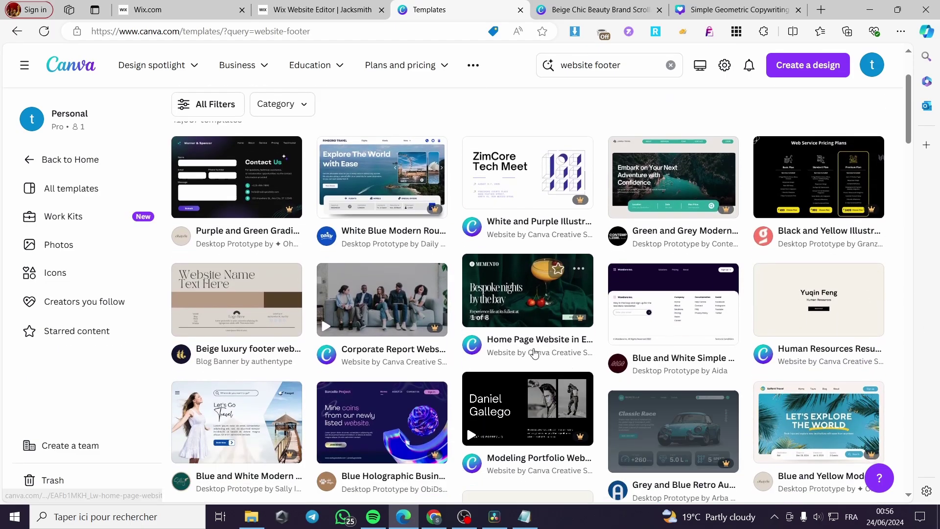
pyautogui.scroll(-3, 567, 364)
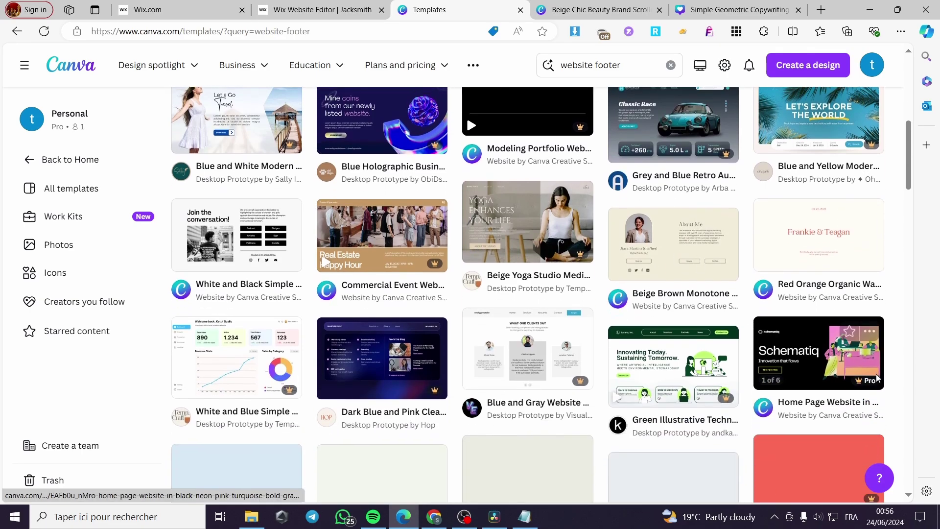
pyautogui.scroll(-3, 868, 375)
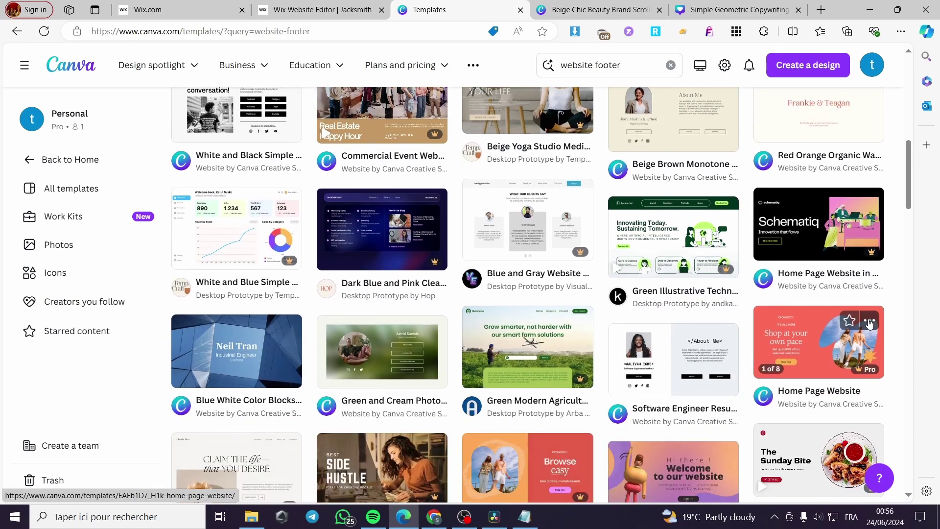
pyautogui.scroll(-1, 921, 321)
pyautogui.scroll(-5, 772, 354)
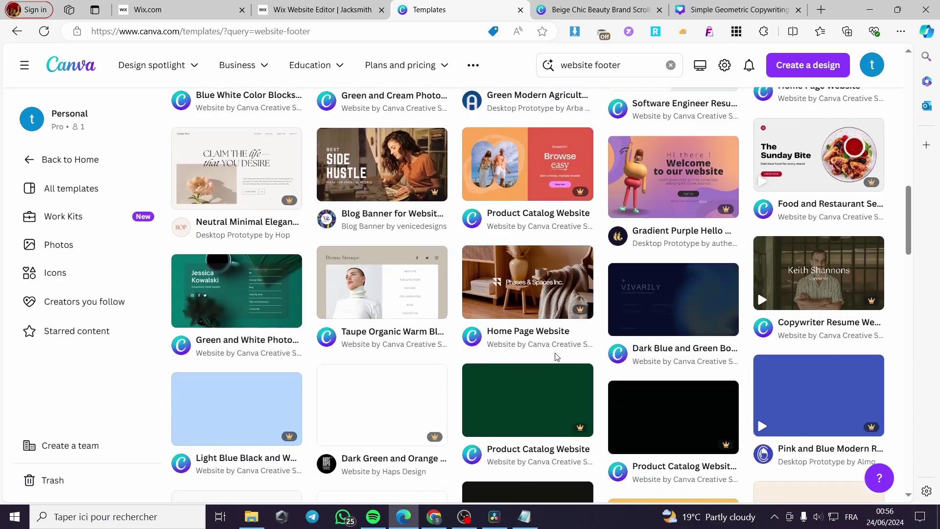
pyautogui.scroll(-2, 607, 353)
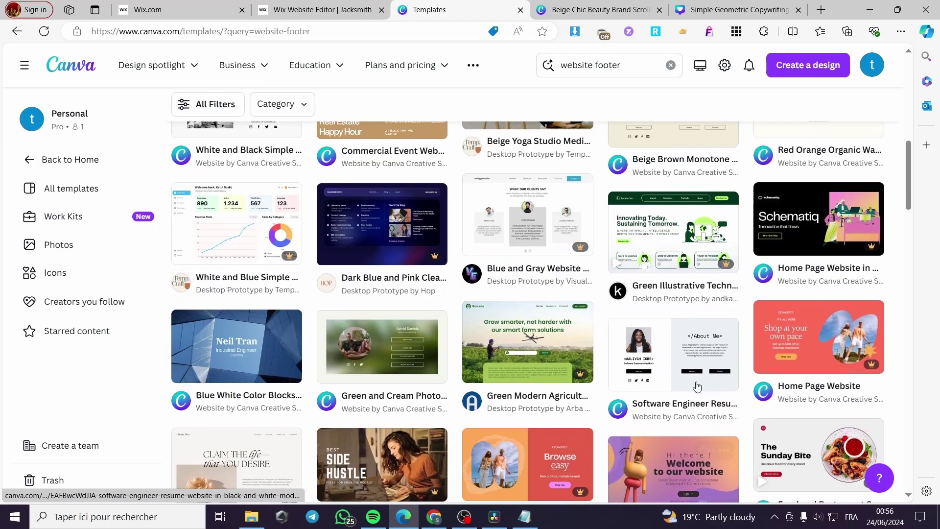
pyautogui.scroll(2, 703, 394)
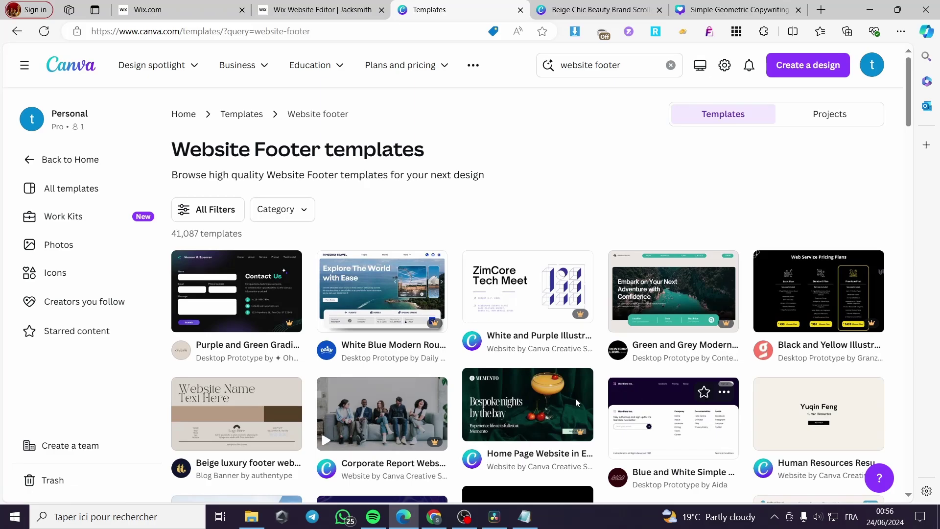
# Look up the "web" design types for a suitable size, and create a new blank custom-size design of 1366 × 769 px.
pyautogui.click(829, 70)
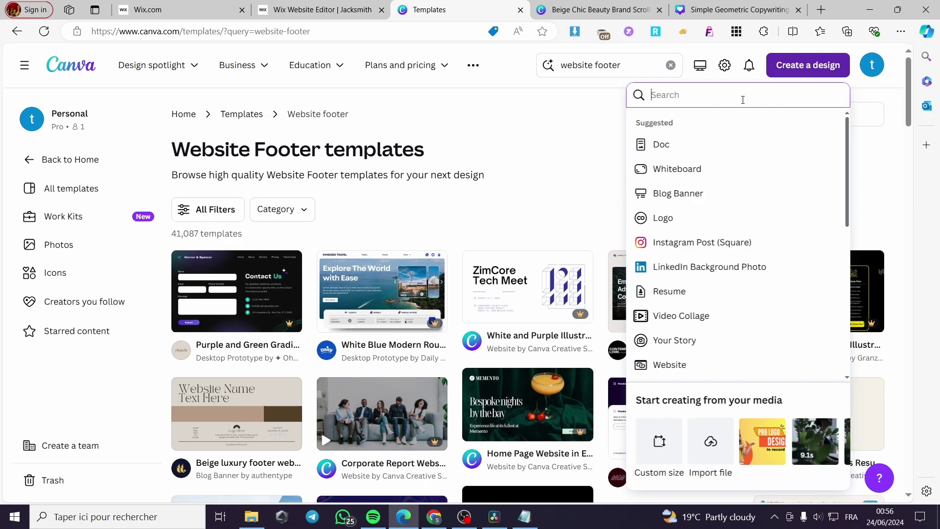
pyautogui.write('w')
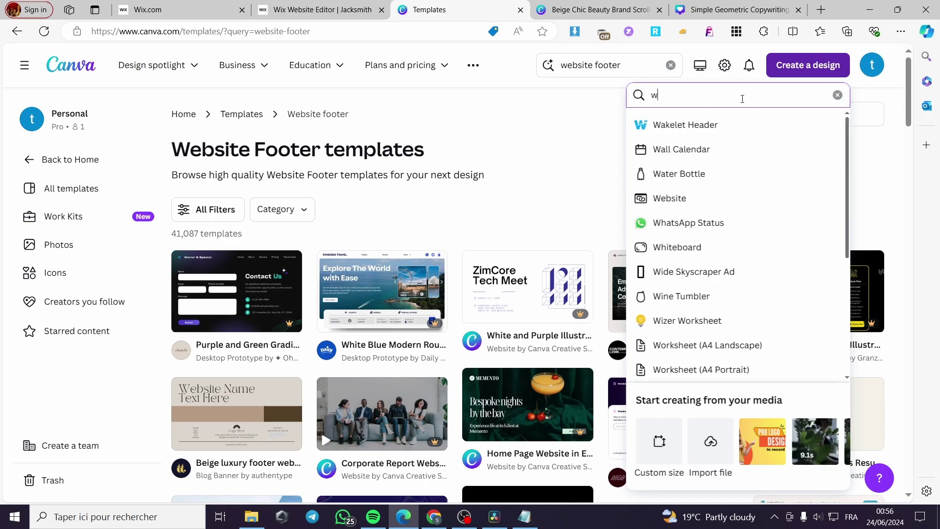
pyautogui.write('eb')
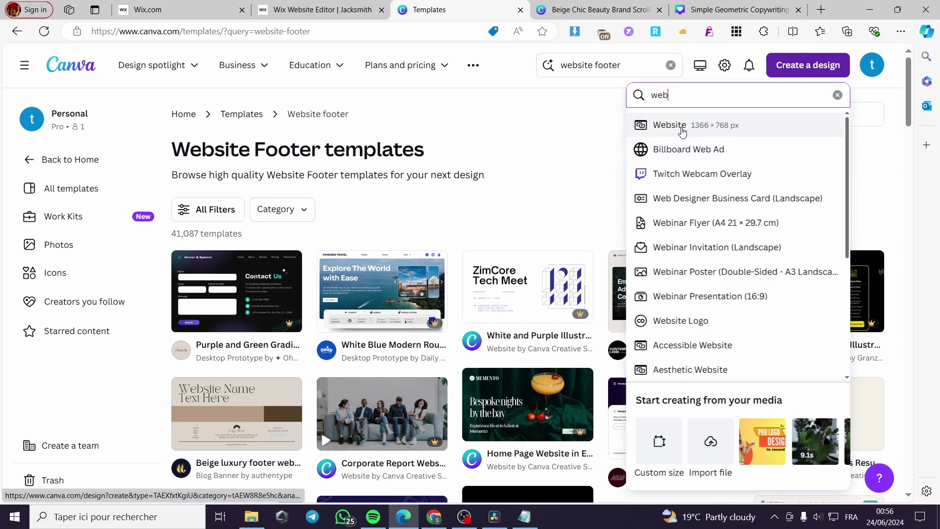
pyautogui.click(660, 440)
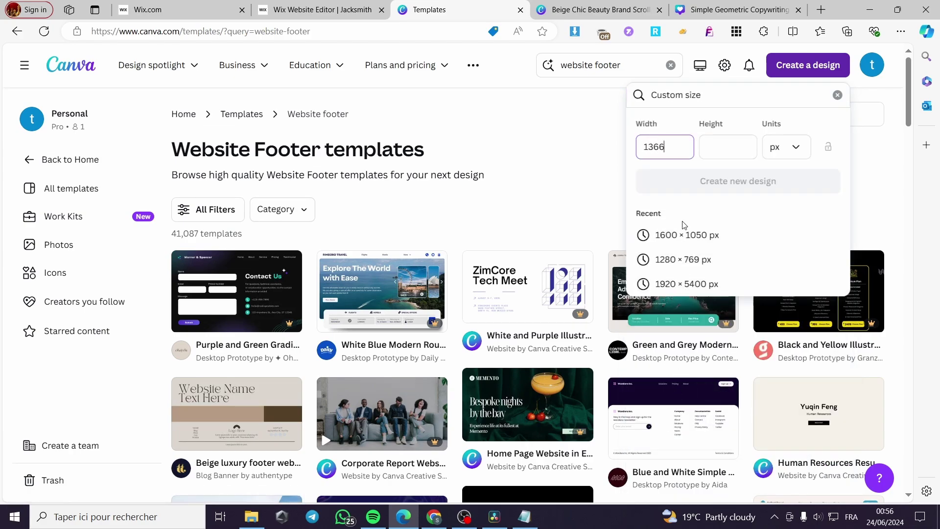
pyautogui.click(728, 154)
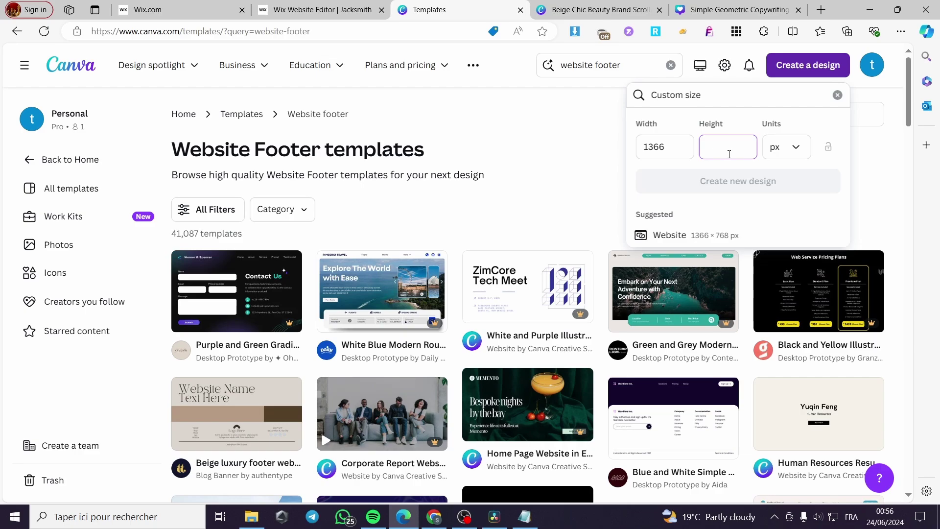
pyautogui.write('7')
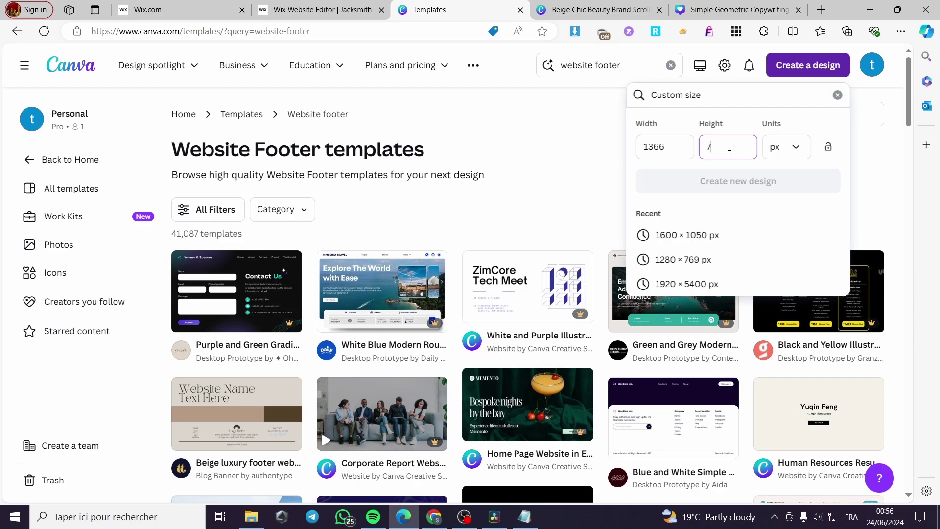
pyautogui.write('69')
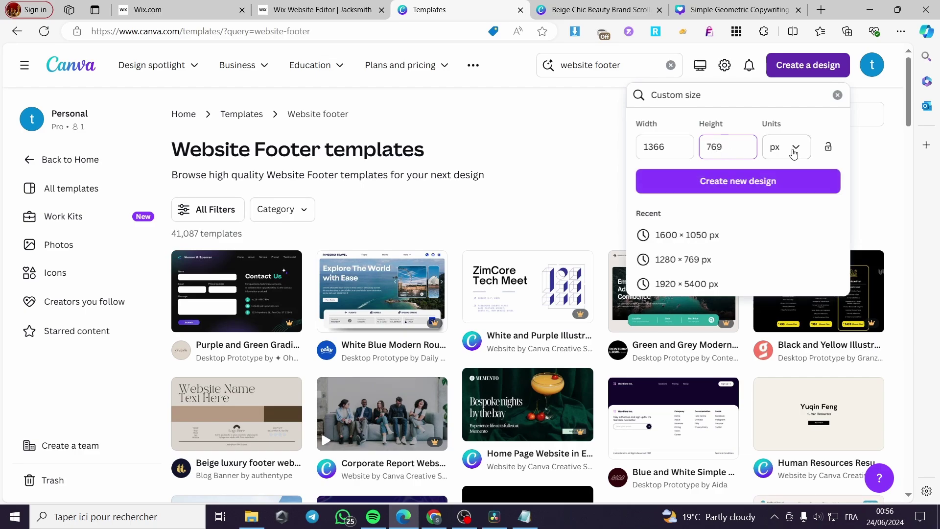
pyautogui.click(721, 180)
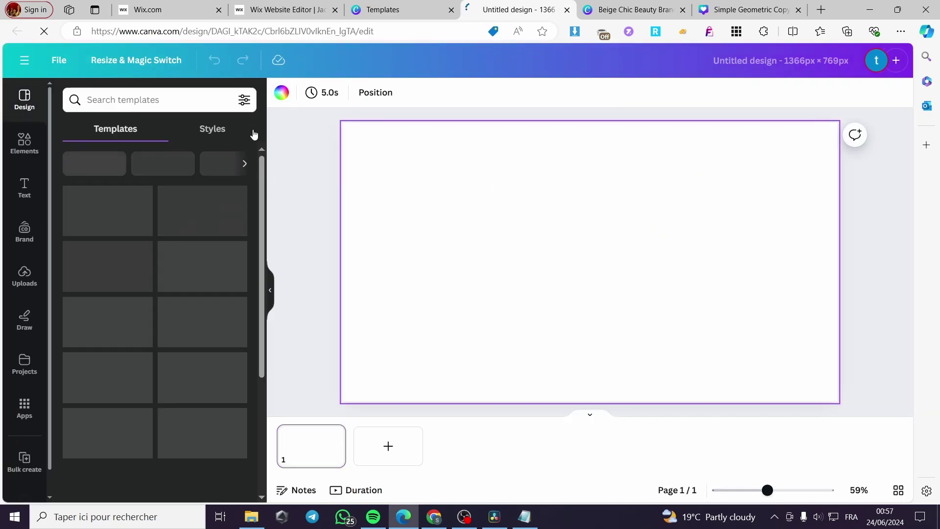
# Fill the blank page's background with a custom solid dark red color, #723535.
pyautogui.click(281, 94)
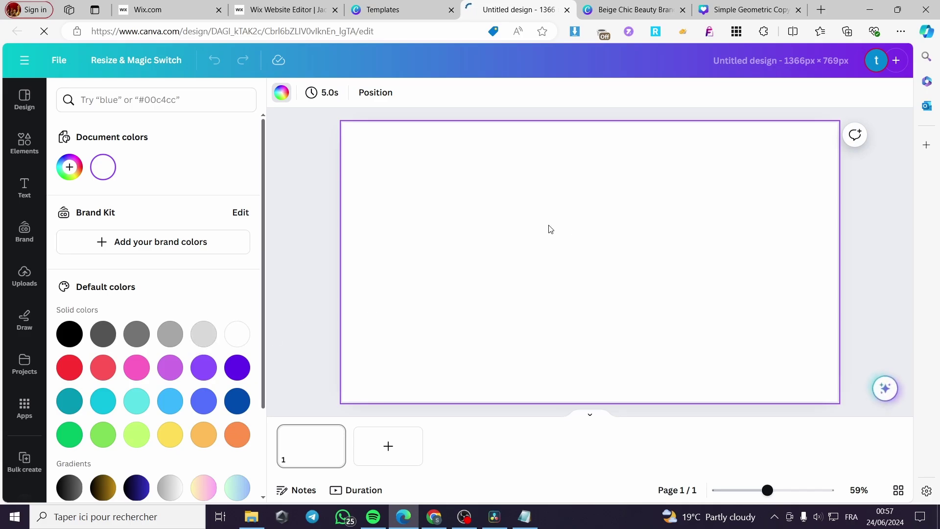
pyautogui.scroll(-3, 219, 367)
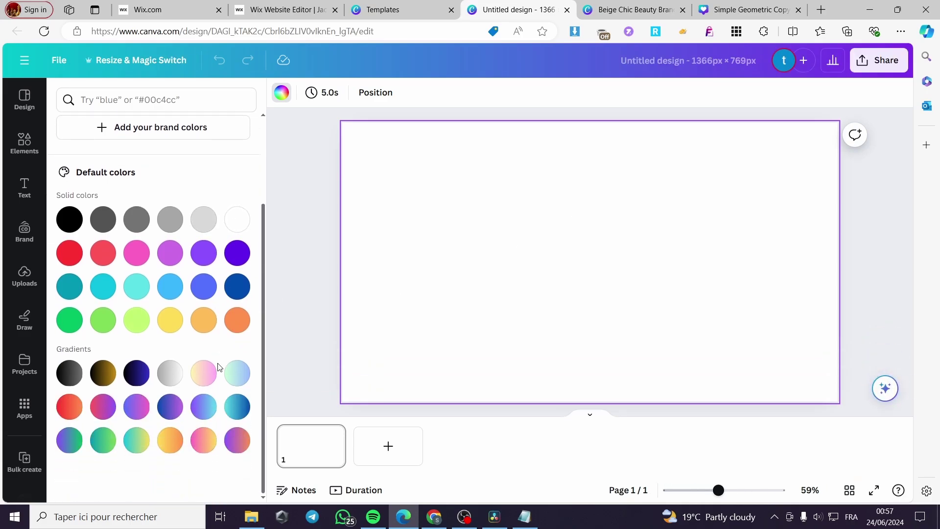
pyautogui.scroll(3, 164, 248)
pyautogui.click(69, 166)
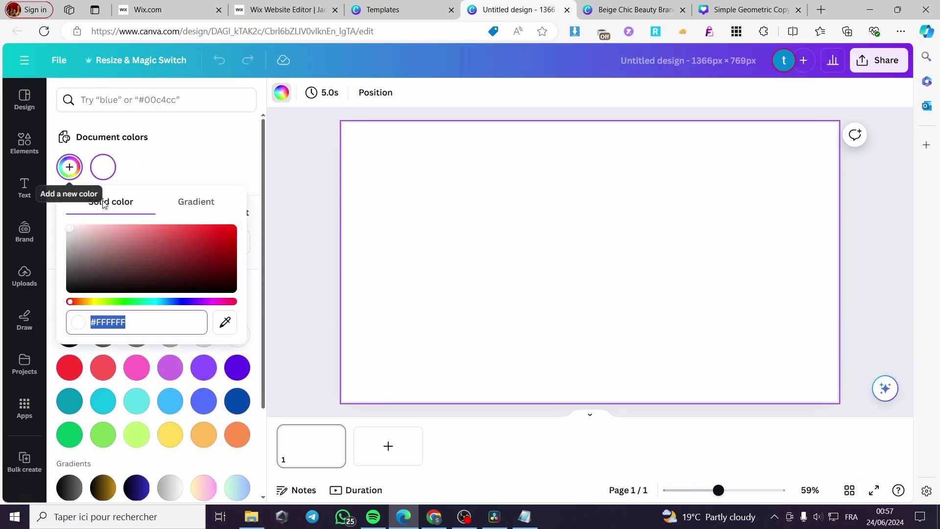
pyautogui.moveTo(153, 244); pyautogui.dragTo(149, 268)
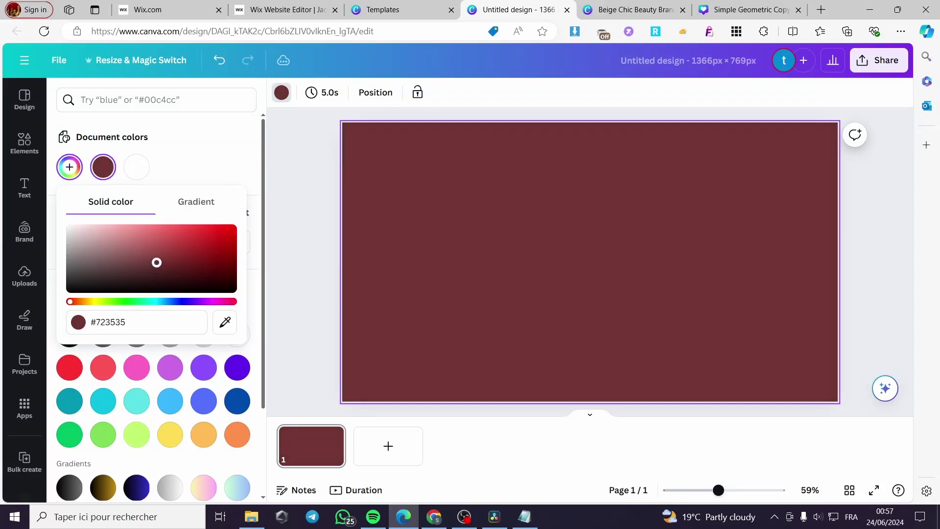
# Compare the blank design with the copywriting banner and beauty header designs, and change its background color to #A85F5F.
pyautogui.click(631, 8)
pyautogui.click(748, 9)
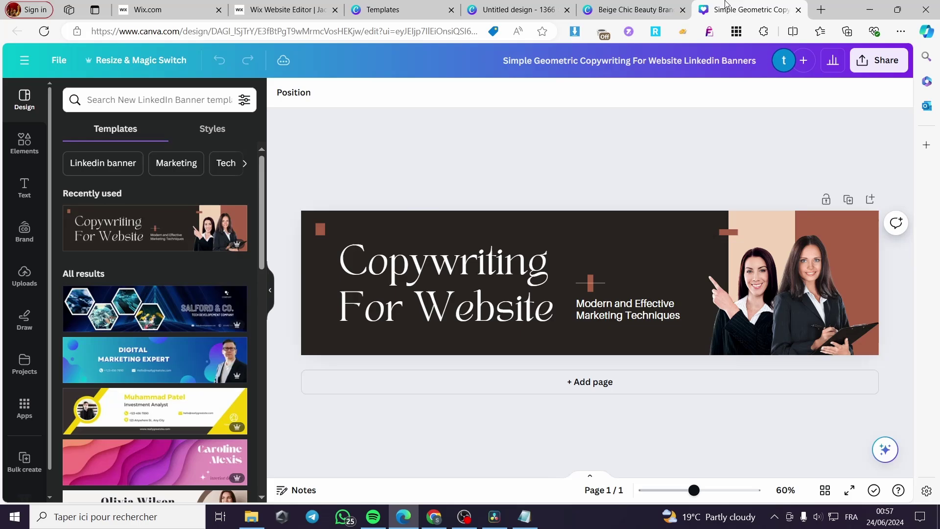
pyautogui.click(654, 5)
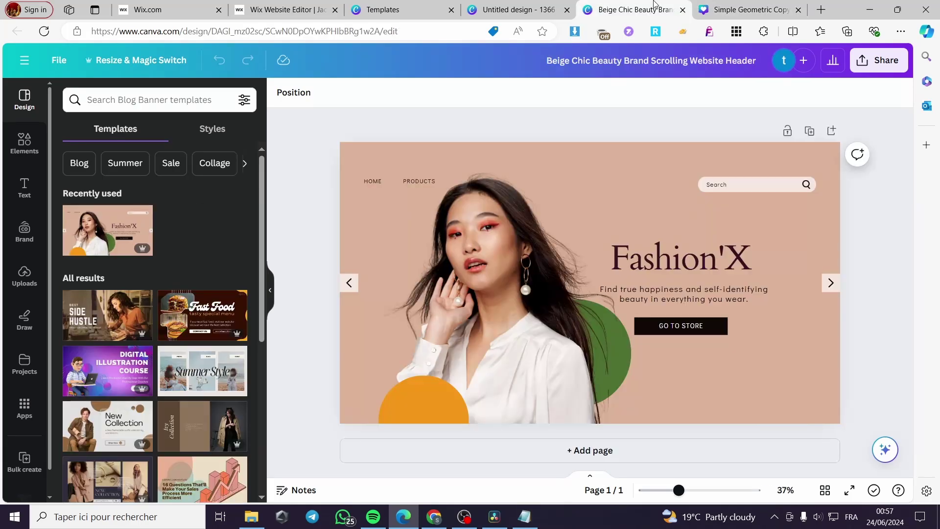
pyautogui.click(478, 5)
pyautogui.moveTo(157, 265); pyautogui.dragTo(142, 252)
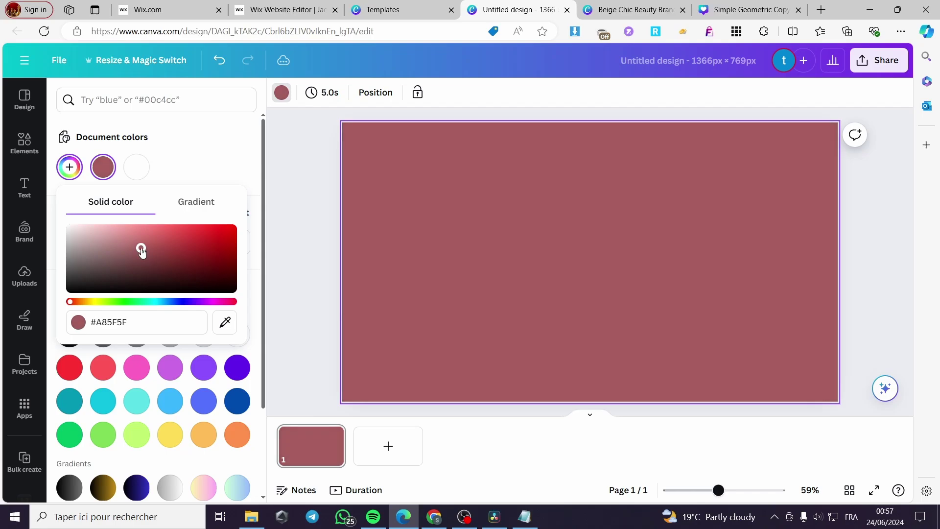
# Search the elements library for "email" and refine the search to "email form".
pyautogui.click(878, 277)
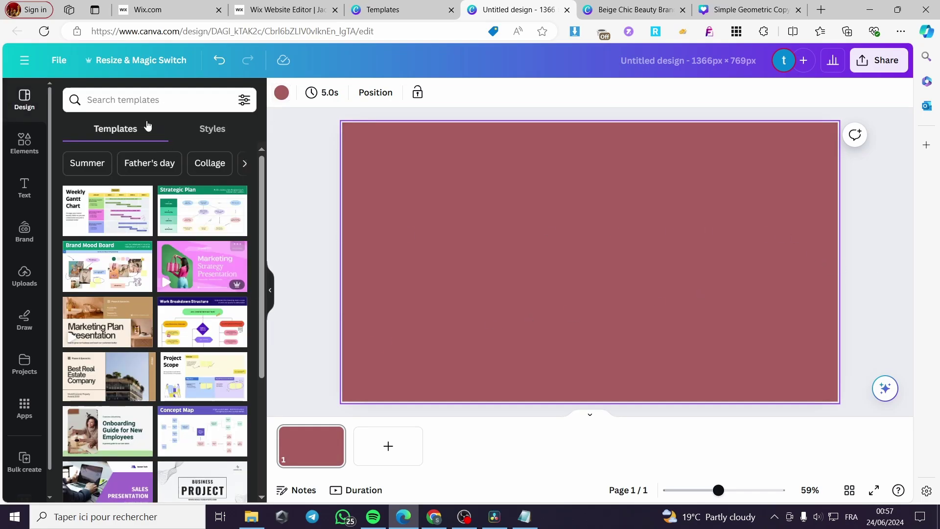
pyautogui.click(25, 142)
pyautogui.click(154, 100)
pyautogui.write('e')
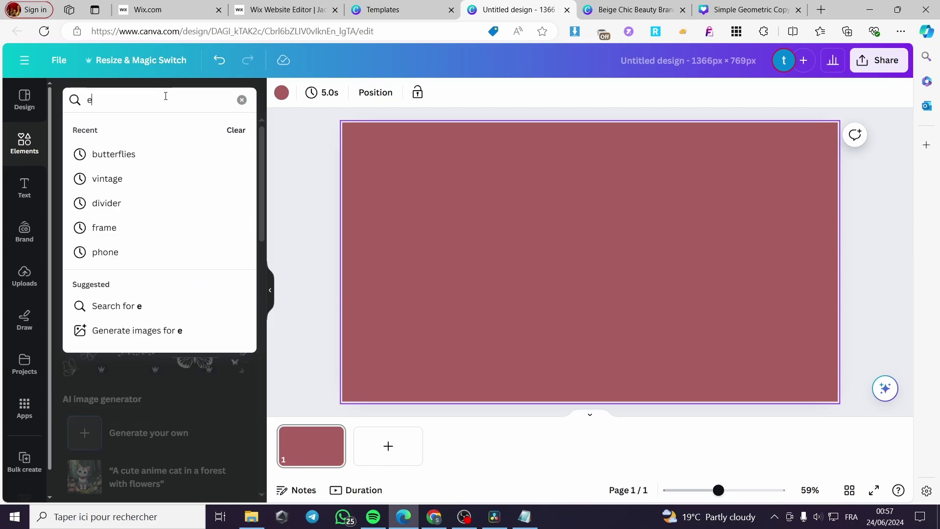
pyautogui.write('mail')
pyautogui.press('Return')
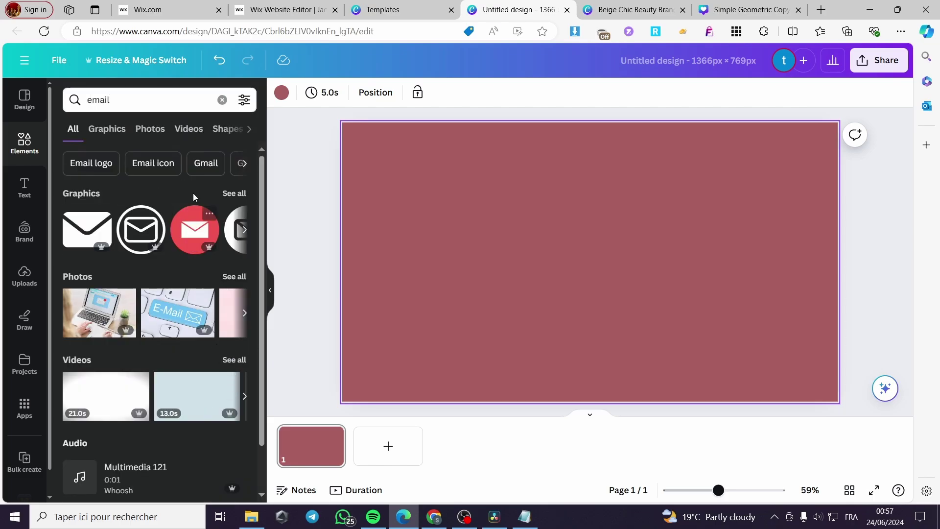
pyautogui.click(184, 104)
pyautogui.write('f')
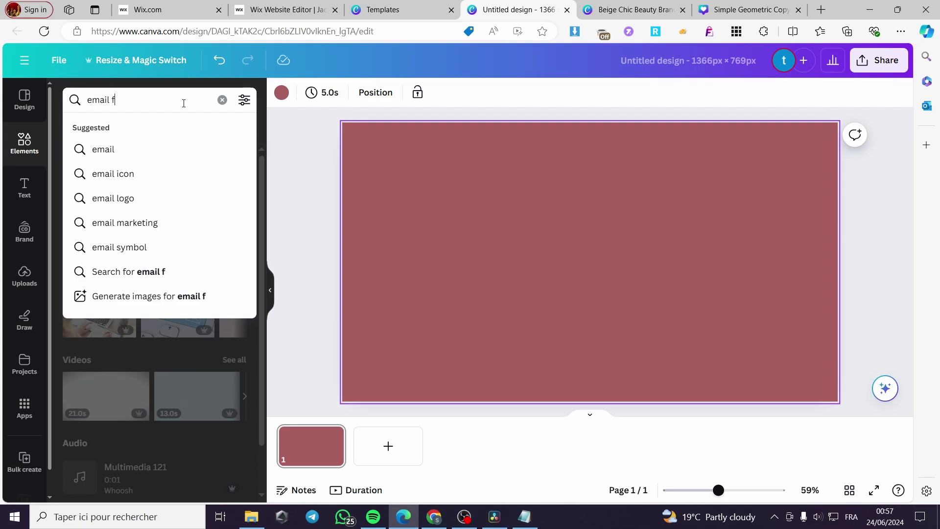
pyautogui.write('orm')
pyautogui.press('Return')
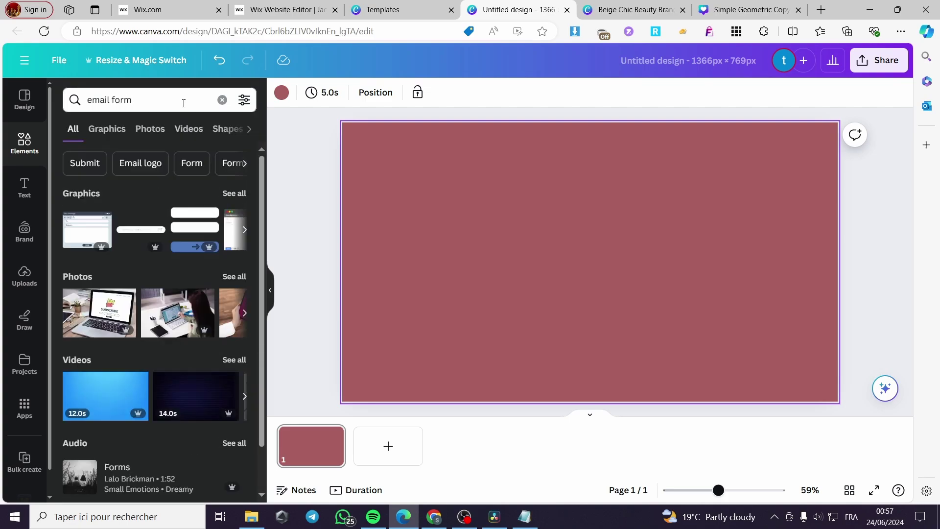
# Insert the light blue "New message" email form graphic, enlarge it and position it around the middle of the page.
pyautogui.click(91, 235)
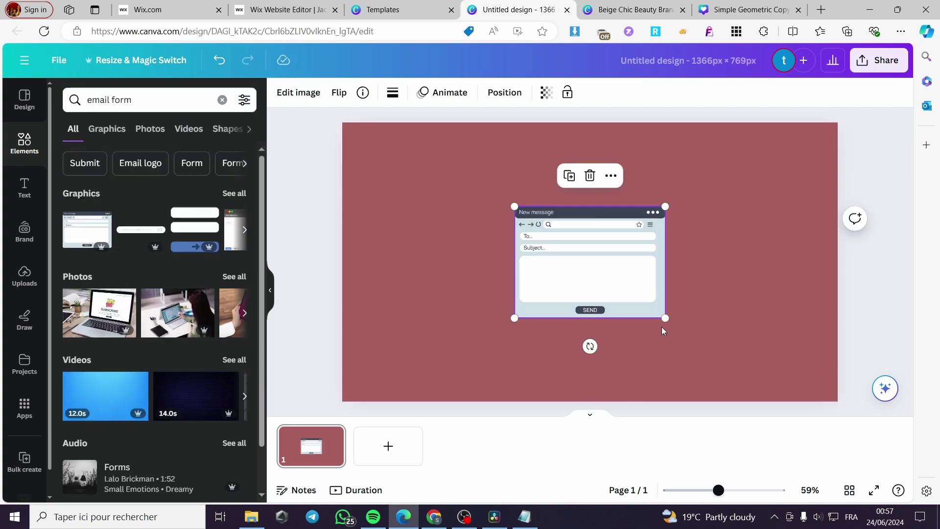
pyautogui.moveTo(664, 318); pyautogui.dragTo(620, 255)
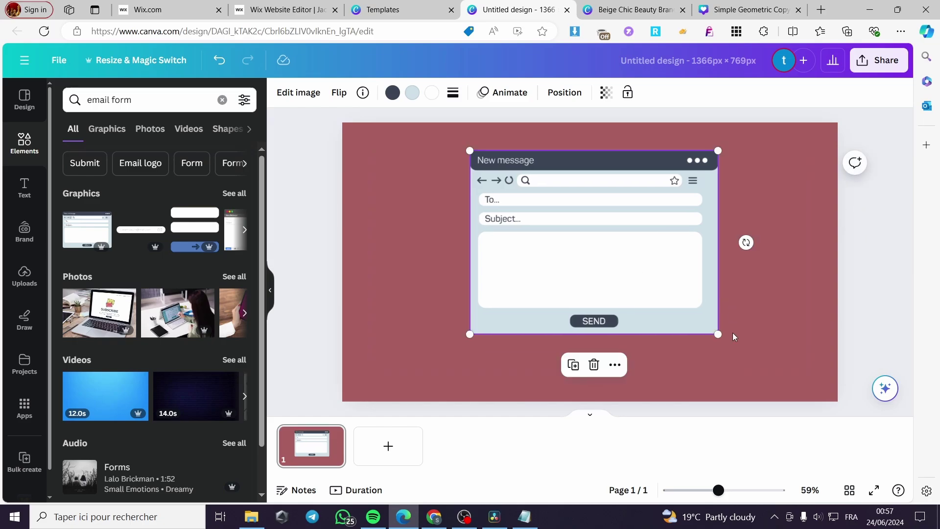
pyautogui.moveTo(720, 335); pyautogui.dragTo(744, 346)
pyautogui.moveTo(644, 230); pyautogui.dragTo(620, 255)
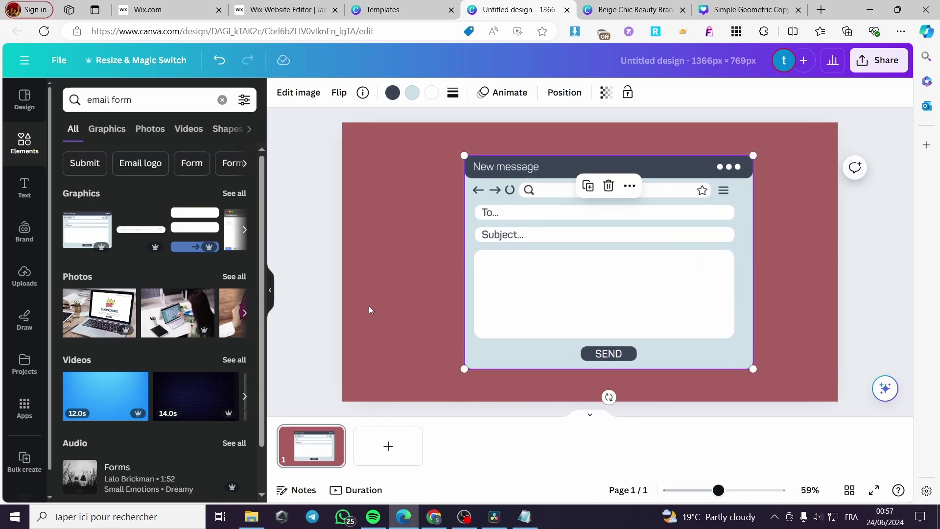
# Search the elements library for "pages", look at the results and clear the search.
pyautogui.click(222, 99)
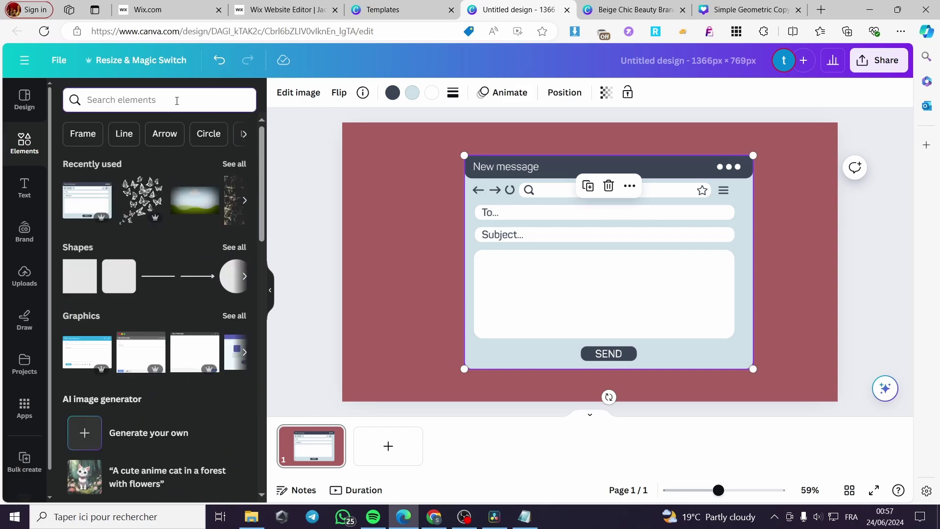
pyautogui.write('pages')
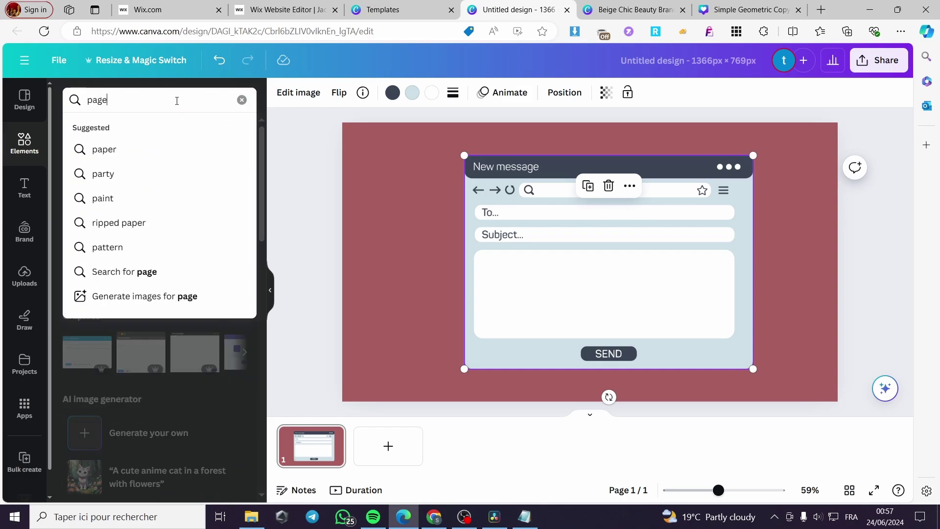
pyautogui.press('Return')
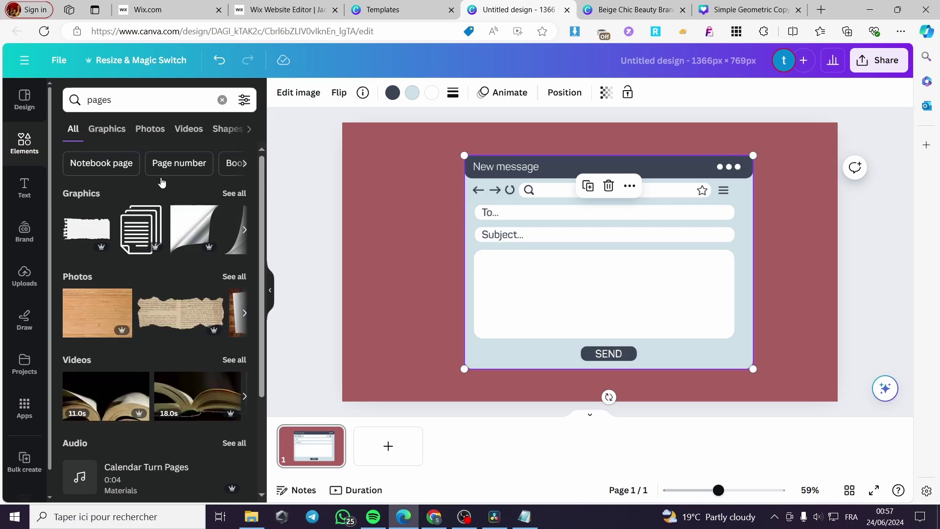
pyautogui.click(223, 100)
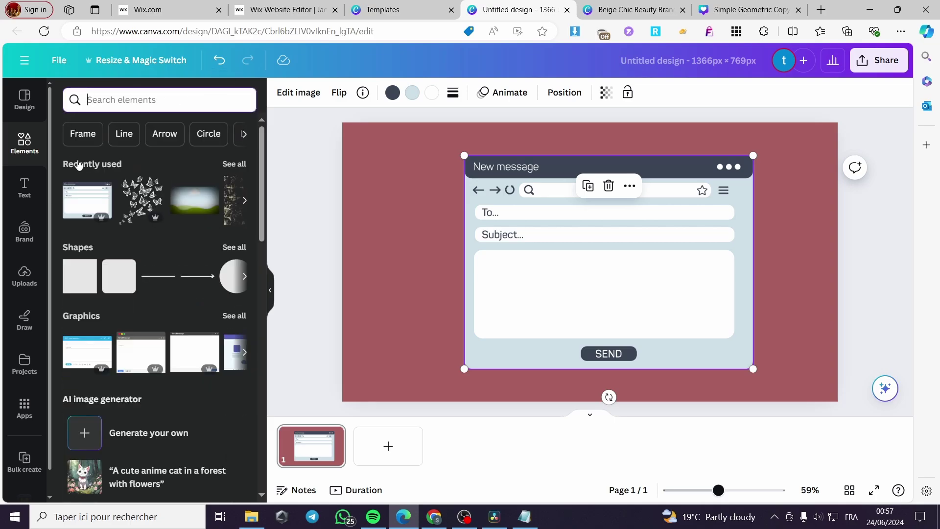
# Scale the email form graphic down to about half the page width and center it horizontally, leaving space beneath it.
pyautogui.moveTo(634, 293); pyautogui.dragTo(628, 286)
pyautogui.moveTo(747, 358); pyautogui.dragTo(705, 330)
pyautogui.moveTo(652, 270)
pyautogui.mouseDown()
pyautogui.moveTo(662, 267)
pyautogui.moveTo(654, 268)
pyautogui.mouseUp()
# Add a heading reading "Home", scale it down to size 22.1 and place it in the page's lower-left corner.
pyautogui.click(24, 188)
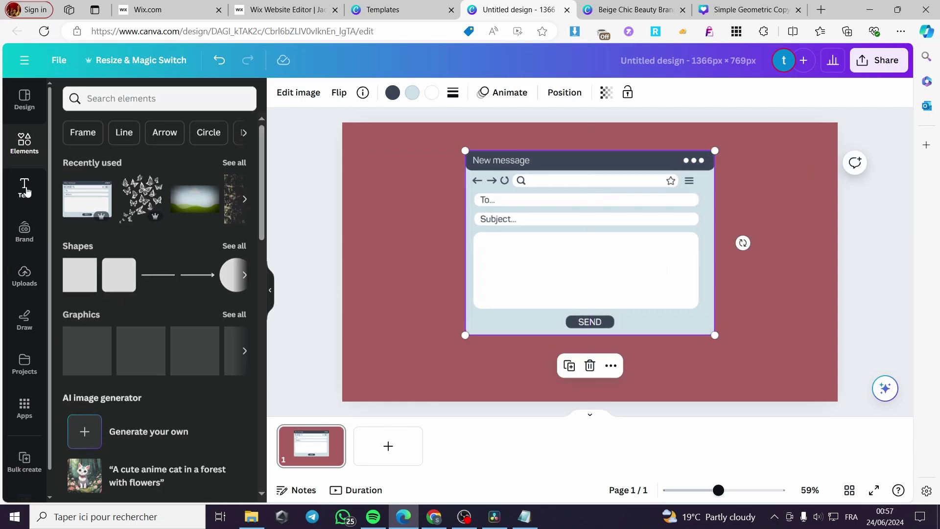
pyautogui.click(169, 249)
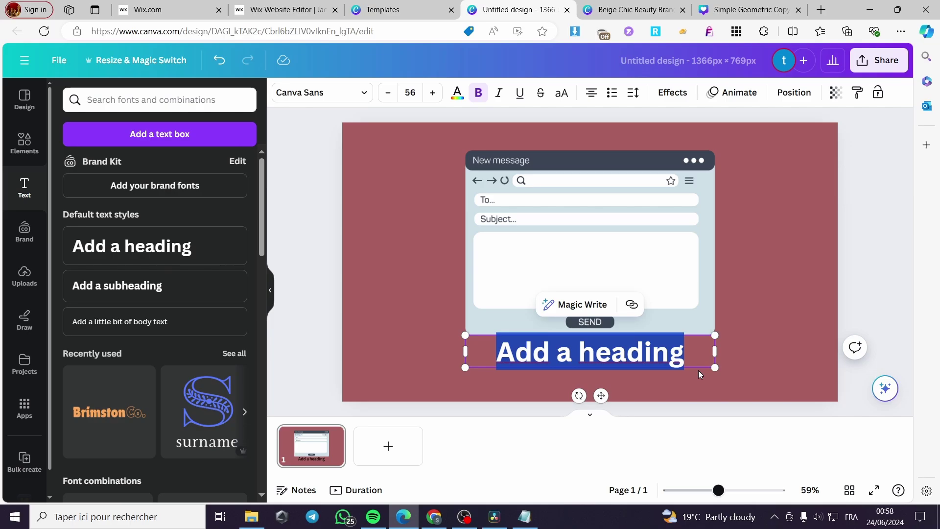
pyautogui.write('Home')
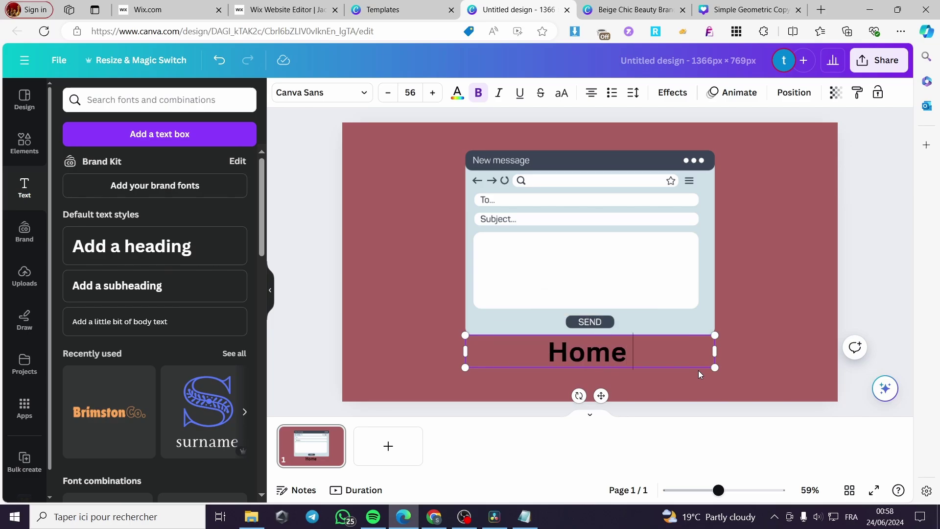
pyautogui.click(632, 377)
pyautogui.click(612, 374)
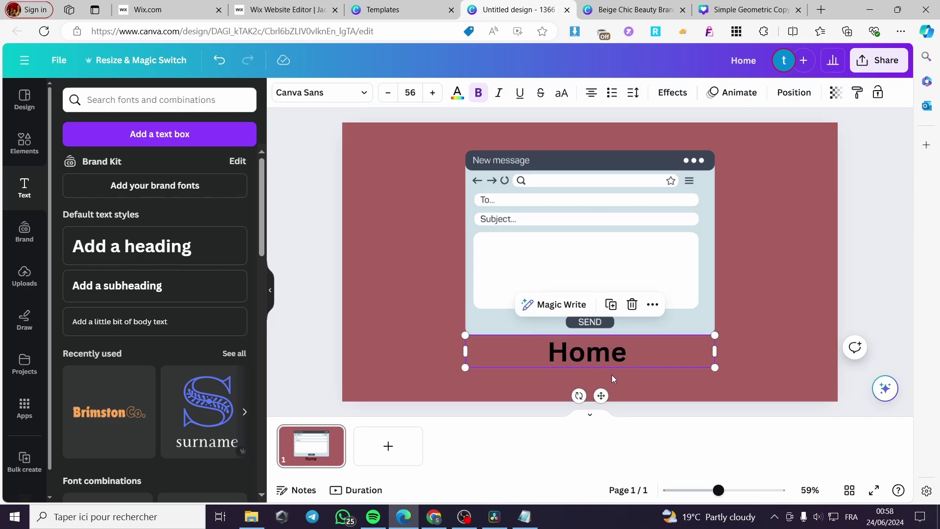
pyautogui.moveTo(611, 375); pyautogui.dragTo(471, 396)
pyautogui.moveTo(574, 392); pyautogui.dragTo(416, 375)
pyautogui.moveTo(390, 404); pyautogui.dragTo(403, 406)
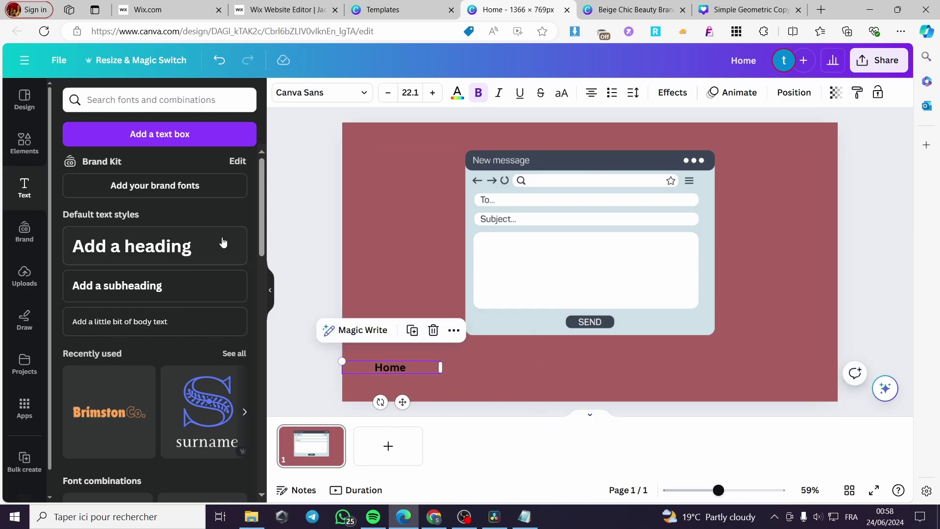
# Add a heading reading "Contact us", scale it down to size 22.1 and place it just to the right of "Home".
pyautogui.click(174, 248)
pyautogui.write('Cona')
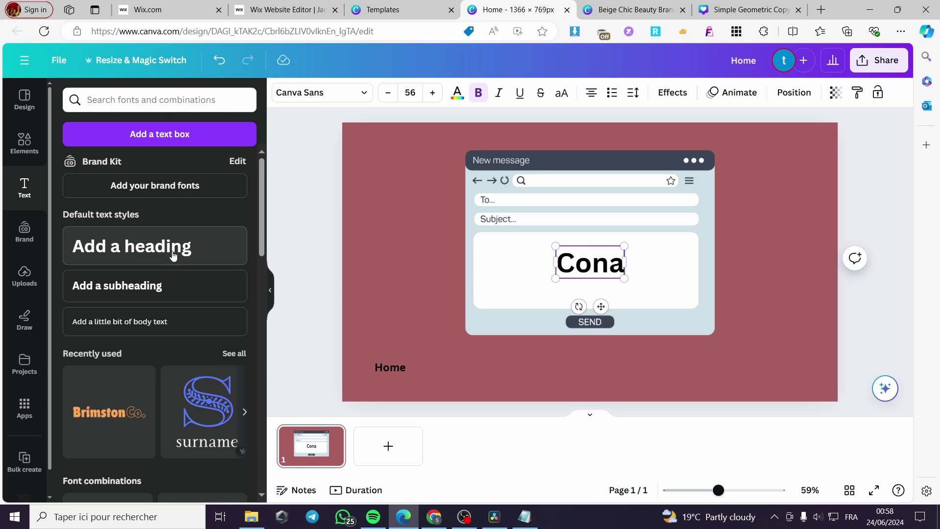
pyautogui.press('BackSpace')
pyautogui.write('tact us')
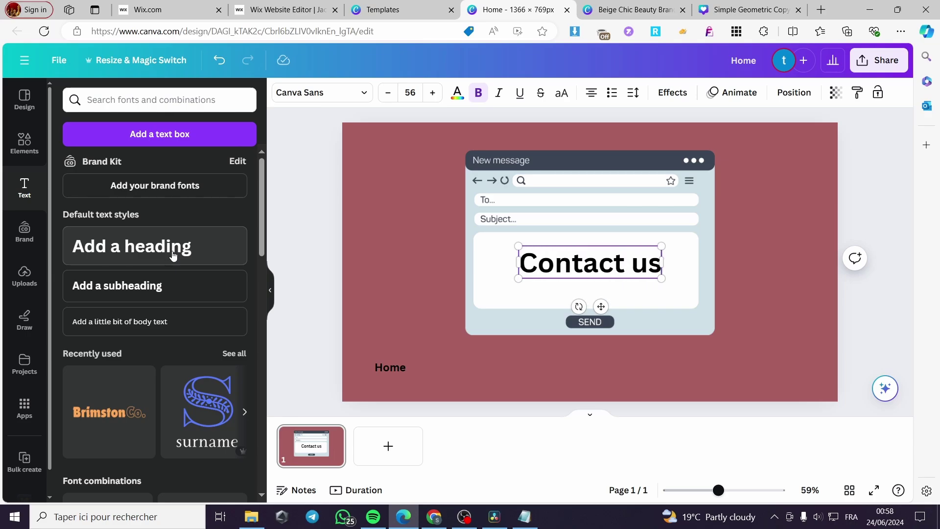
pyautogui.moveTo(600, 307); pyautogui.dragTo(596, 311)
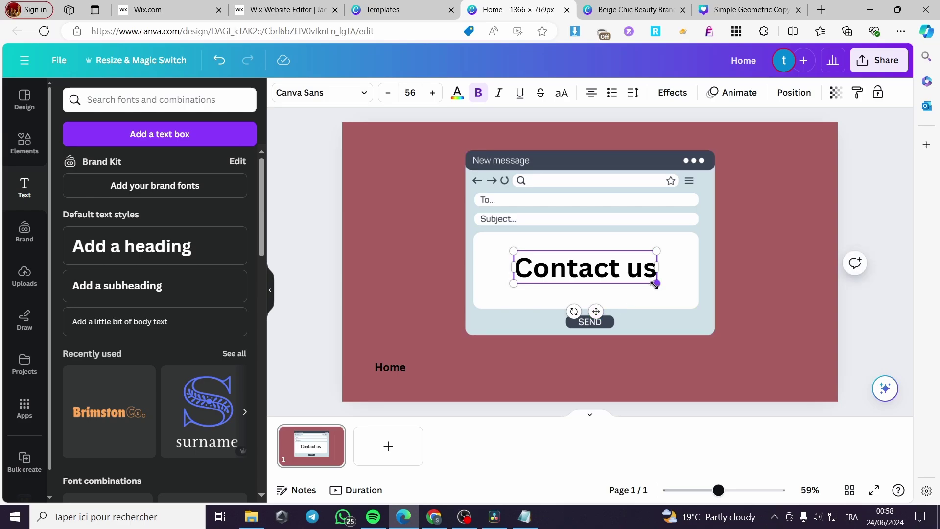
pyautogui.moveTo(655, 284); pyautogui.dragTo(463, 401)
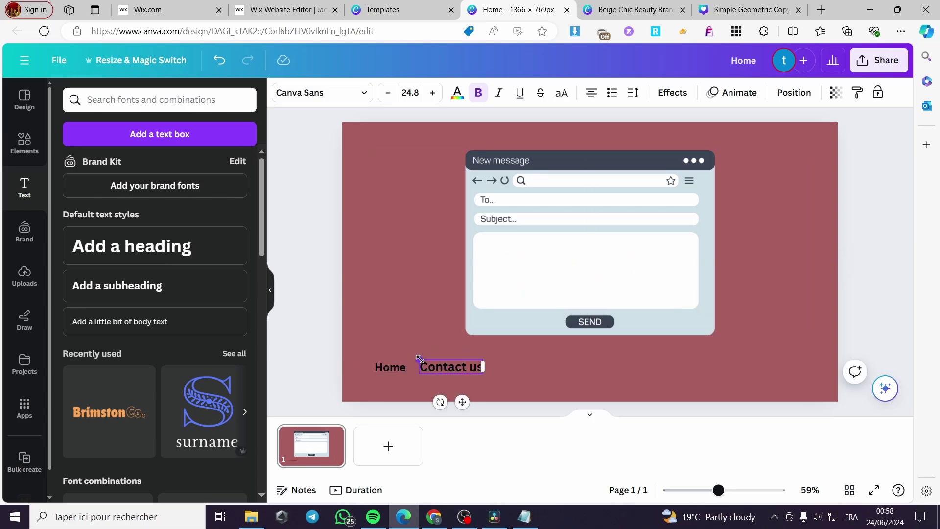
pyautogui.moveTo(420, 359); pyautogui.dragTo(426, 362)
pyautogui.moveTo(466, 401); pyautogui.dragTo(456, 400)
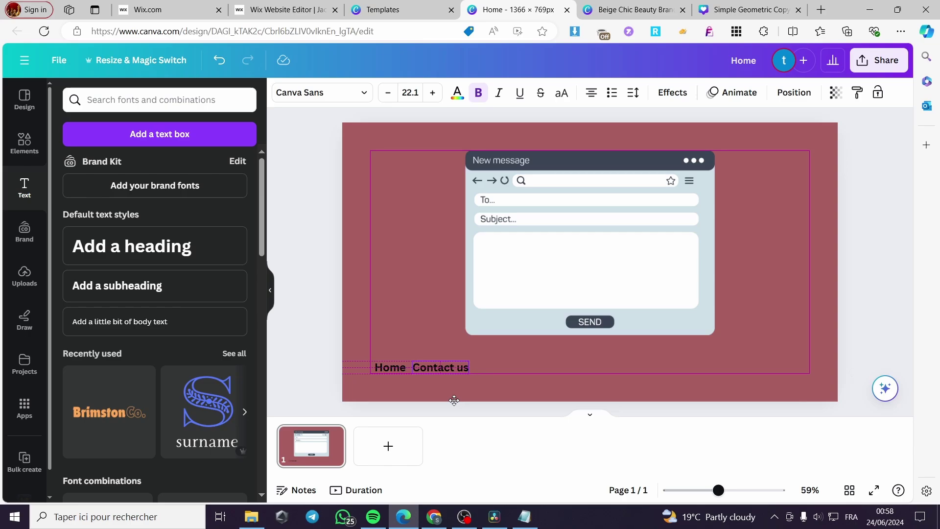
# Add a heading reading "Privacy policy", scale it to size 18.7 and place it just to the right of "Contact us".
pyautogui.click(185, 246)
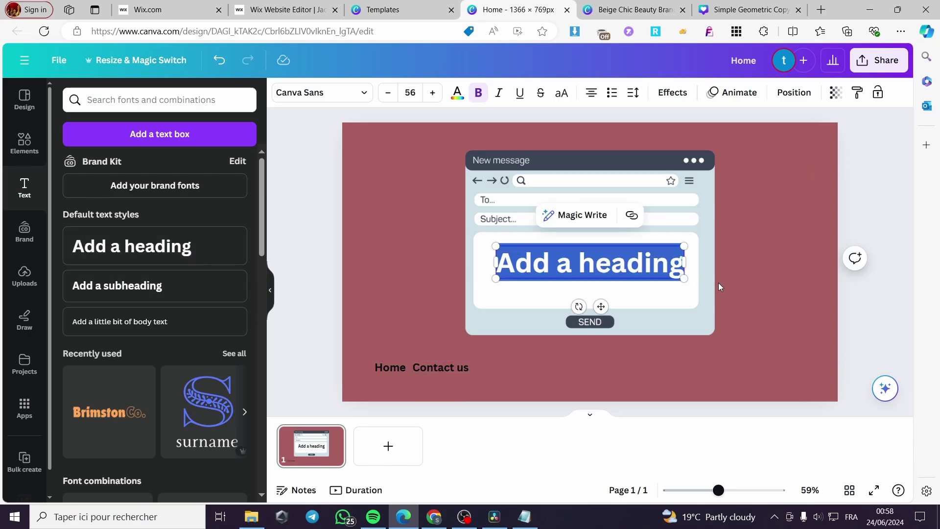
pyautogui.write('Pr')
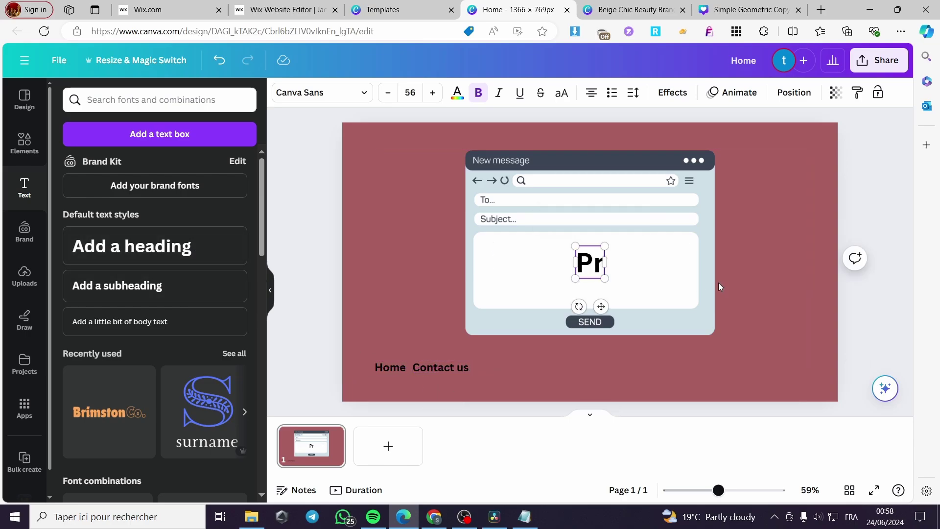
pyautogui.write('ivacy policy')
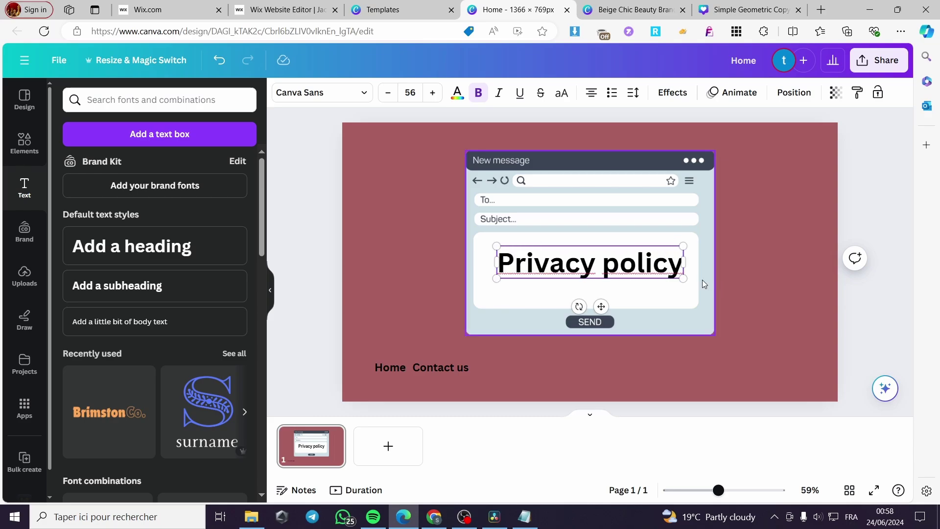
pyautogui.moveTo(684, 278); pyautogui.dragTo(518, 394)
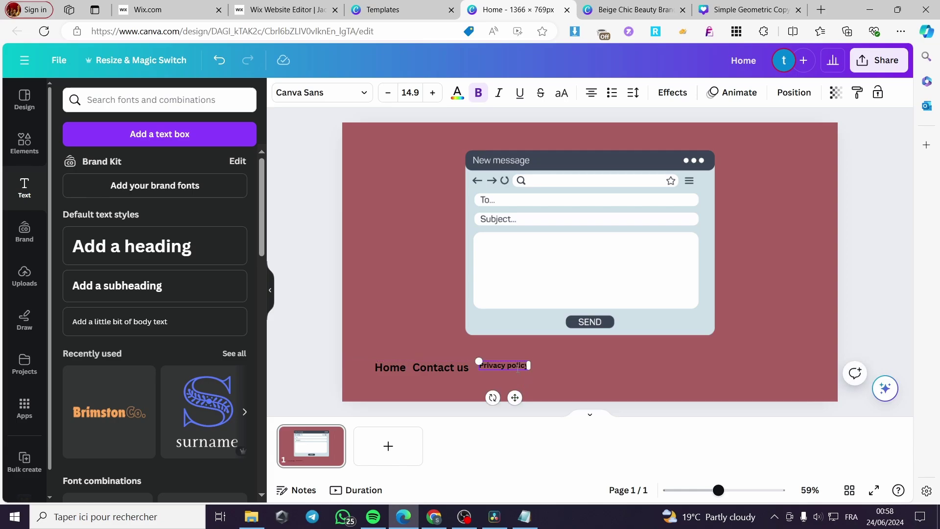
pyautogui.moveTo(477, 359); pyautogui.dragTo(468, 357)
pyautogui.moveTo(509, 397); pyautogui.dragTo(518, 404)
pyautogui.click(618, 372)
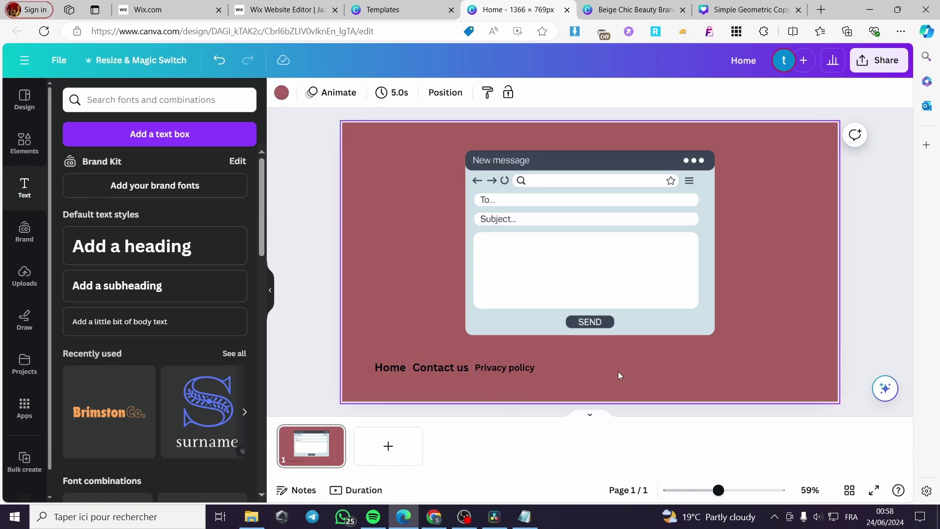
pyautogui.click(508, 367)
pyautogui.moveTo(475, 362); pyautogui.dragTo(471, 360)
pyautogui.click(576, 371)
# Duplicate the "Privacy policy" text, change the copy to "Shipping" and place it at the end of the link row.
pyautogui.click(516, 368)
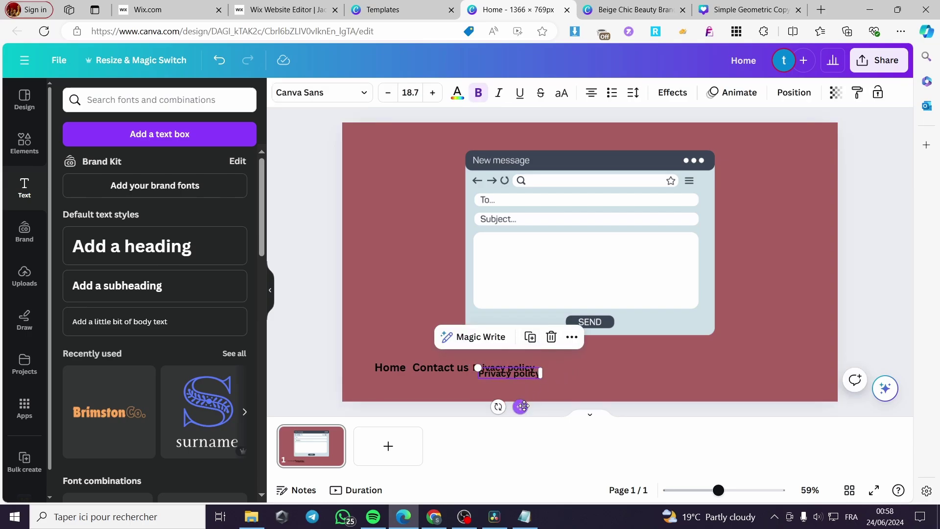
pyautogui.moveTo(523, 406); pyautogui.dragTo(586, 399)
pyautogui.doubleClick(581, 368)
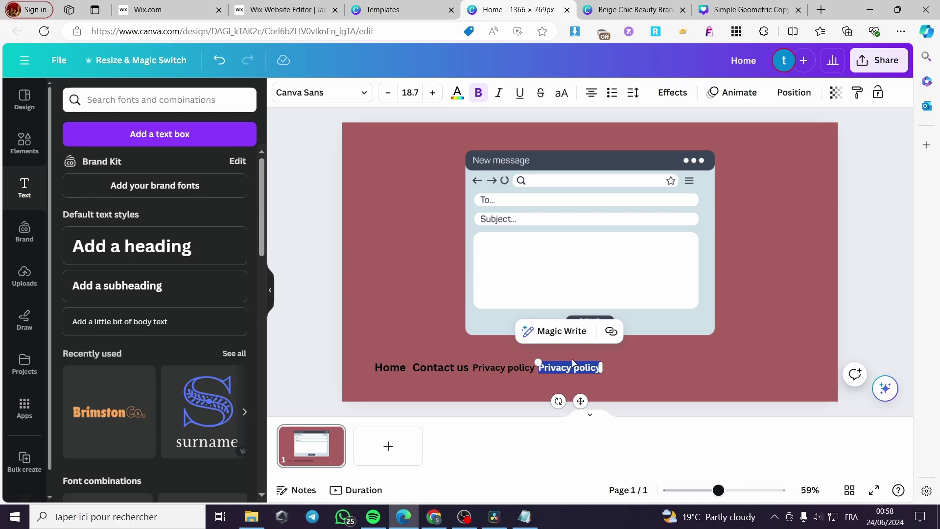
pyautogui.write('Sh')
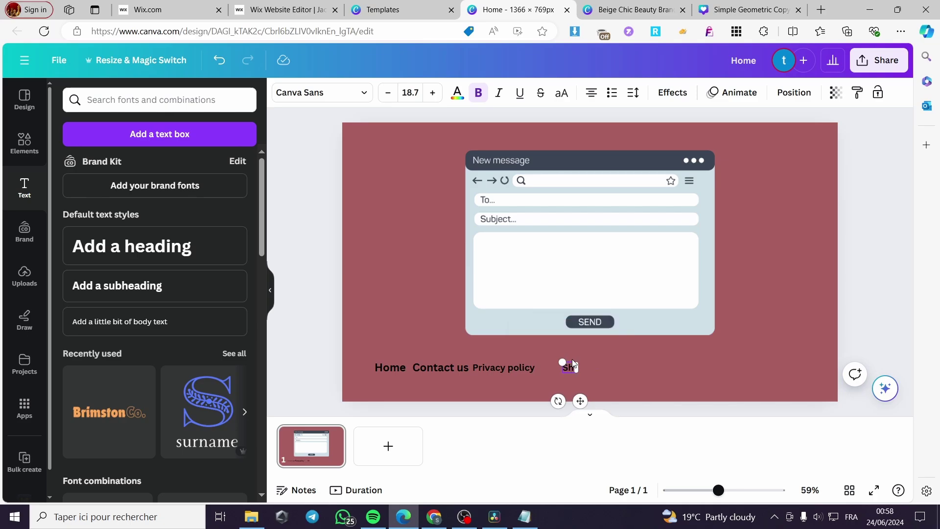
pyautogui.write('ipping')
pyautogui.moveTo(583, 396); pyautogui.dragTo(571, 398)
pyautogui.click(651, 383)
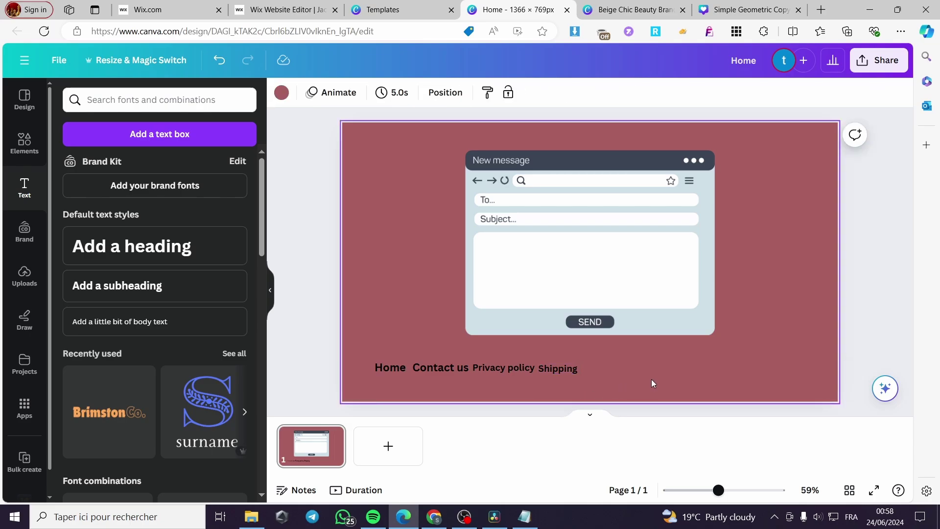
# Move "Shipping" and "Privacy policy" to the page's lower-right corner, side by side in line with the other links.
pyautogui.click(566, 370)
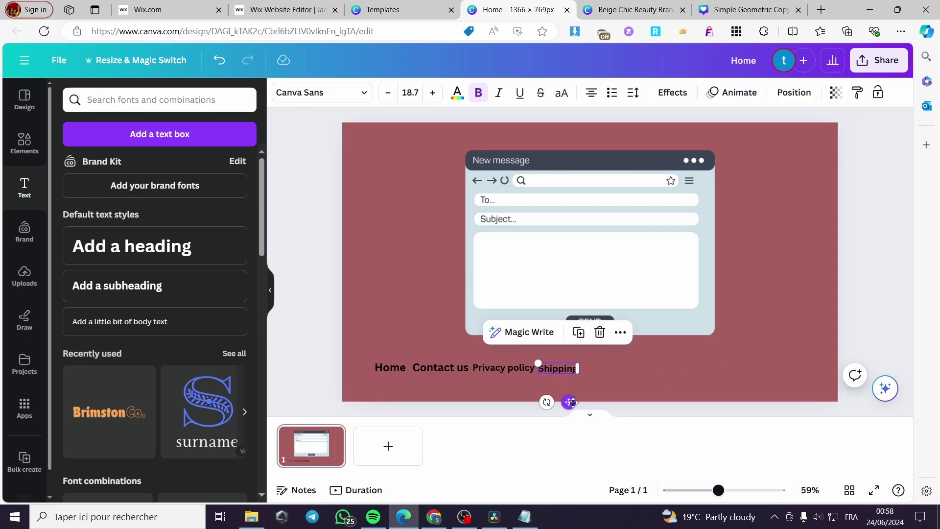
pyautogui.moveTo(567, 401); pyautogui.dragTo(805, 401)
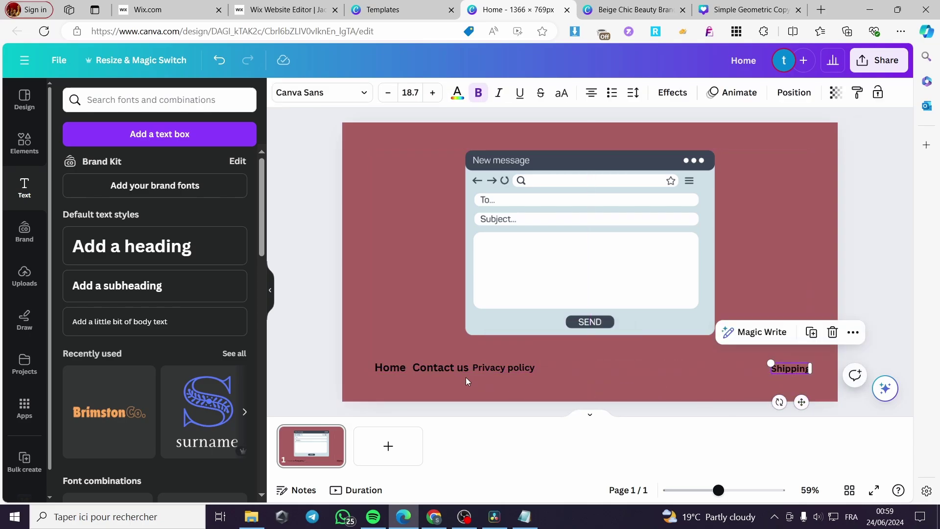
pyautogui.click(518, 369)
pyautogui.moveTo(525, 402); pyautogui.dragTo(739, 404)
pyautogui.click(447, 369)
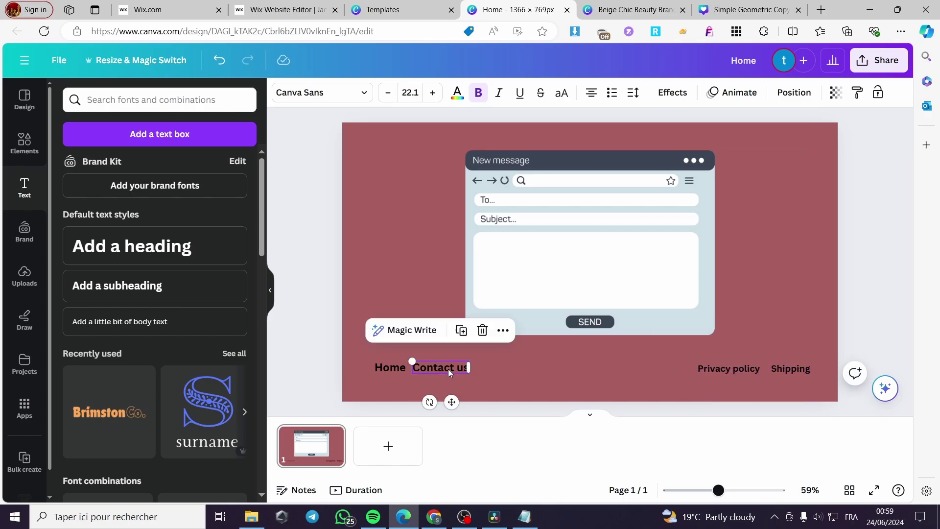
pyautogui.click(321, 366)
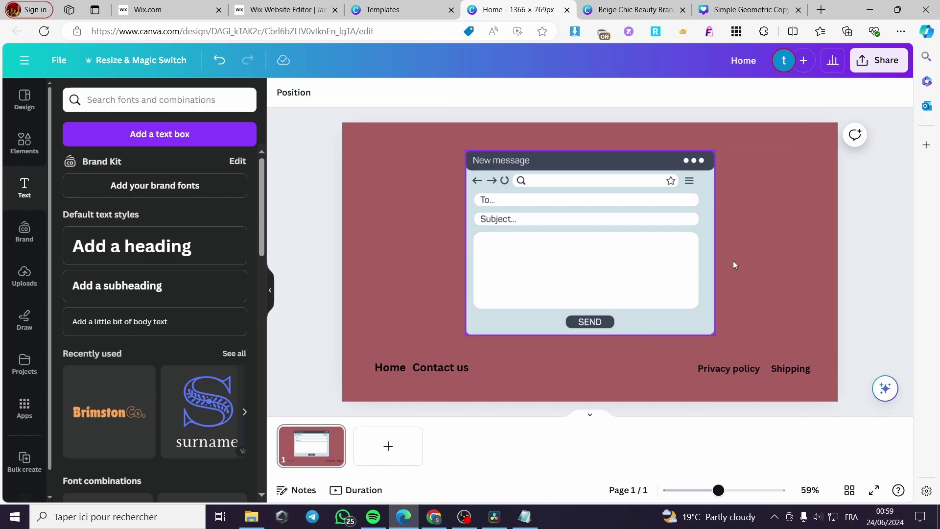
# Download the finished footer design as a PNG at its original 1,366 × 769 px size.
pyautogui.click(876, 60)
pyautogui.click(773, 369)
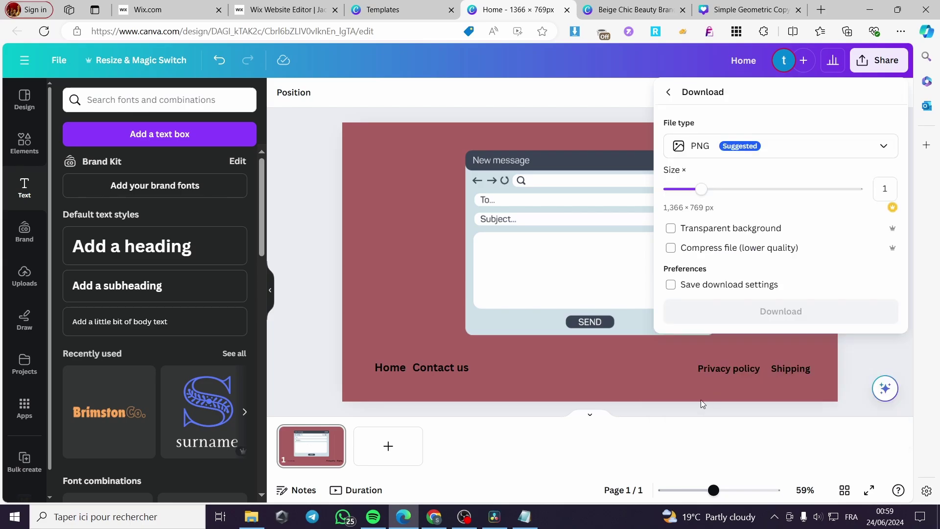
pyautogui.click(780, 311)
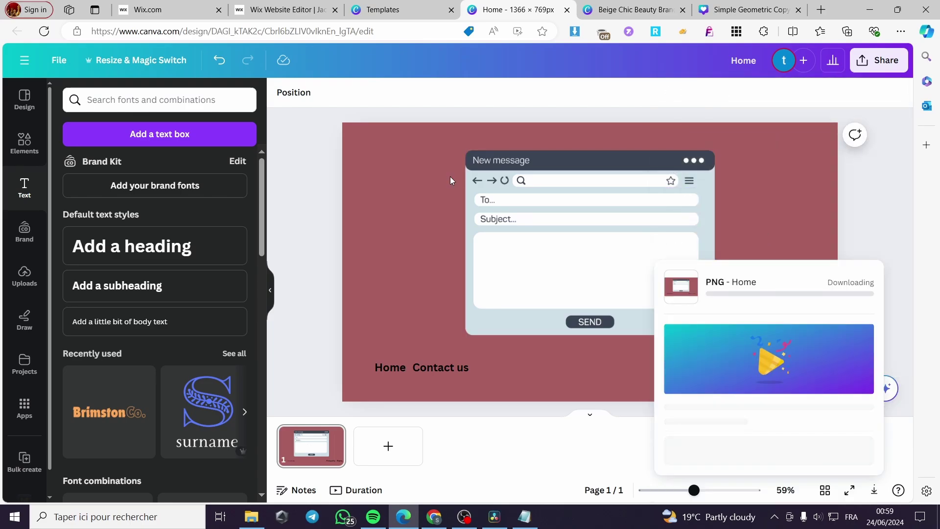
# Switch to the Wix Editor and add the classic snowy forest strip to the header, directly beneath the site menu.
pyautogui.click(284, 9)
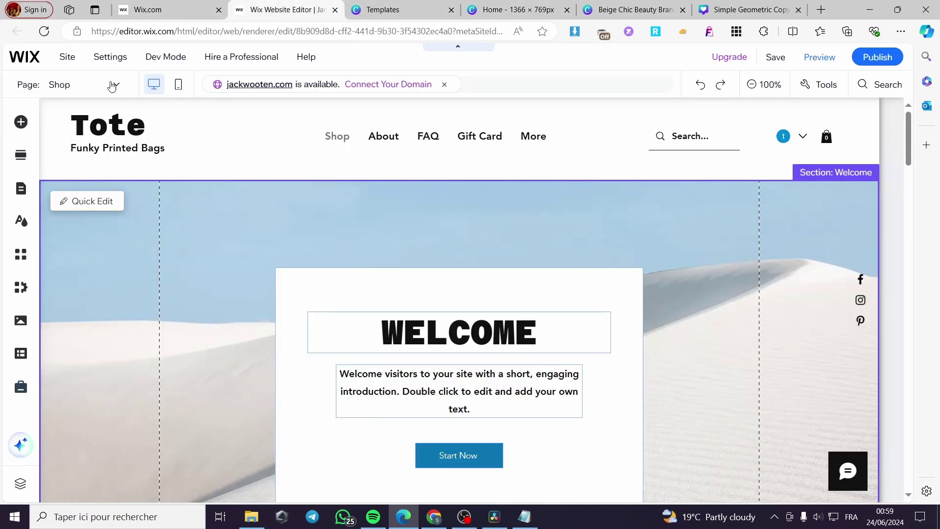
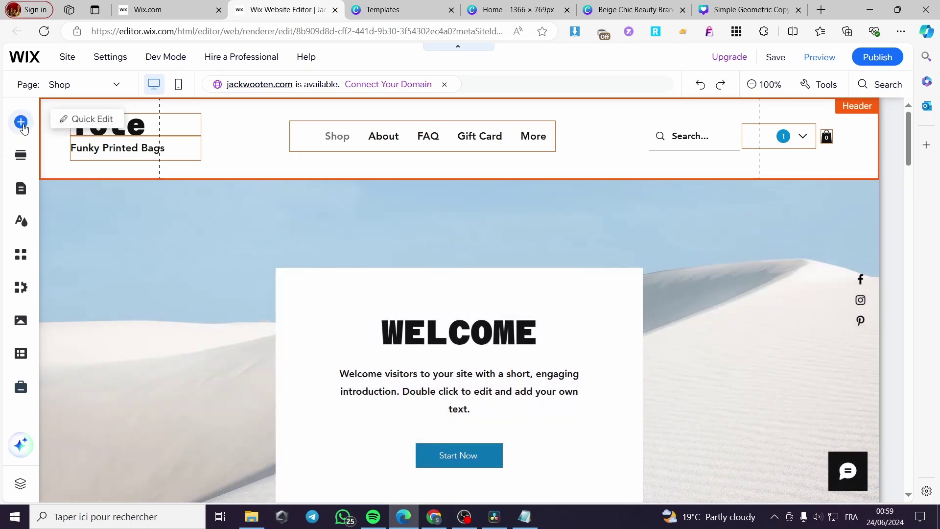
pyautogui.click(21, 122)
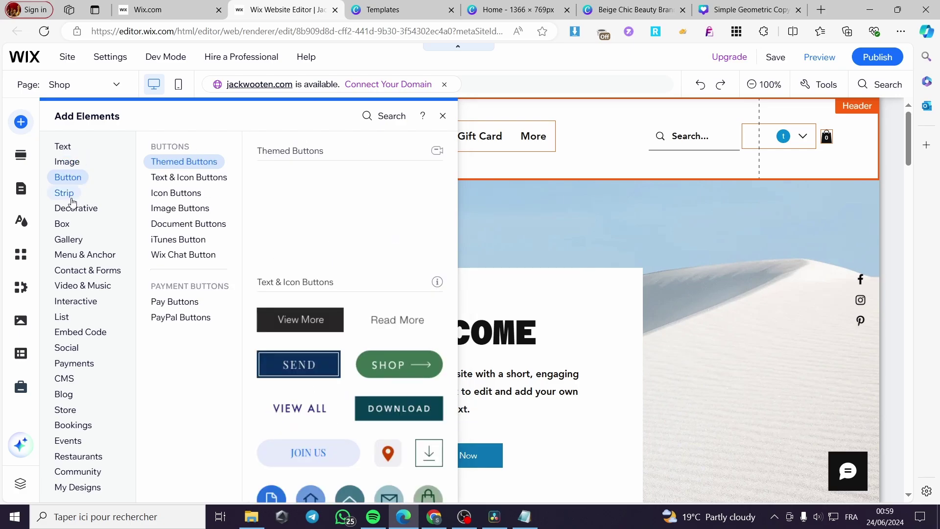
pyautogui.moveTo(66, 196)
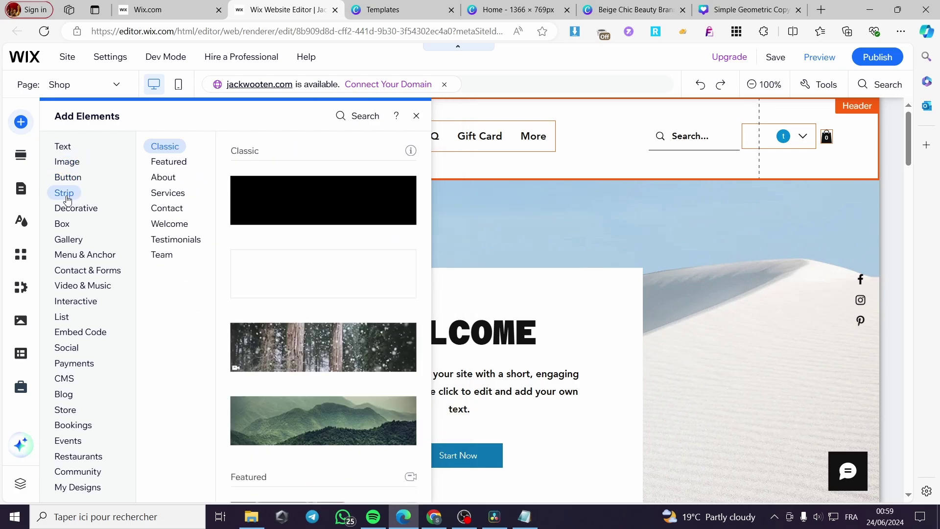
pyautogui.scroll(-6, 358, 249)
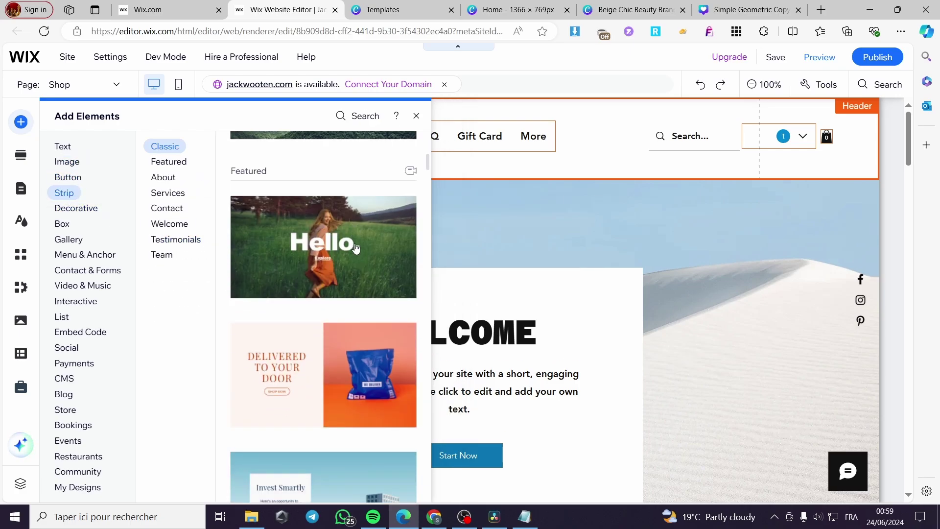
pyautogui.scroll(6, 352, 252)
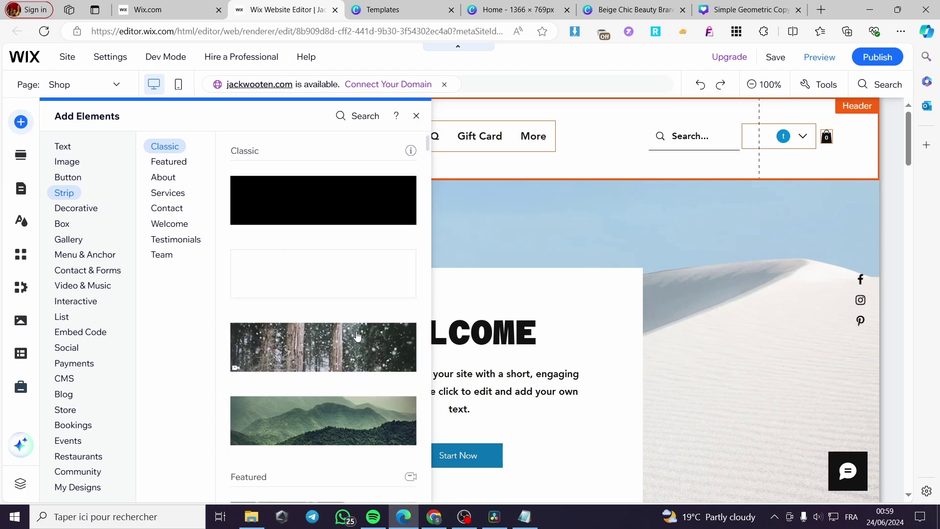
pyautogui.moveTo(346, 362); pyautogui.dragTo(314, 336)
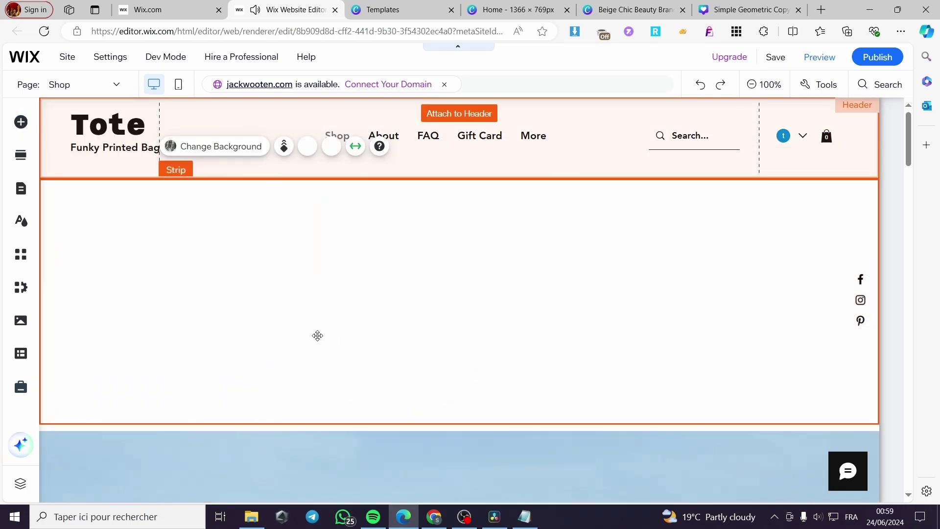
pyautogui.moveTo(254, 312); pyautogui.dragTo(270, 282)
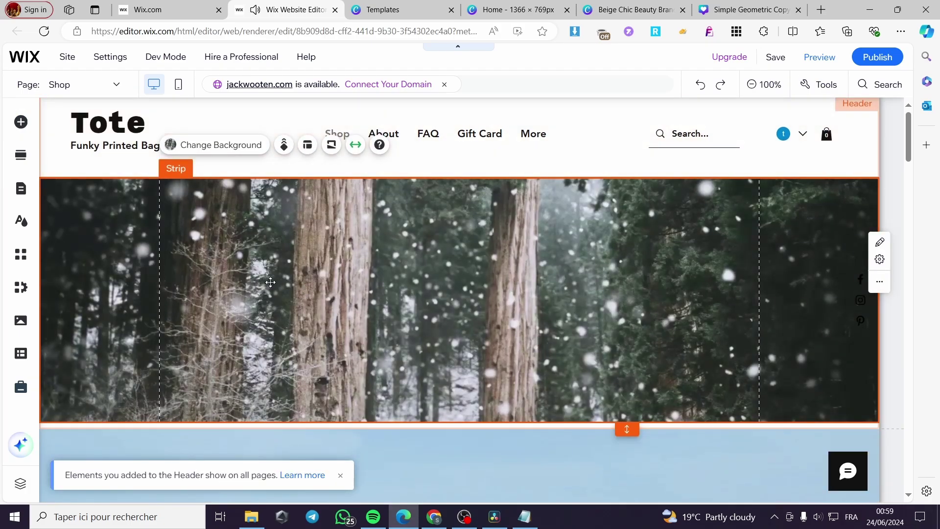
# Try the Page stretch option on the forest strip and return it to Screen with 0 px margins.
pyautogui.click(356, 147)
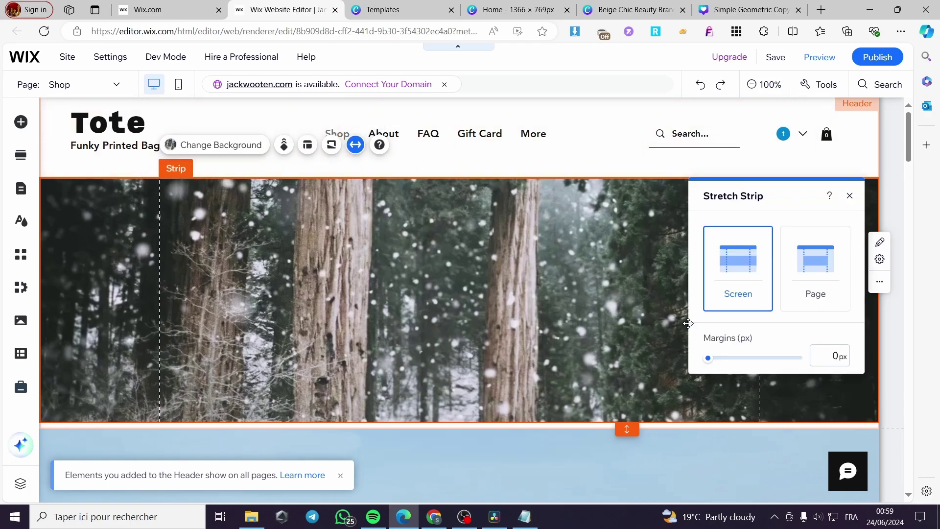
pyautogui.click(817, 287)
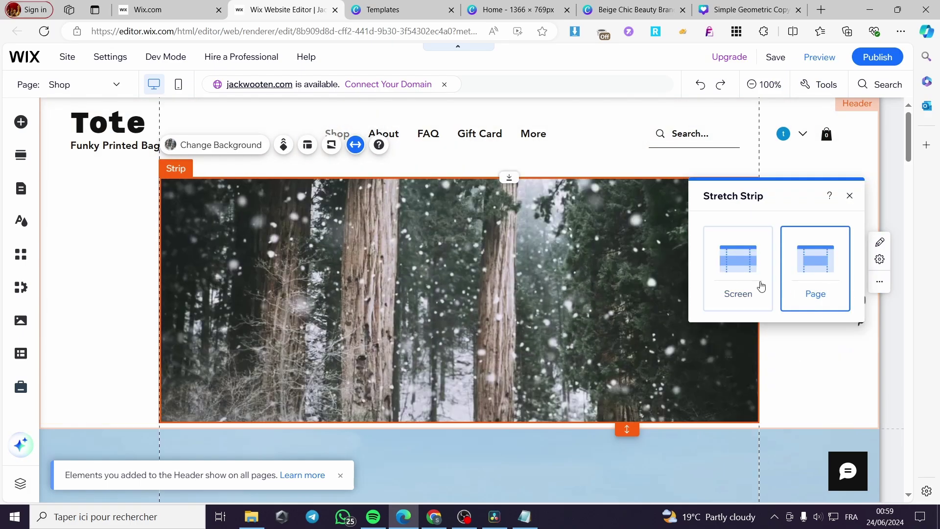
pyautogui.click(743, 285)
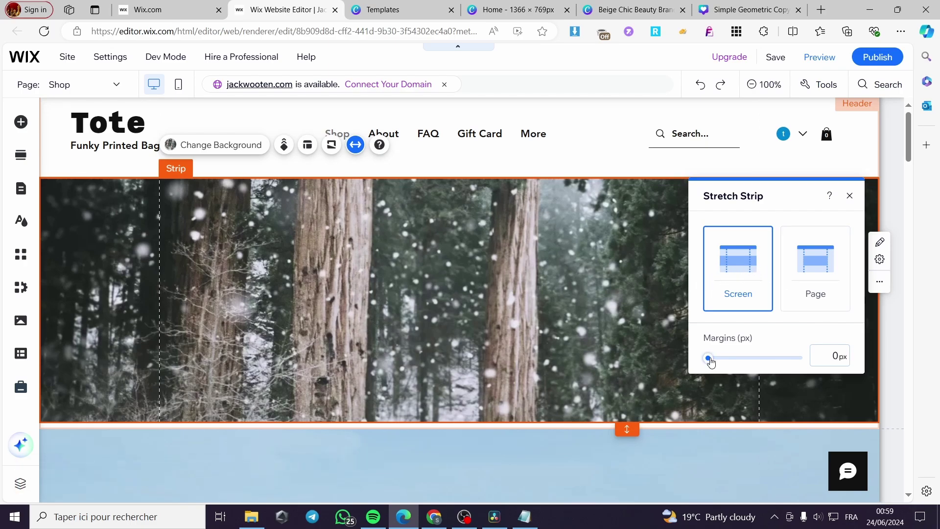
pyautogui.moveTo(708, 358); pyautogui.dragTo(666, 358)
# Upload the Simple Geometric Copywriting For Website banner from the Downloads folder on SSD (D:) and set it as the strip's background.
pyautogui.click(220, 146)
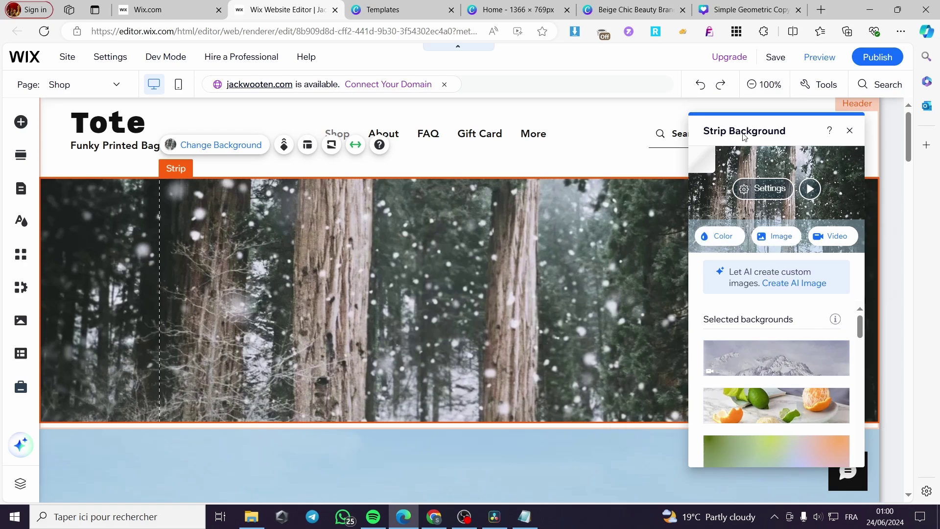
pyautogui.click(782, 231)
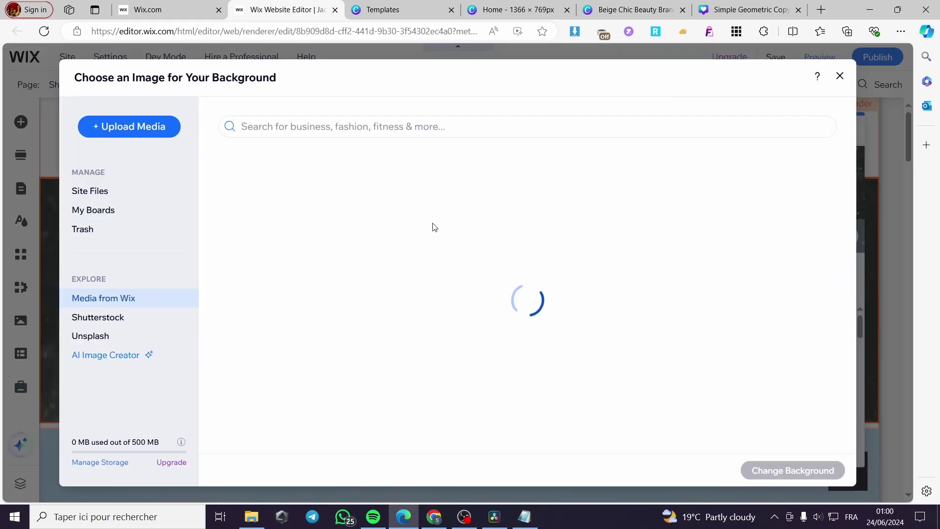
pyautogui.click(136, 126)
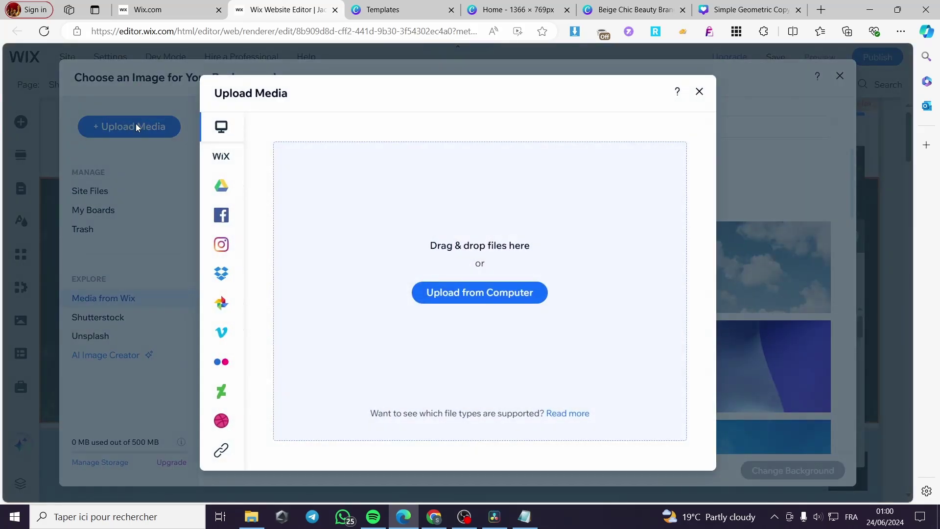
pyautogui.click(471, 294)
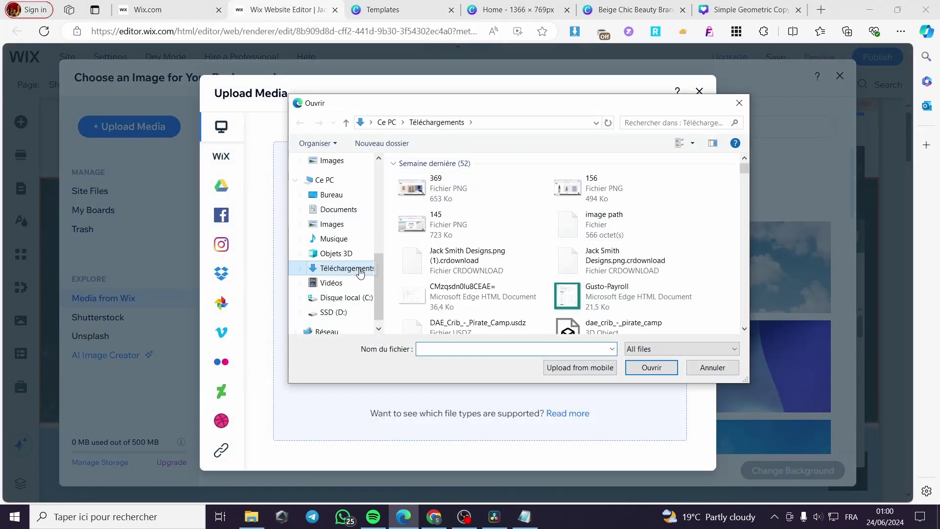
pyautogui.click(359, 312)
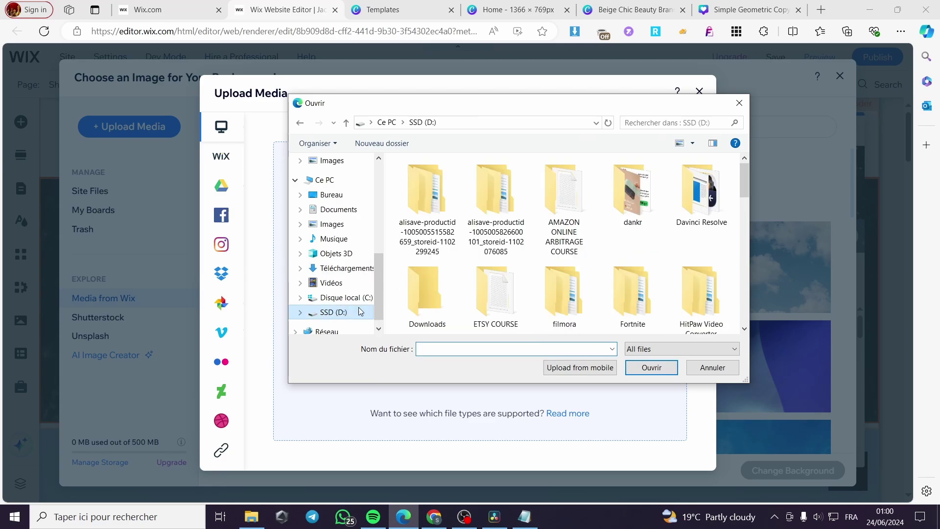
pyautogui.doubleClick(427, 293)
pyautogui.click(556, 216)
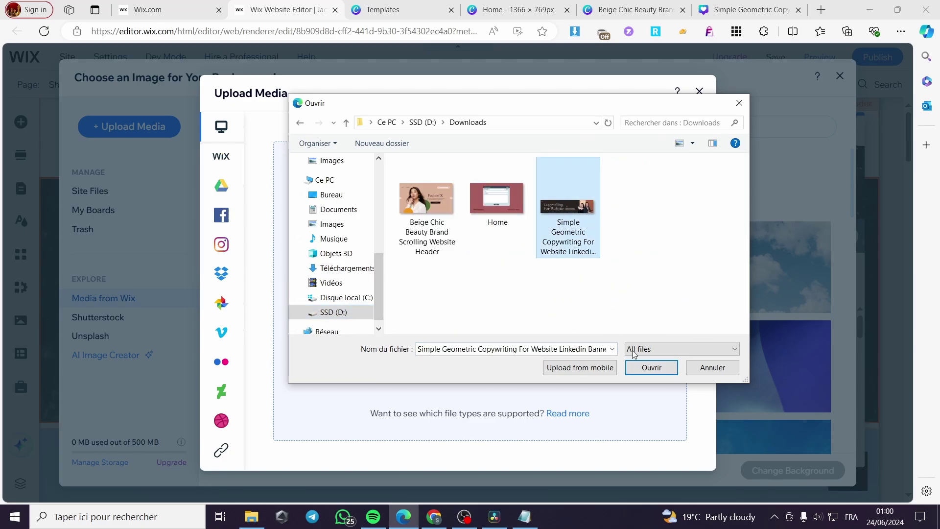
pyautogui.click(648, 368)
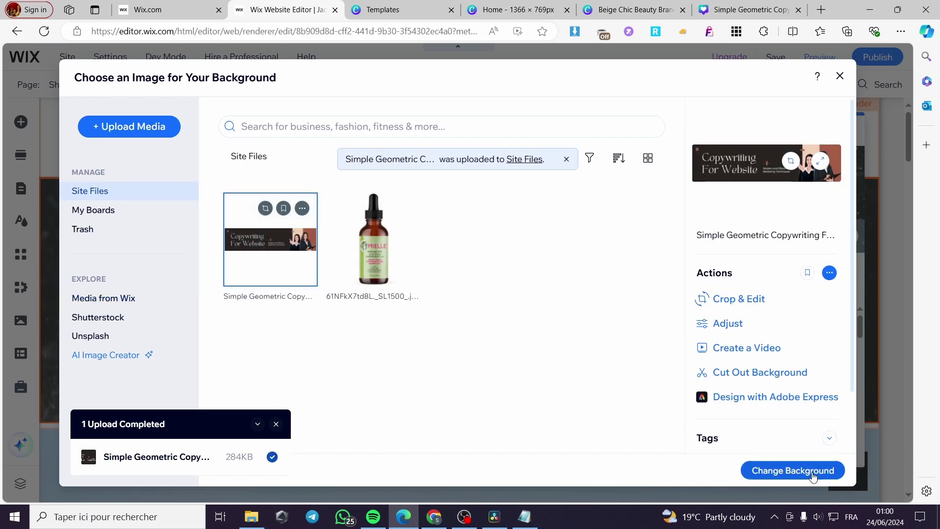
pyautogui.click(793, 470)
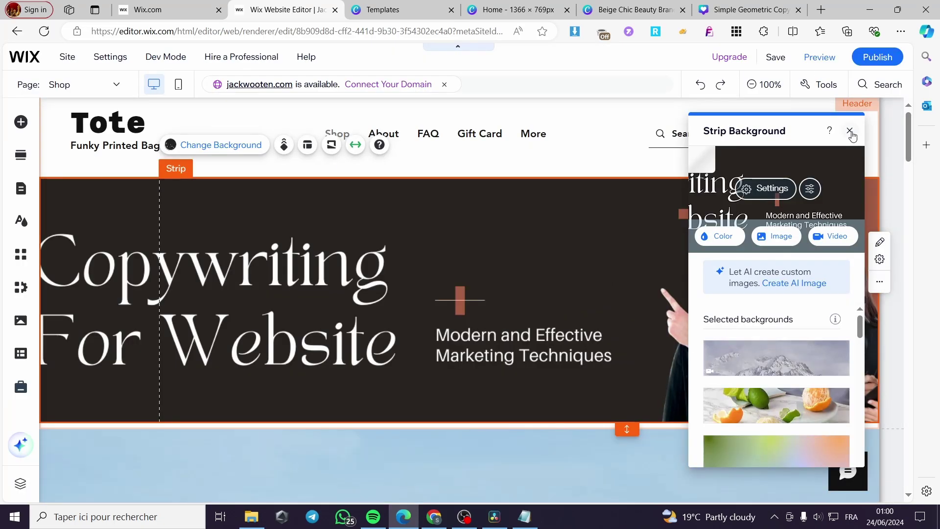
pyautogui.click(849, 130)
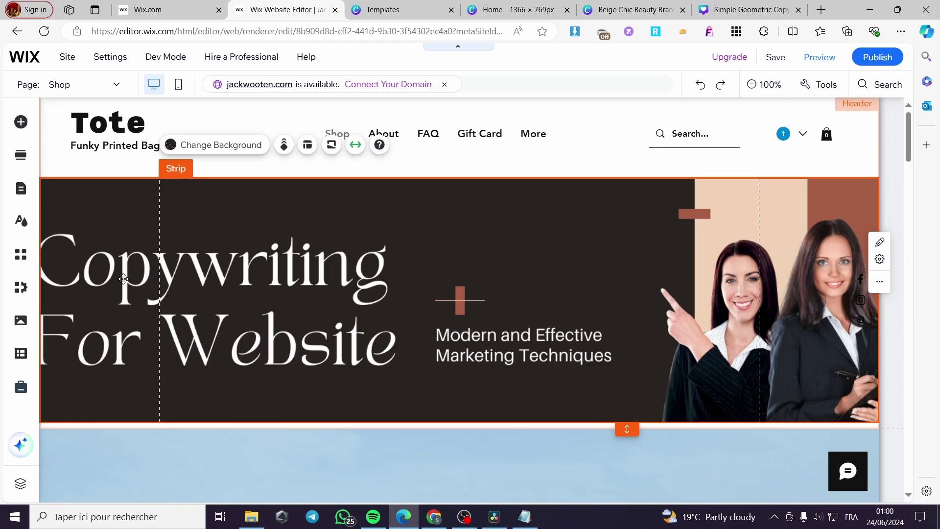
# Turn on the editor's Toolbar display and set the banner strip's height to 300 px.
pyautogui.doubleClick(578, 272)
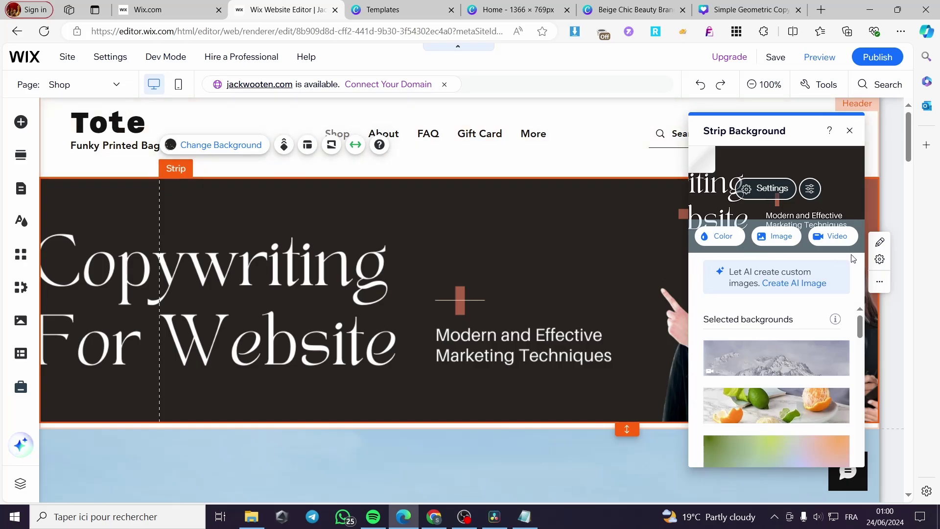
pyautogui.click(821, 88)
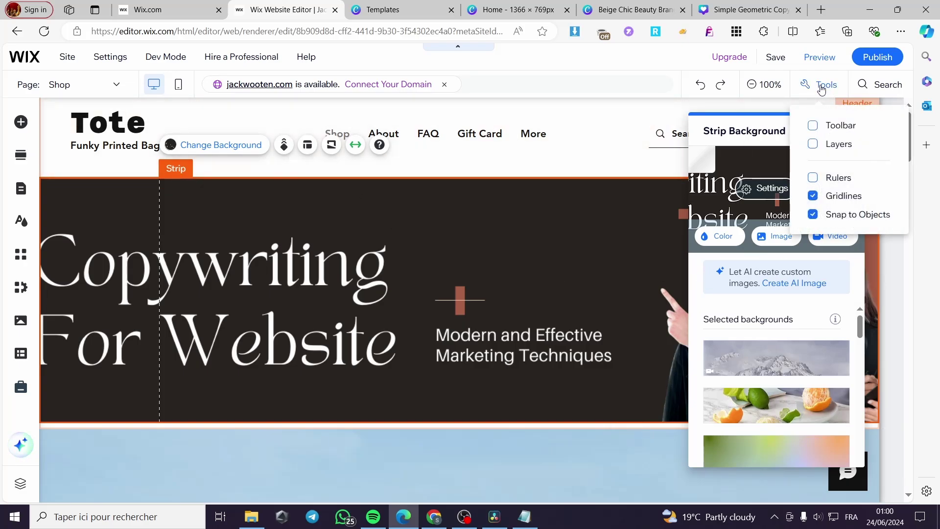
pyautogui.click(814, 126)
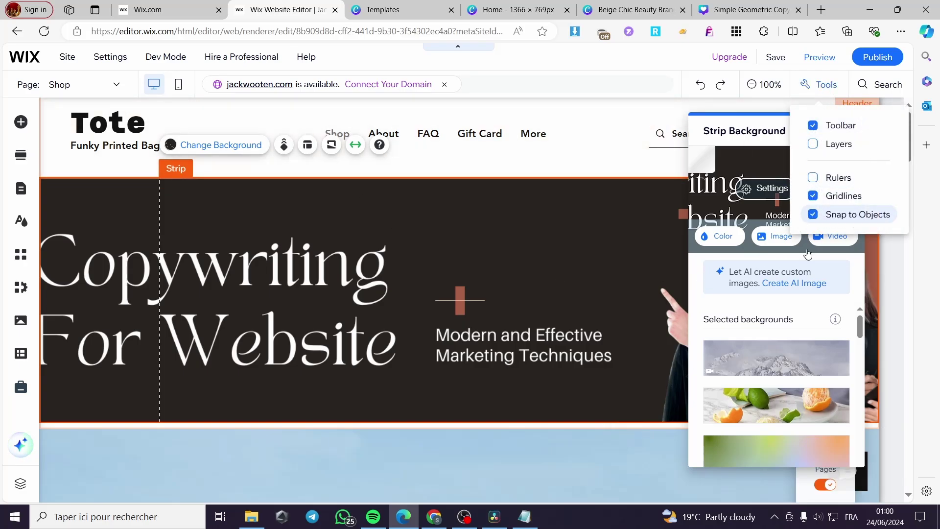
pyautogui.click(771, 152)
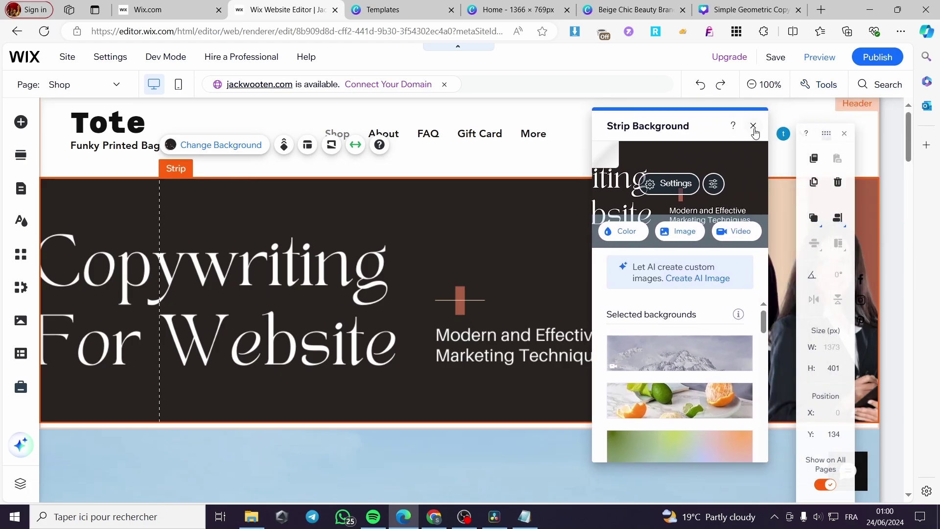
pyautogui.click(754, 129)
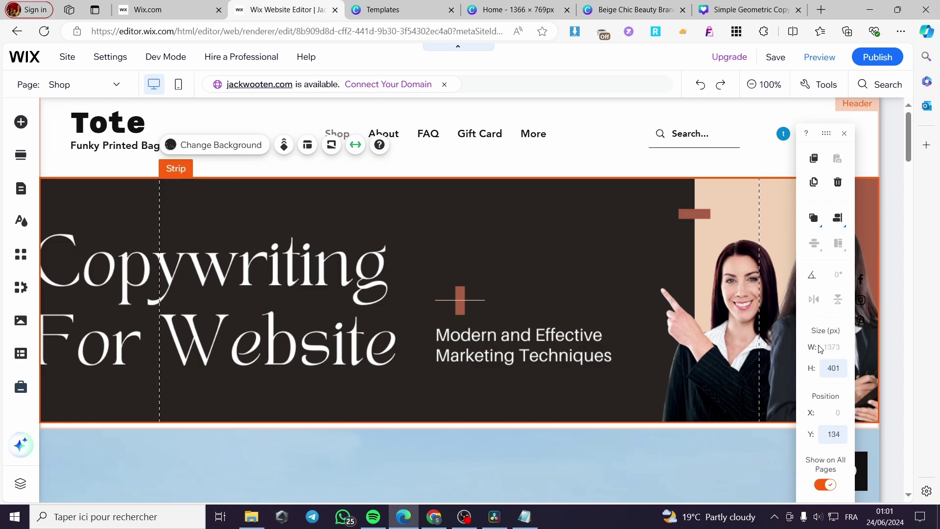
pyautogui.click(838, 368)
pyautogui.press('Return')
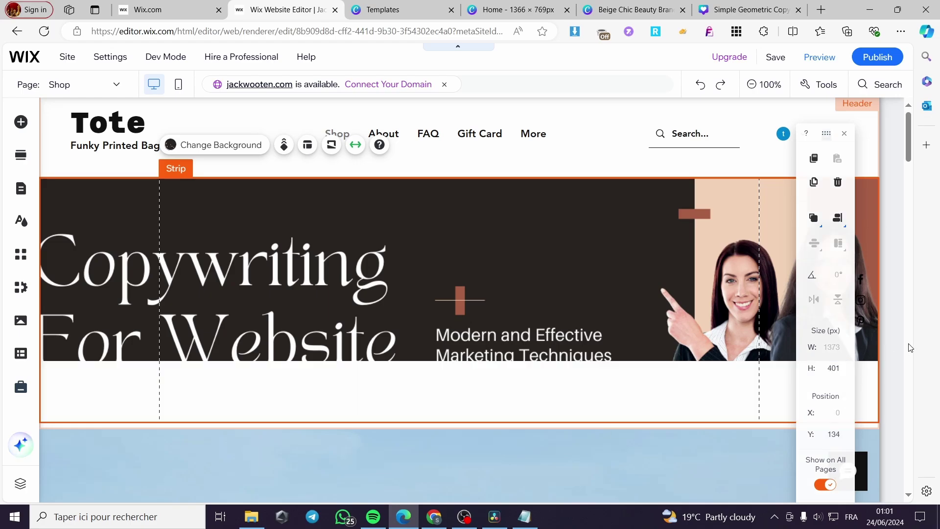
pyautogui.scroll(-5, 781, 363)
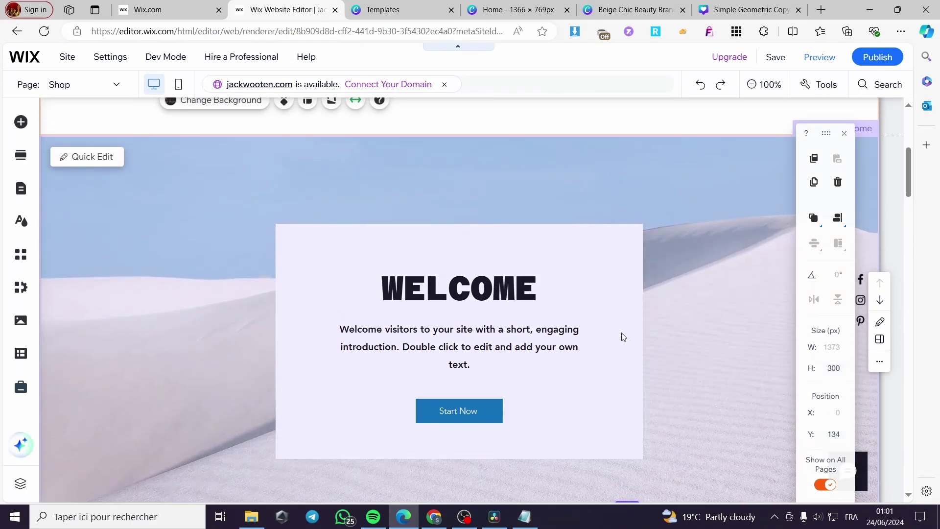
pyautogui.scroll(-10, 657, 287)
pyautogui.scroll(15, 657, 288)
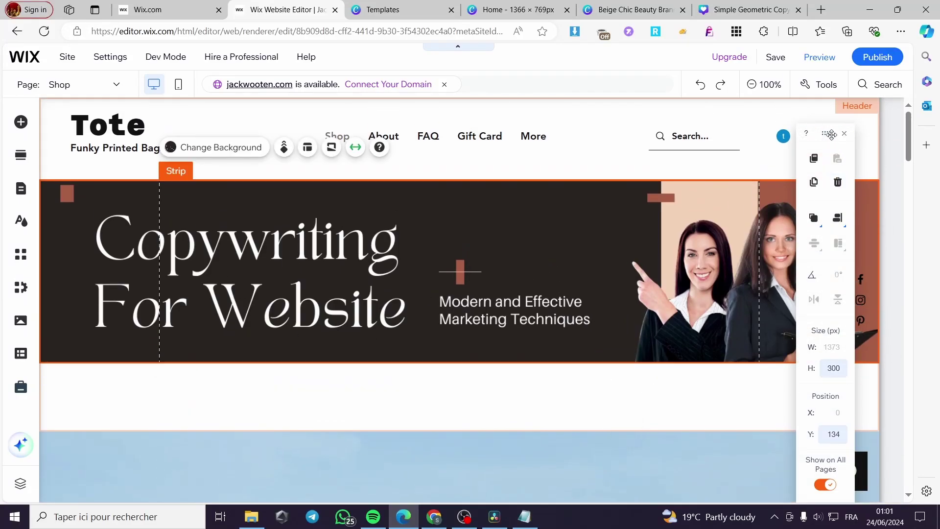
pyautogui.moveTo(826, 133); pyautogui.dragTo(725, 318)
pyautogui.moveTo(662, 330); pyautogui.dragTo(823, 148)
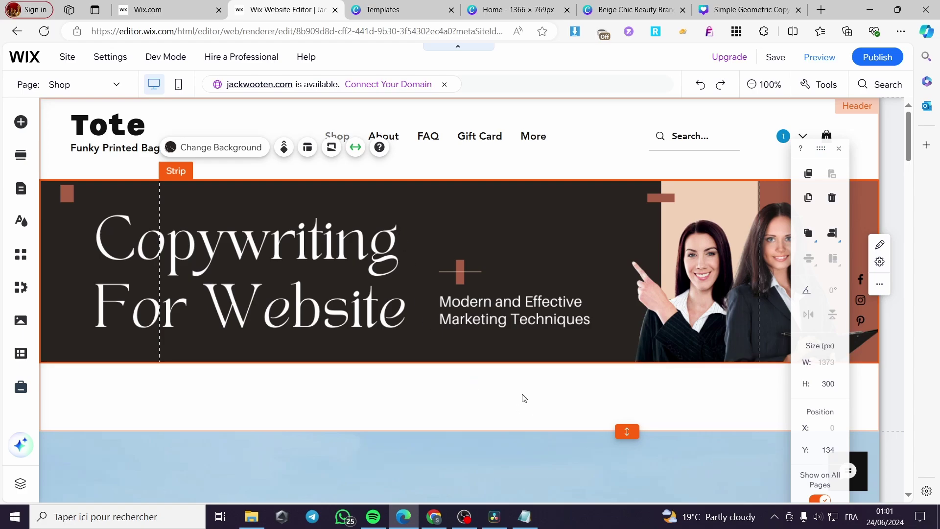
# Add the classic green mountain strip directly beneath the copywriting banner strip and check its stretch options.
pyautogui.scroll(-2, 521, 398)
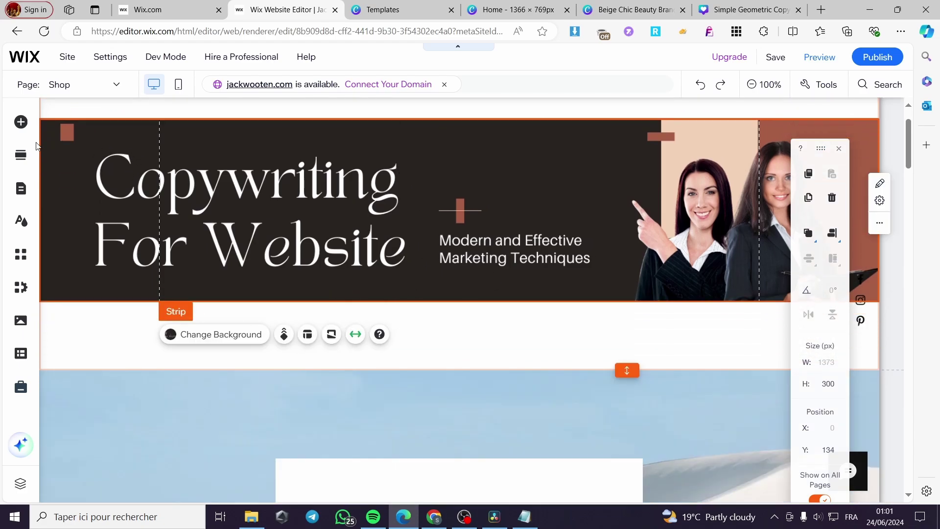
pyautogui.click(19, 122)
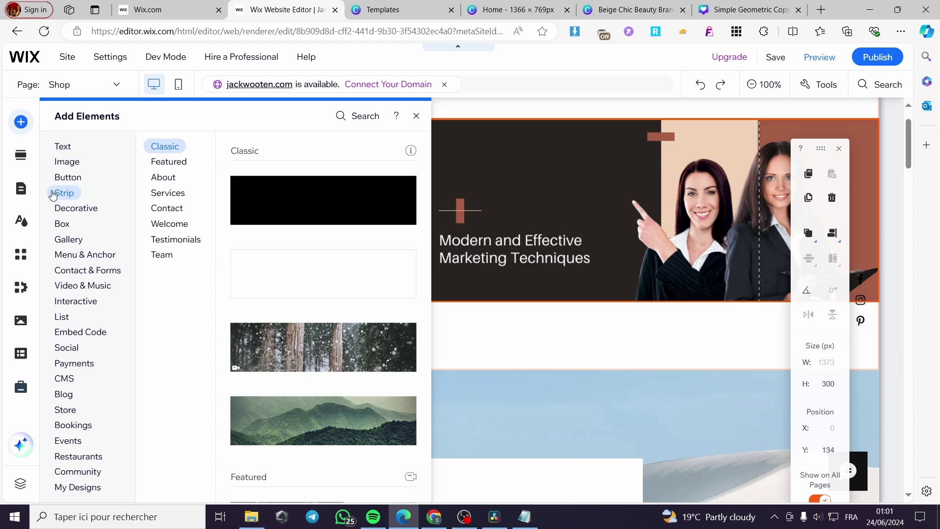
pyautogui.click(332, 416)
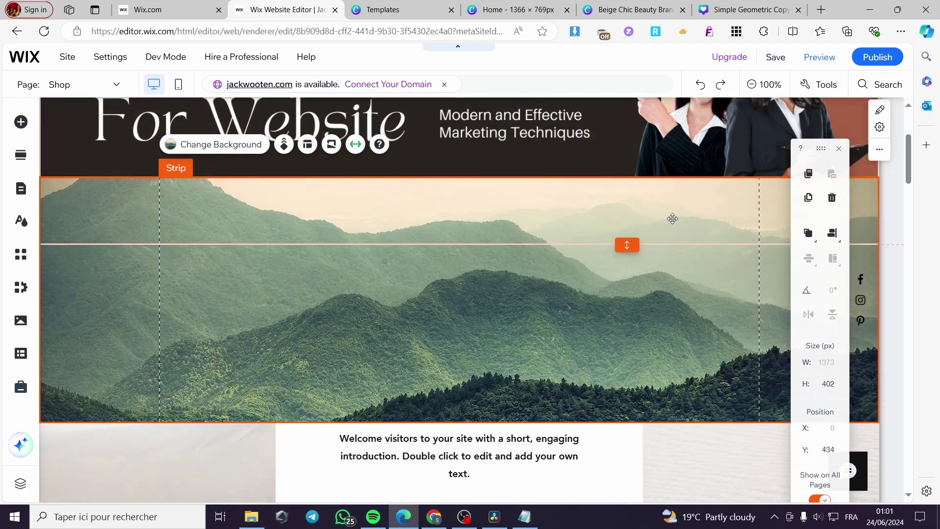
pyautogui.click(355, 144)
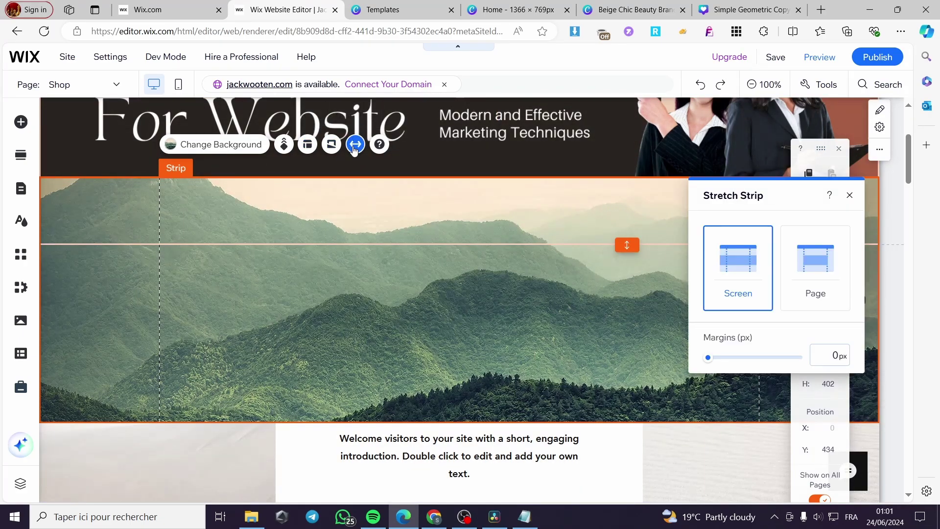
pyautogui.click(355, 145)
# Upload the Beige Chic Beauty Brand Scrolling Website Header from the Downloads folder on SSD (D:) and set it as the mountain strip's background.
pyautogui.click(200, 144)
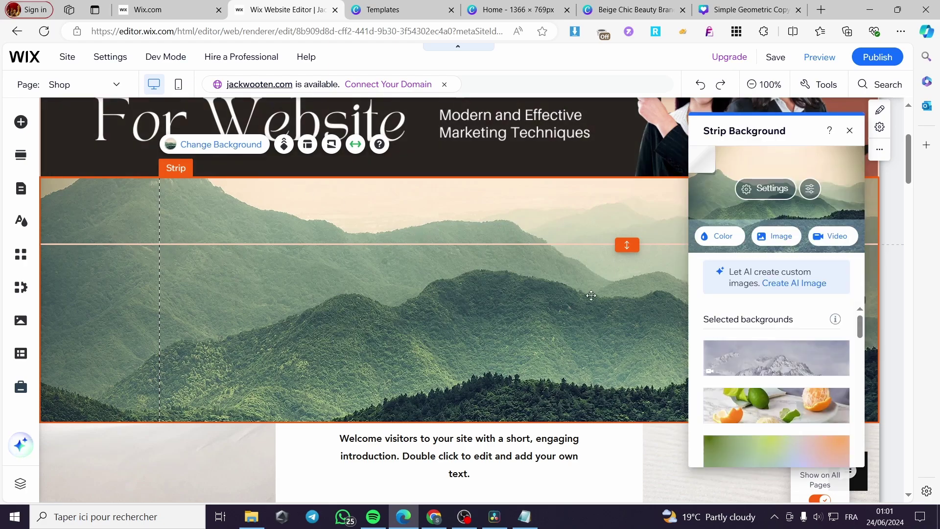
pyautogui.click(774, 237)
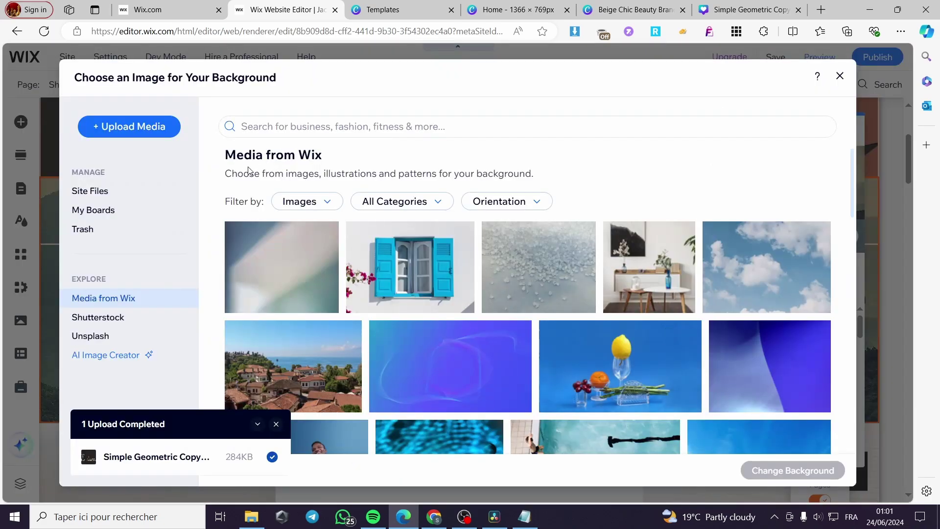
pyautogui.click(144, 130)
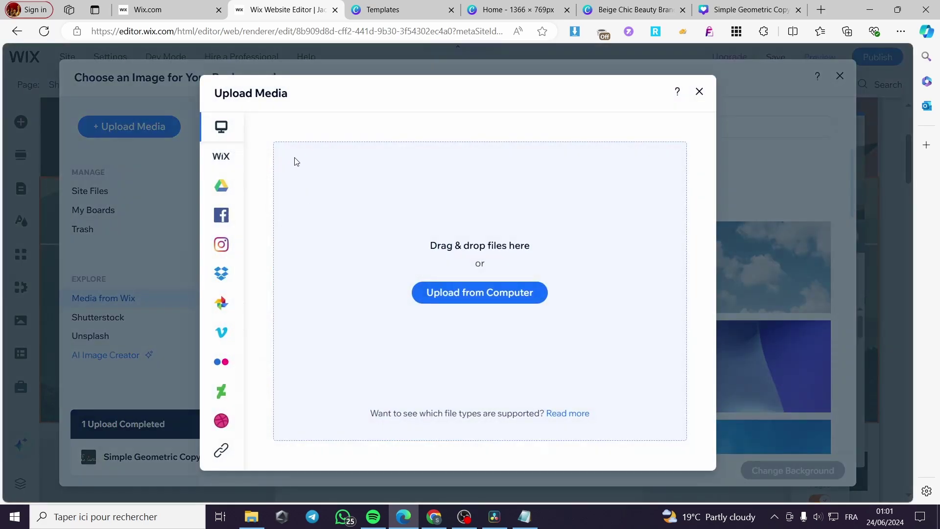
pyautogui.click(517, 303)
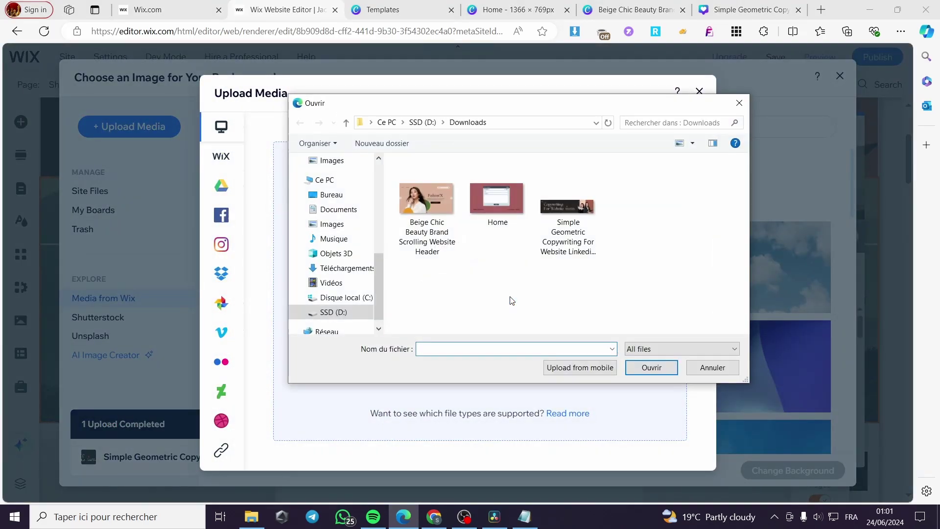
pyautogui.click(434, 195)
pyautogui.click(652, 368)
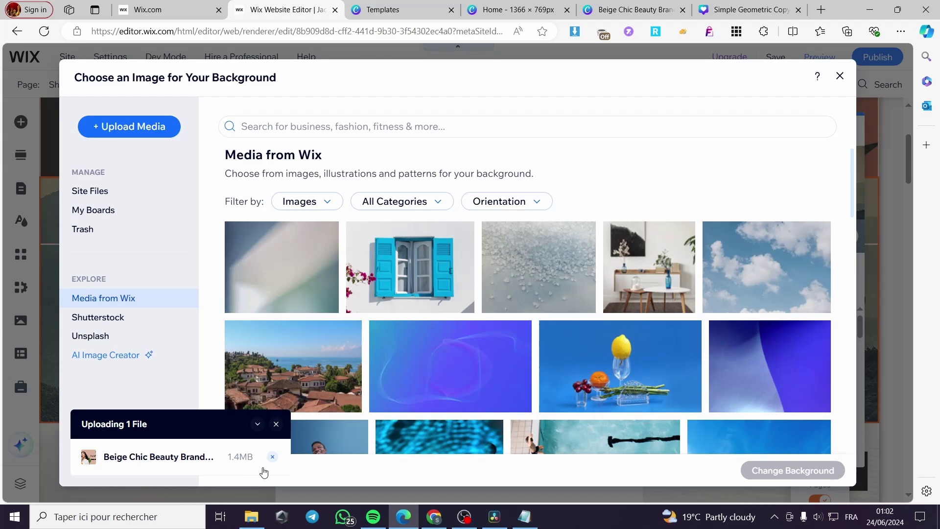
pyautogui.moveTo(260, 466)
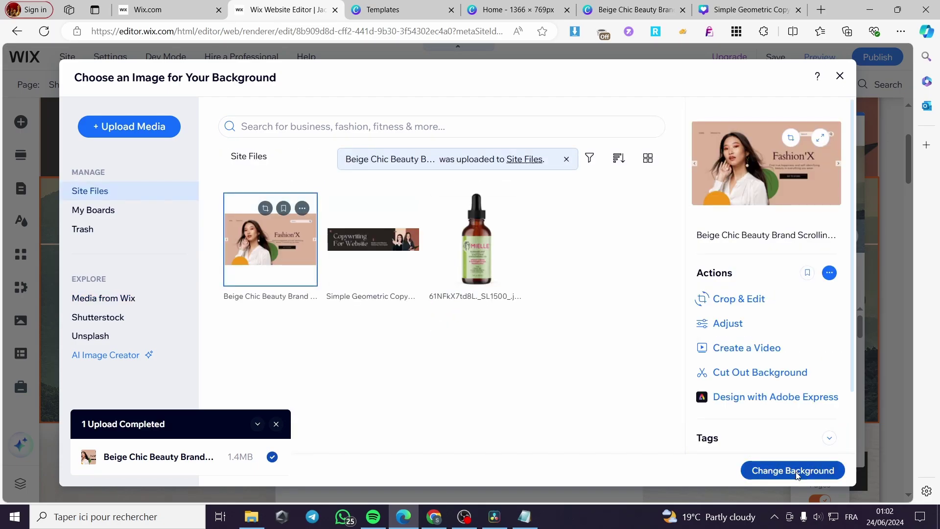
pyautogui.click(770, 469)
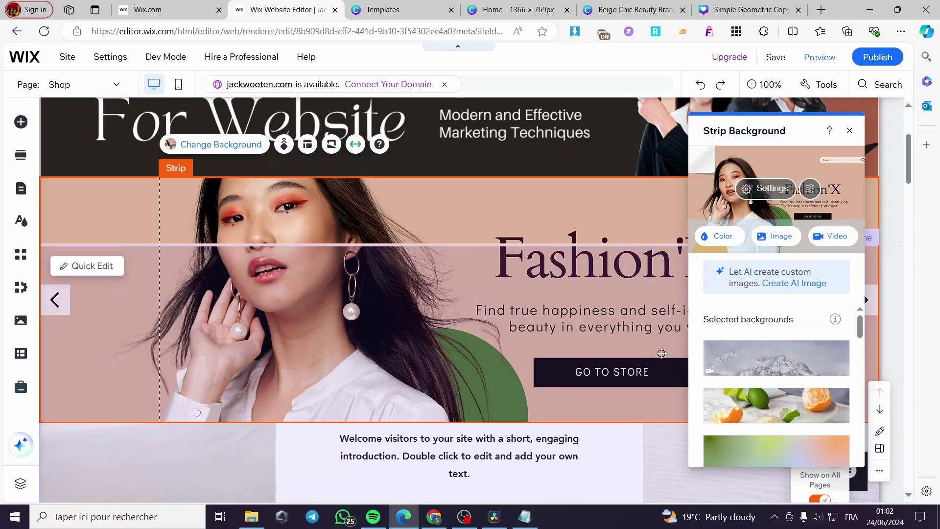
# Try the Fashion'X strip slightly lower, return it flush beneath the copywriting banner, and close its background settings.
pyautogui.scroll(1, 507, 291)
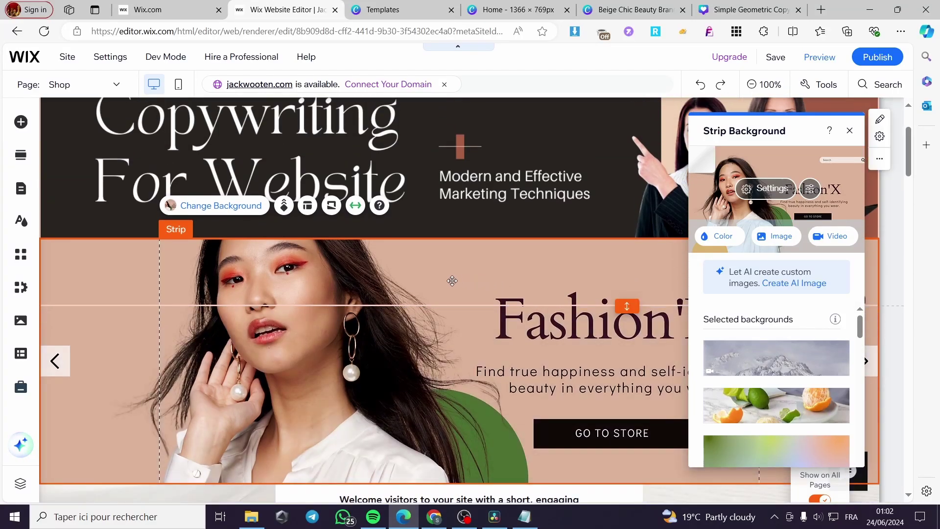
pyautogui.moveTo(427, 288); pyautogui.dragTo(425, 306)
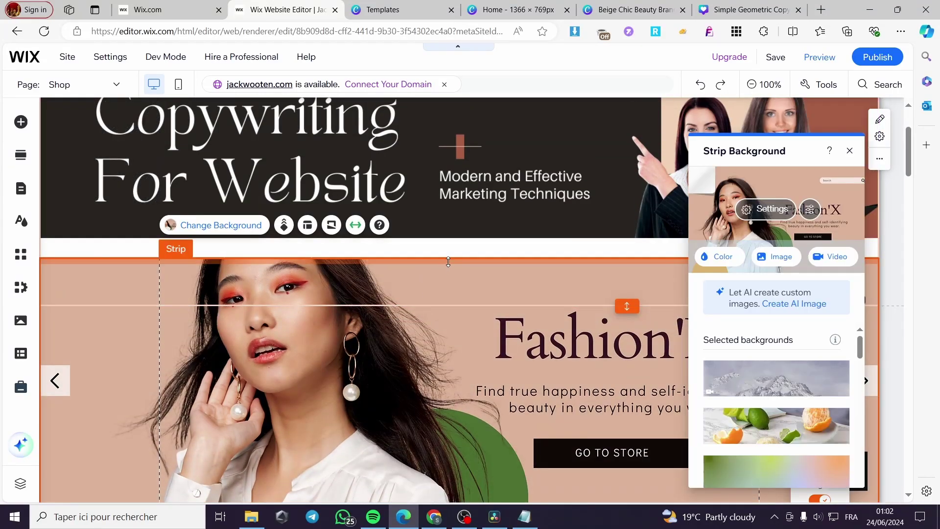
pyautogui.moveTo(531, 253); pyautogui.dragTo(531, 236)
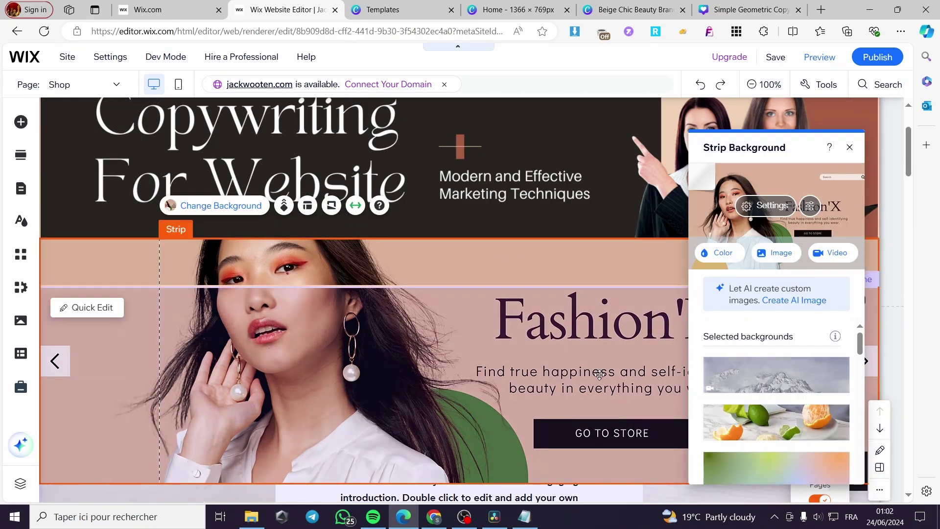
pyautogui.click(849, 147)
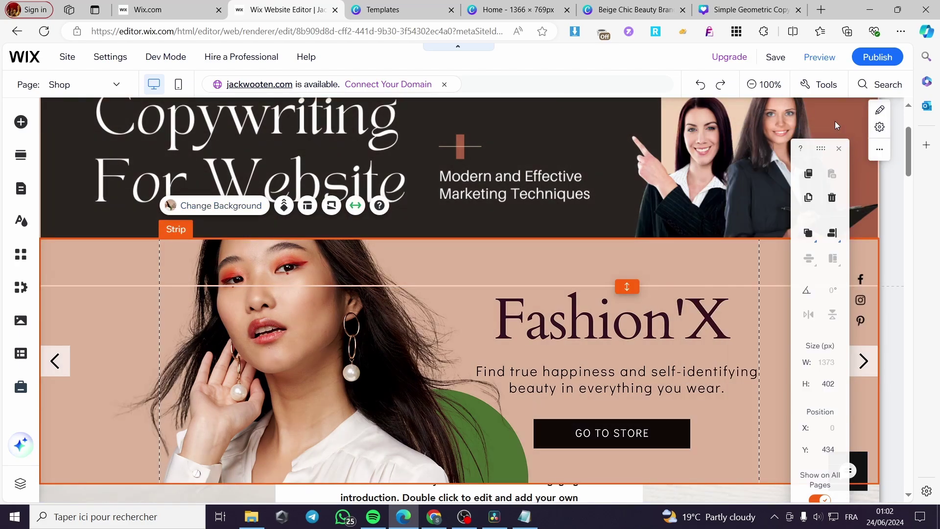
# Try heights of 300 px and 500 px for the Fashion'X strip.
pyautogui.click(822, 87)
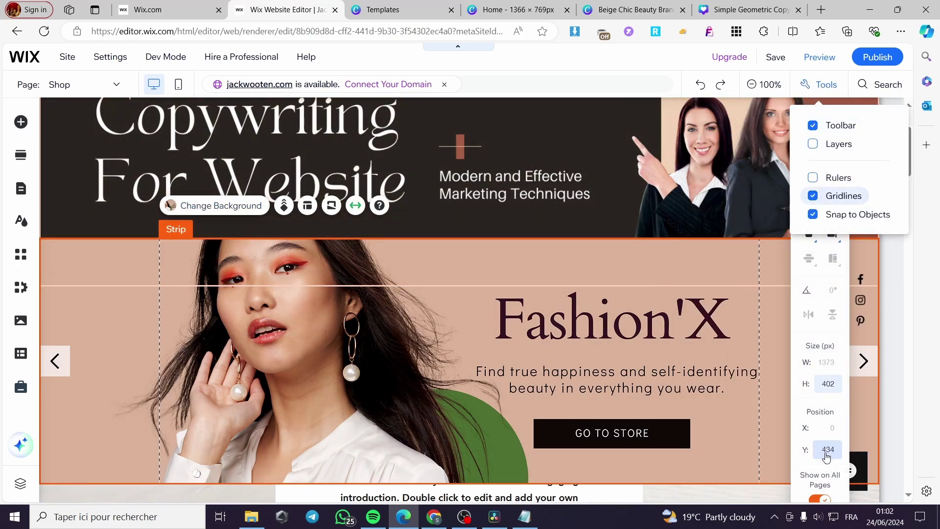
pyautogui.click(836, 384)
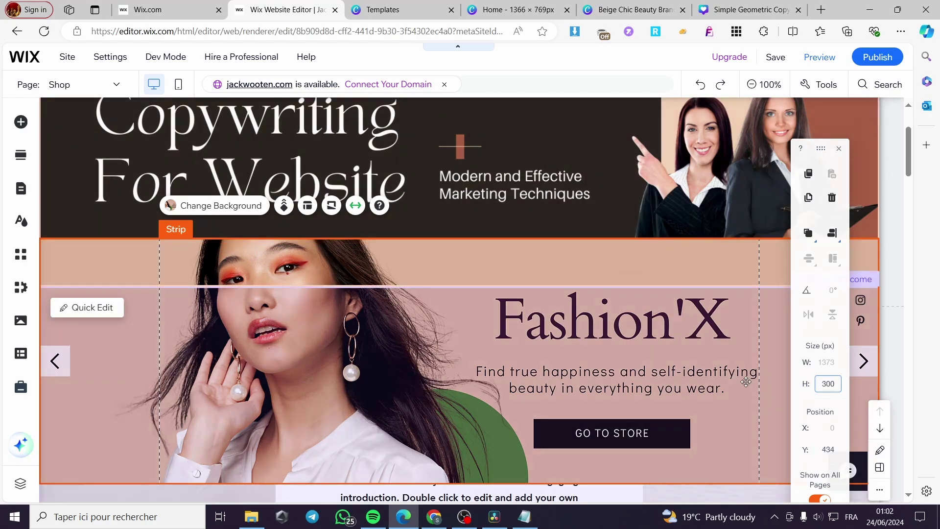
pyautogui.write('300')
pyautogui.press('Return')
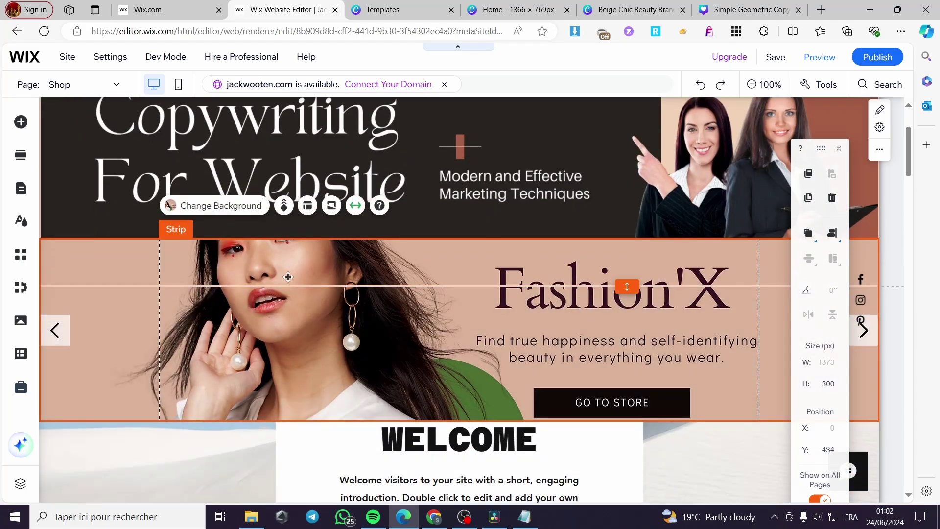
pyautogui.click(835, 384)
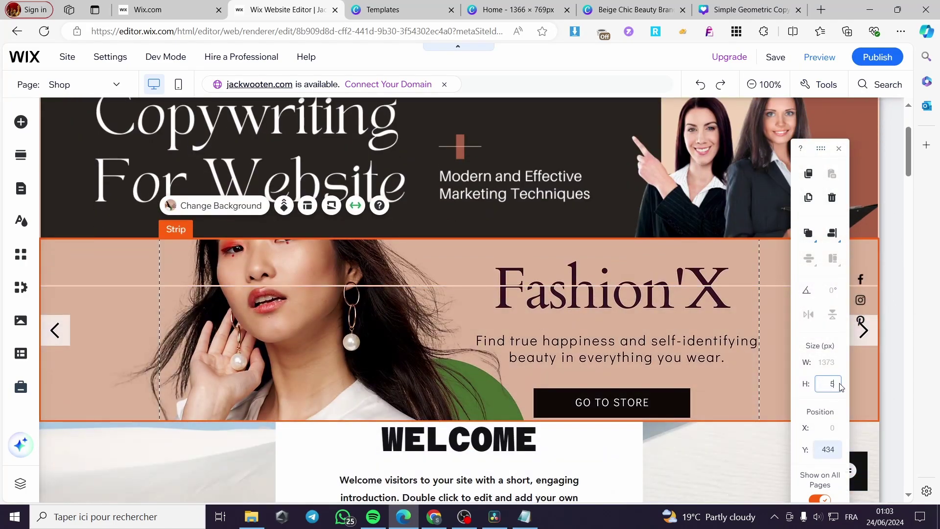
pyautogui.press('Return')
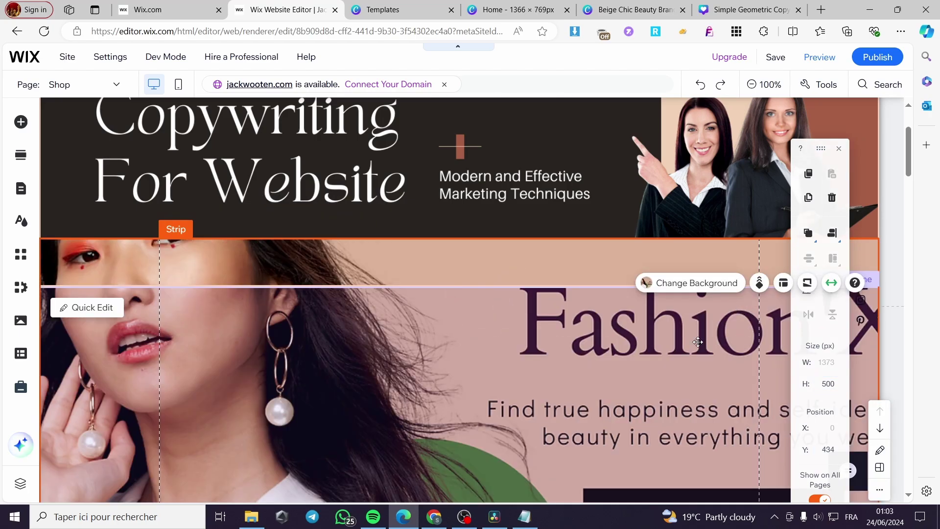
# Set the Fashion'X strip's height to 400 px.
pyautogui.click(835, 384)
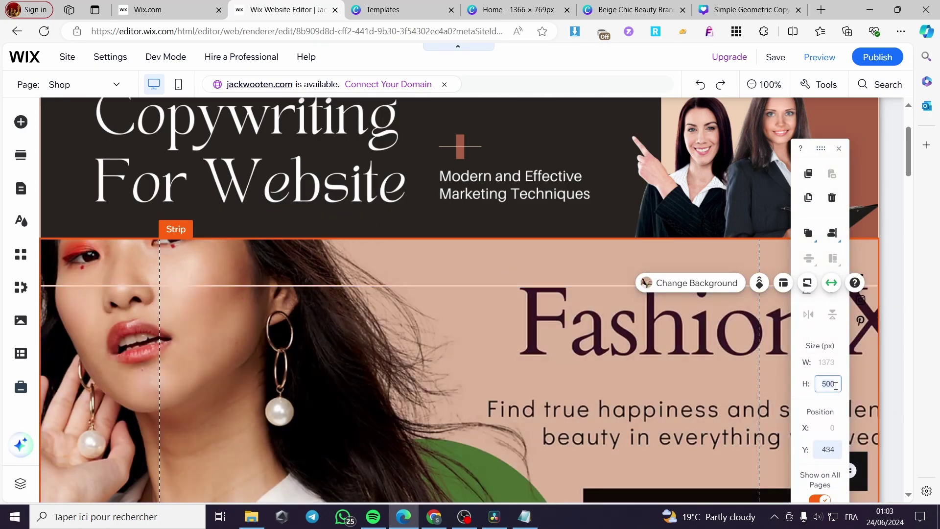
pyautogui.write('400')
pyautogui.press('Return')
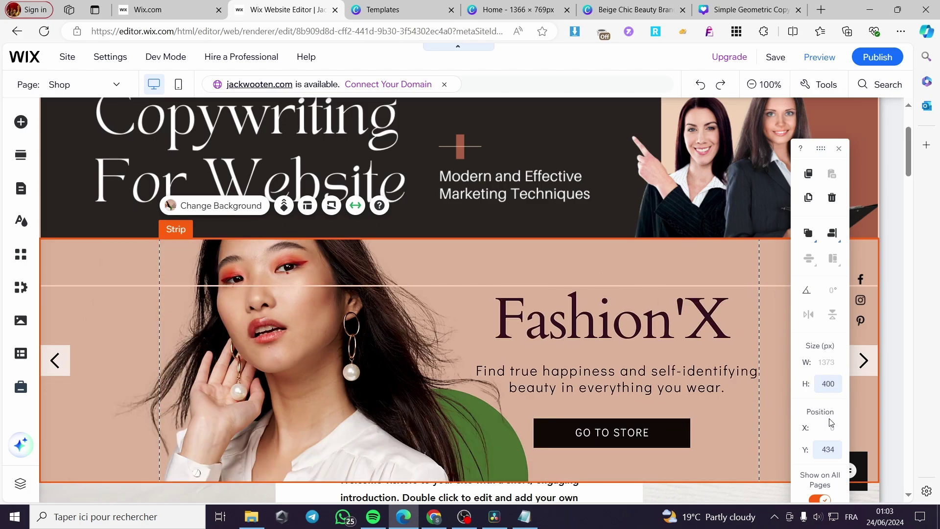
# Try Y positions 500 and 440 for the Fashion'X strip and return it to Y 434, flush beneath the copywriting banner.
pyautogui.click(830, 450)
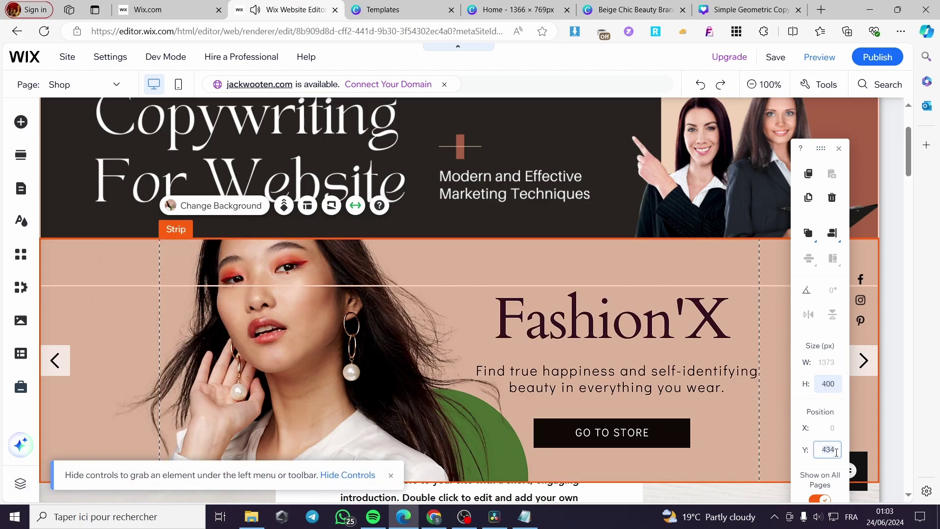
pyautogui.write('500')
pyautogui.press('Return')
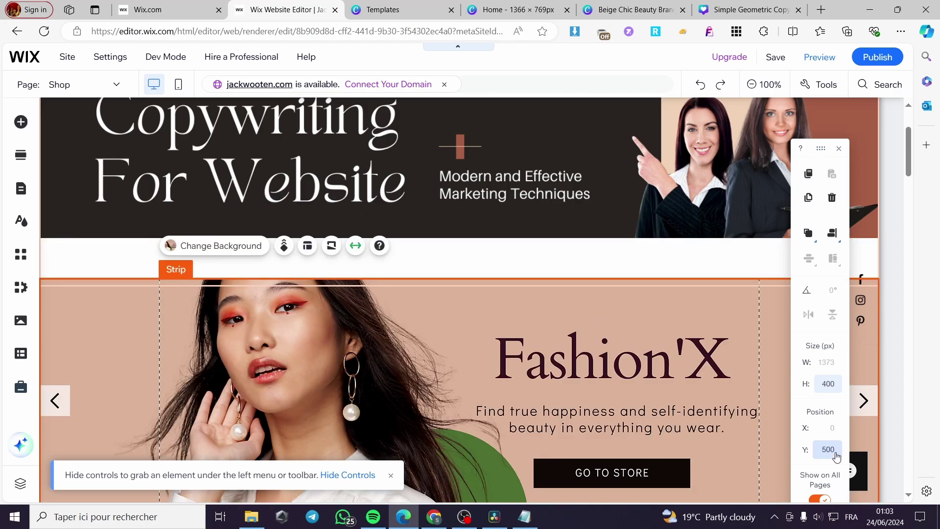
pyautogui.click(836, 451)
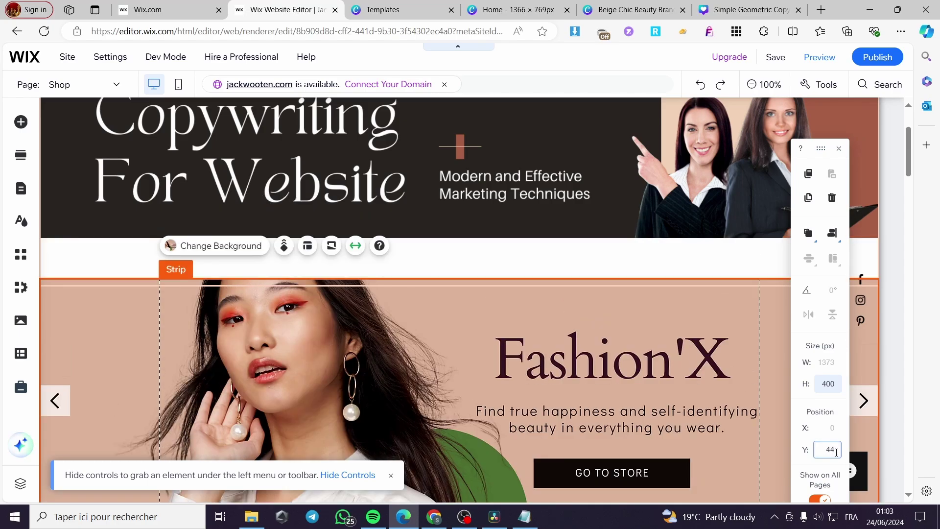
pyautogui.press('Return')
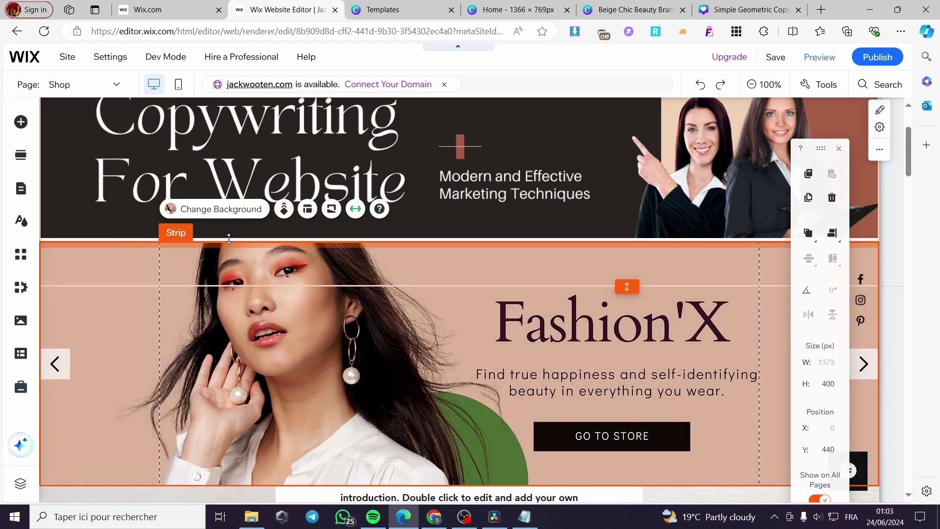
pyautogui.moveTo(228, 238); pyautogui.dragTo(233, 233)
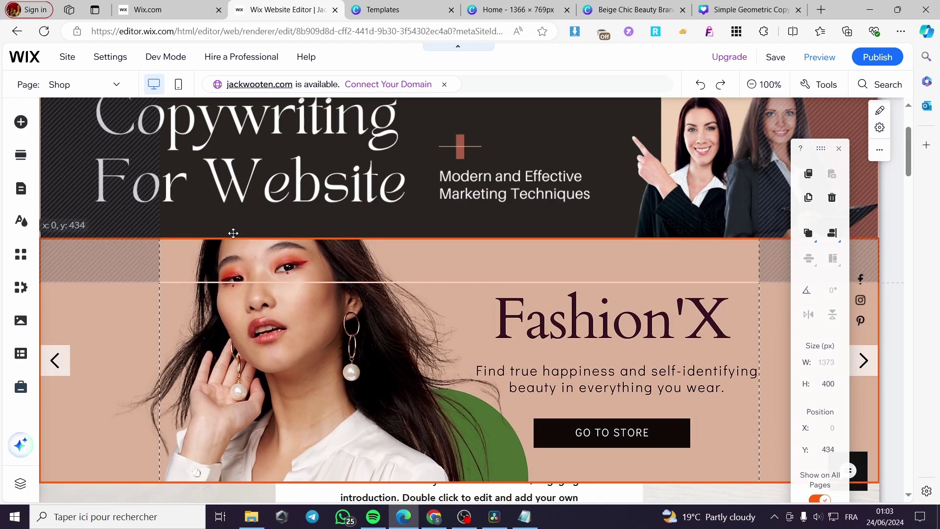
pyautogui.moveTo(292, 286); pyautogui.dragTo(291, 286)
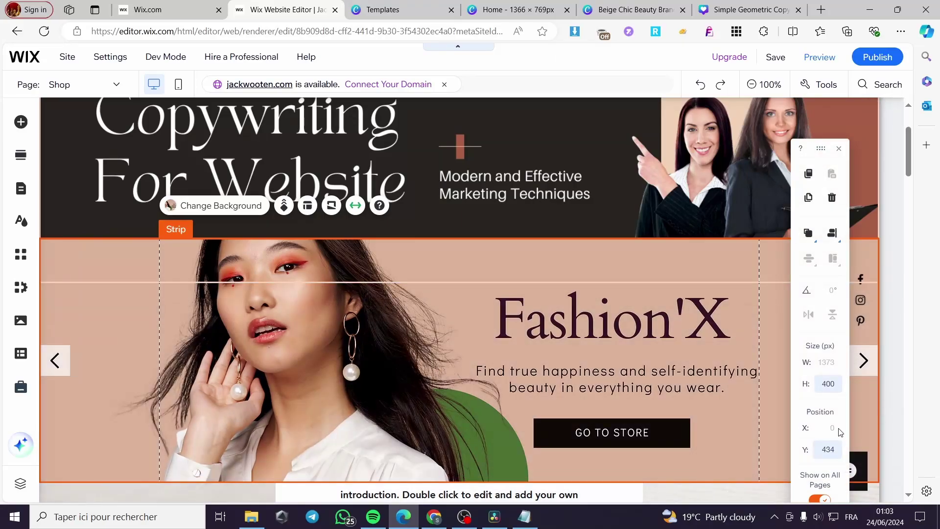
# Upload the Home image from the Downloads folder as a background image for the new strip below the Fashion'X strip.
pyautogui.scroll(-5, 907, 362)
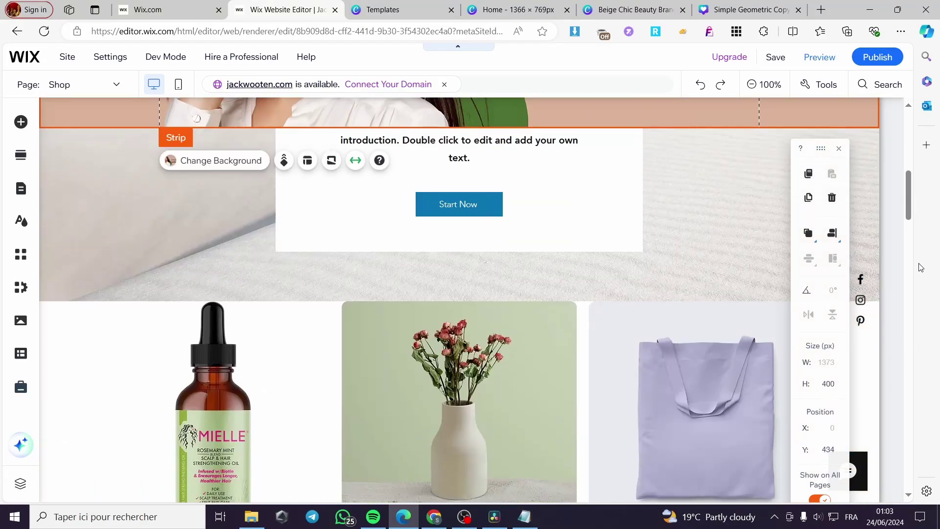
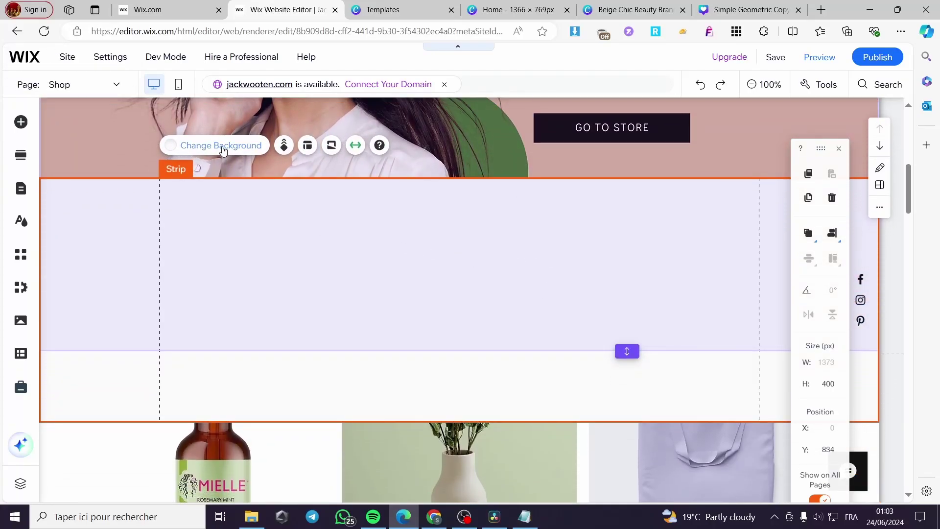
pyautogui.click(222, 145)
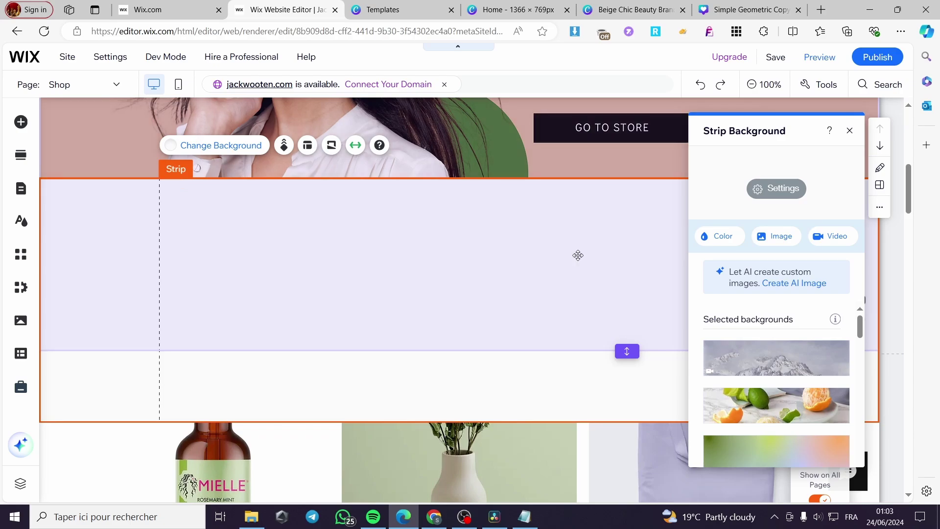
pyautogui.click(789, 244)
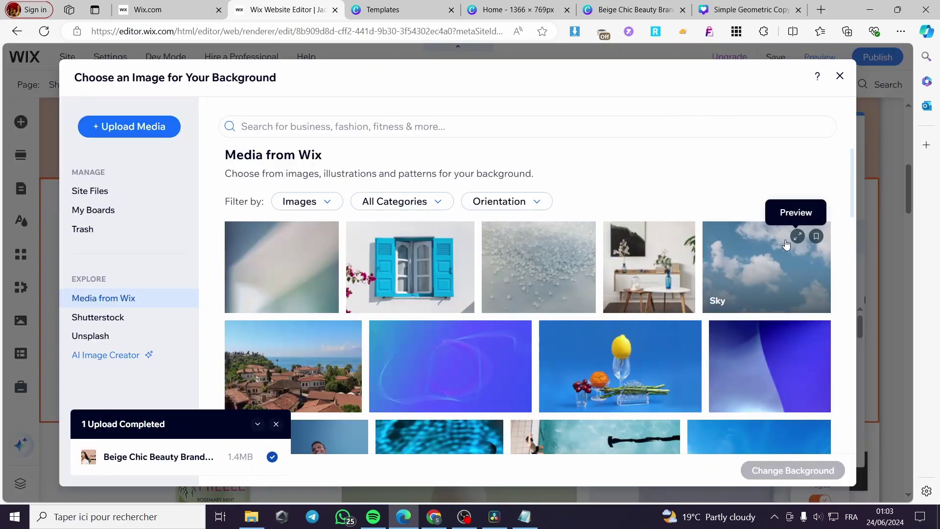
pyautogui.click(123, 126)
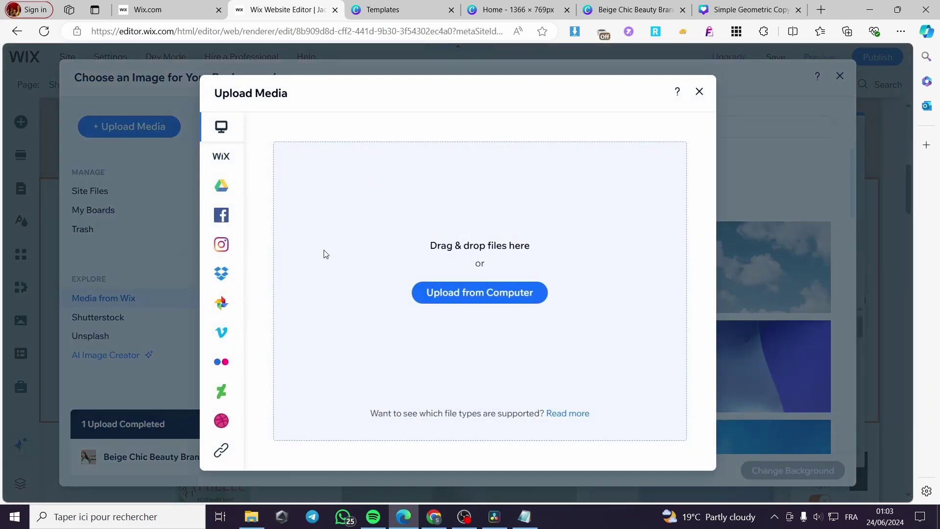
pyautogui.click(526, 304)
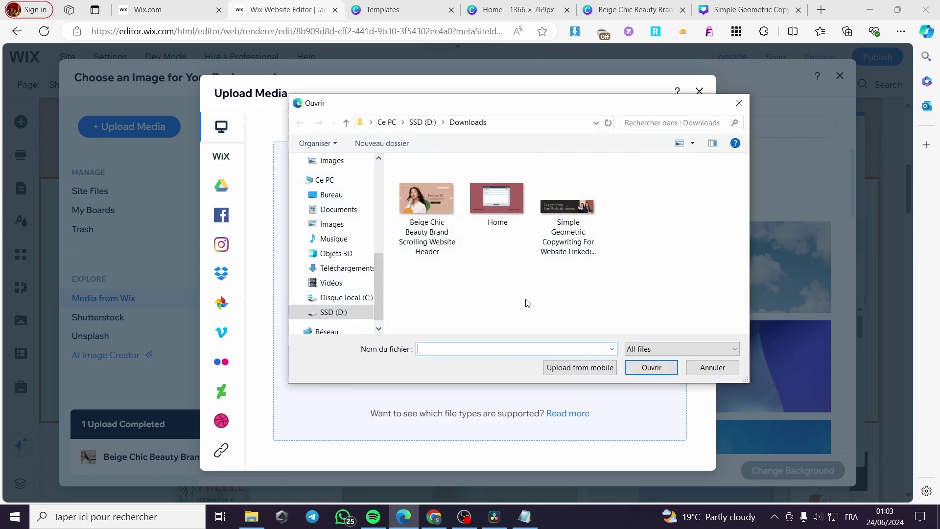
pyautogui.click(506, 198)
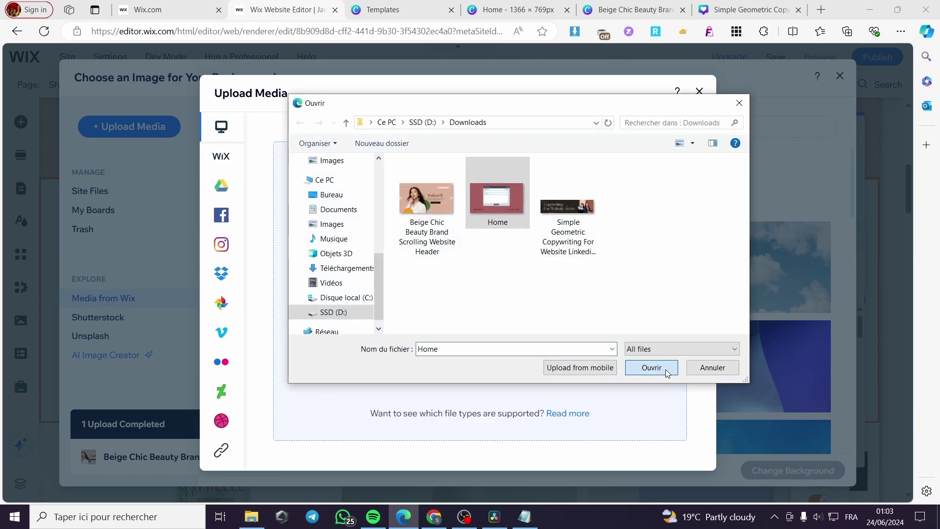
pyautogui.click(651, 368)
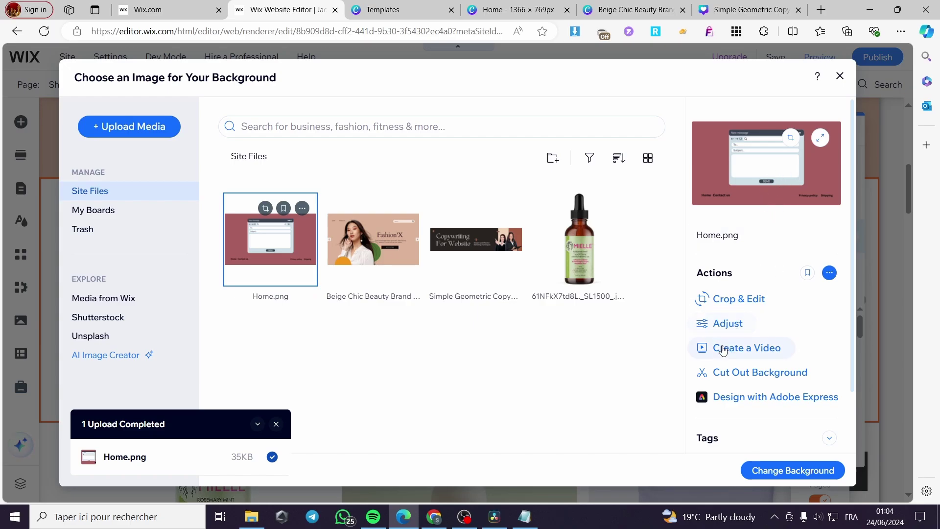
# Apply Home.png as the new strip's background and close its background settings.
pyautogui.click(793, 470)
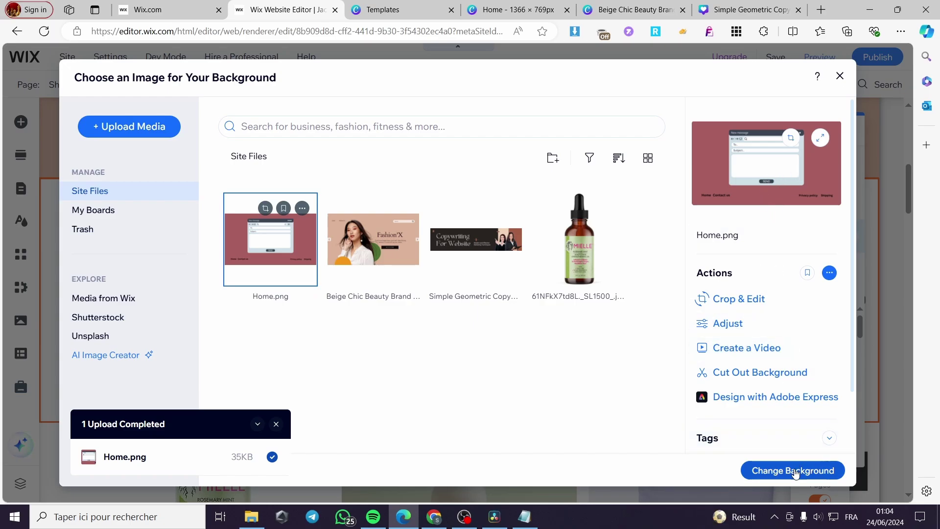
pyautogui.scroll(4, 460, 380)
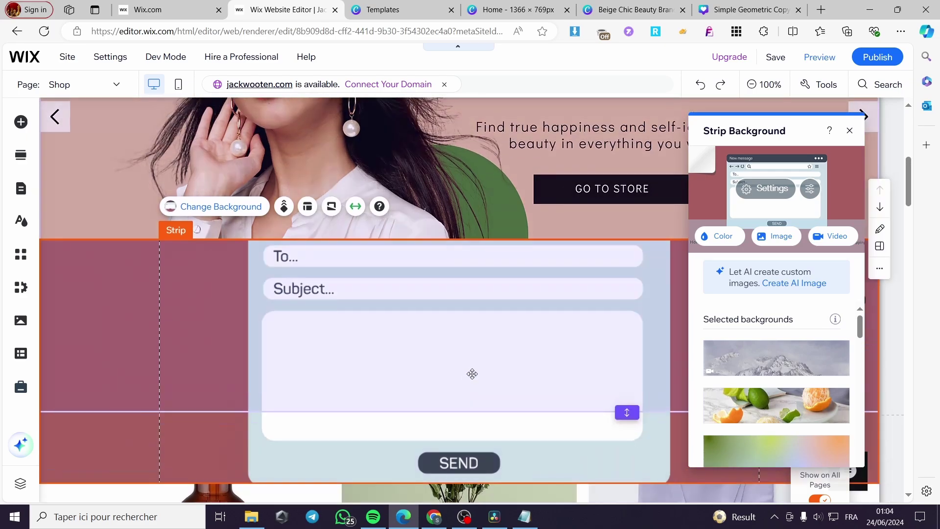
pyautogui.scroll(-4, 490, 368)
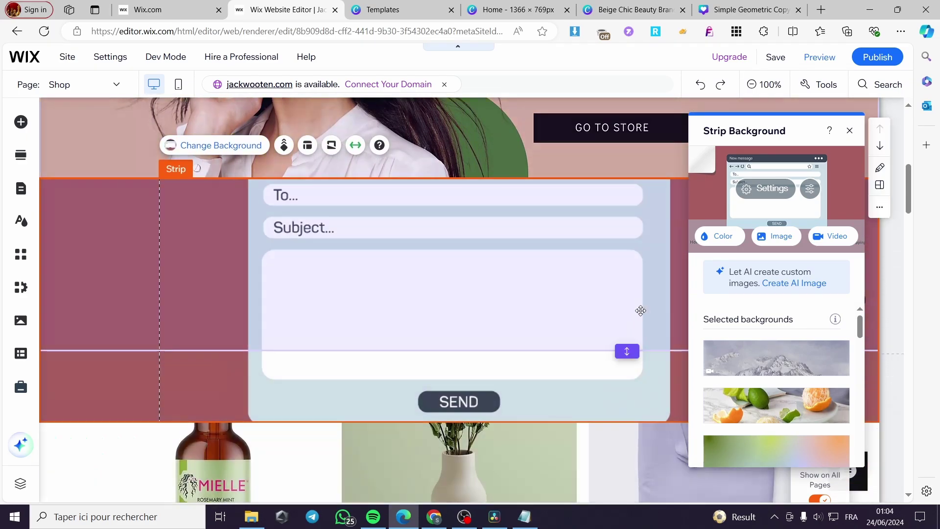
pyautogui.click(849, 130)
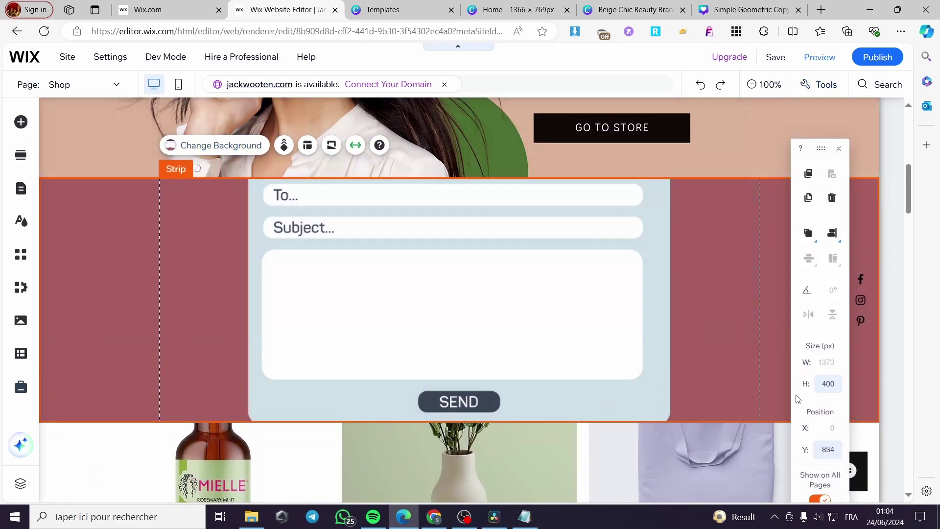
# Try heights of 300 px and 600 px for the message-form strip.
pyautogui.click(830, 387)
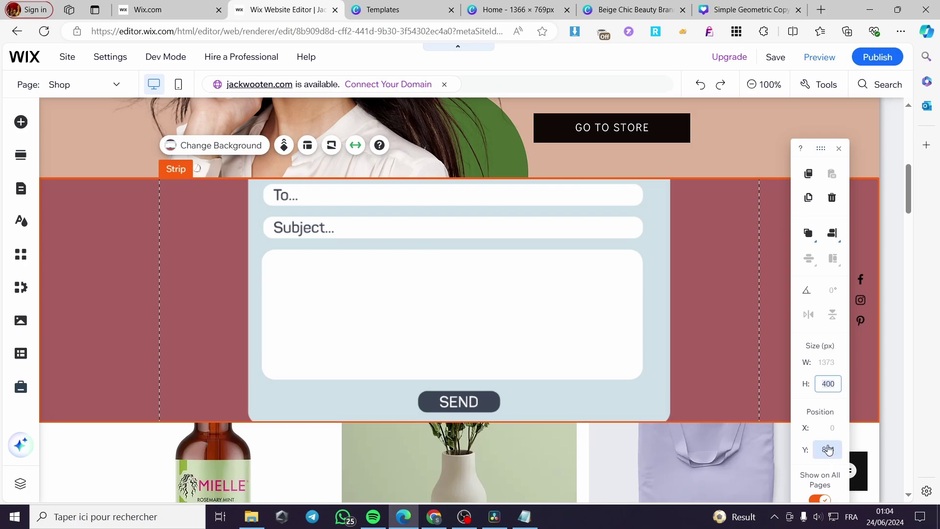
pyautogui.scroll(-3, 653, 408)
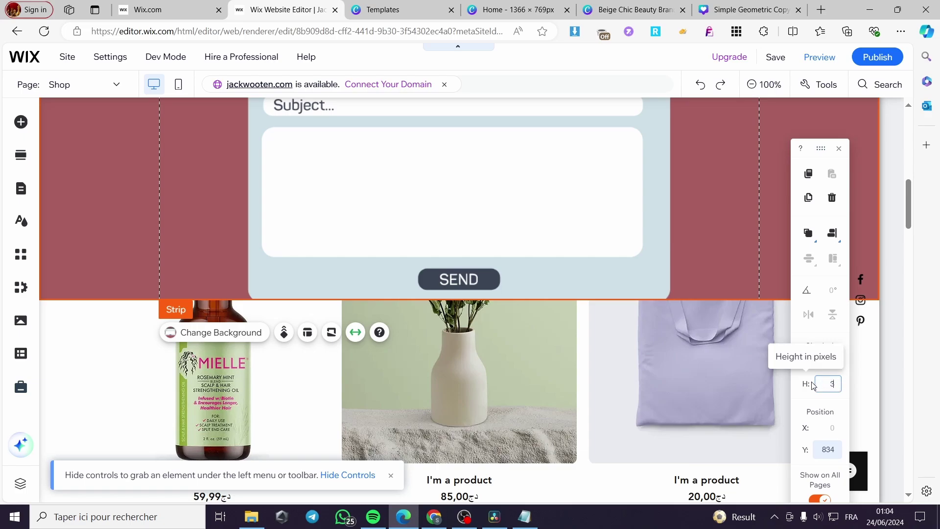
pyautogui.press('Return')
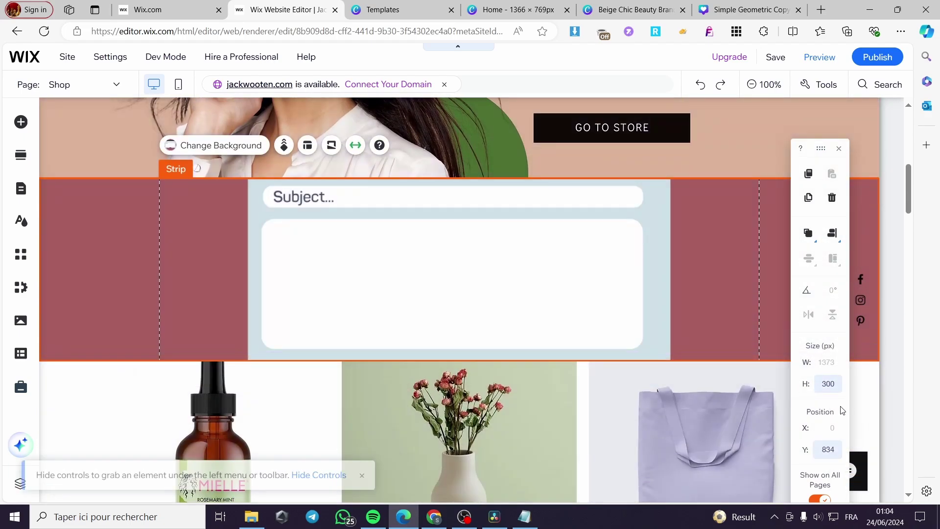
pyautogui.click(832, 389)
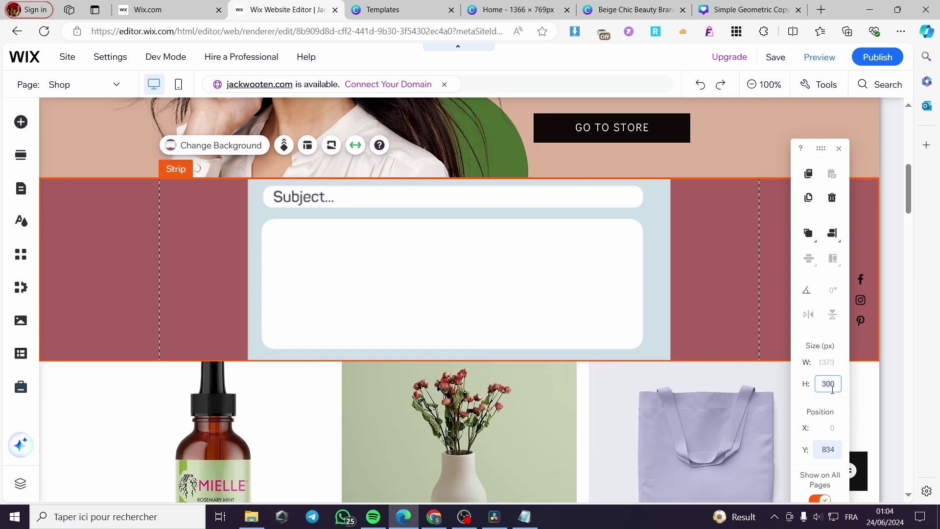
pyautogui.write('600')
pyautogui.press('Return')
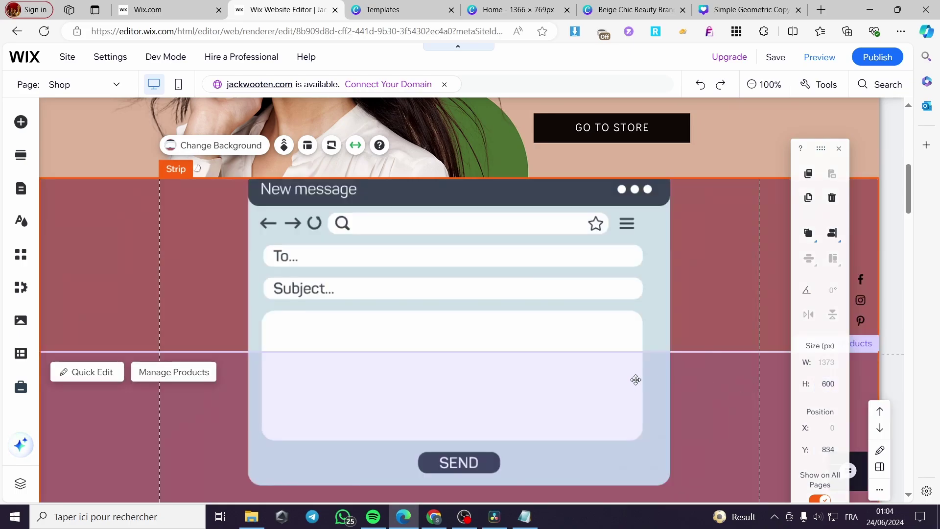
# Set the message-form strip's height to 650 px.
pyautogui.scroll(-1, 634, 409)
pyautogui.click(826, 383)
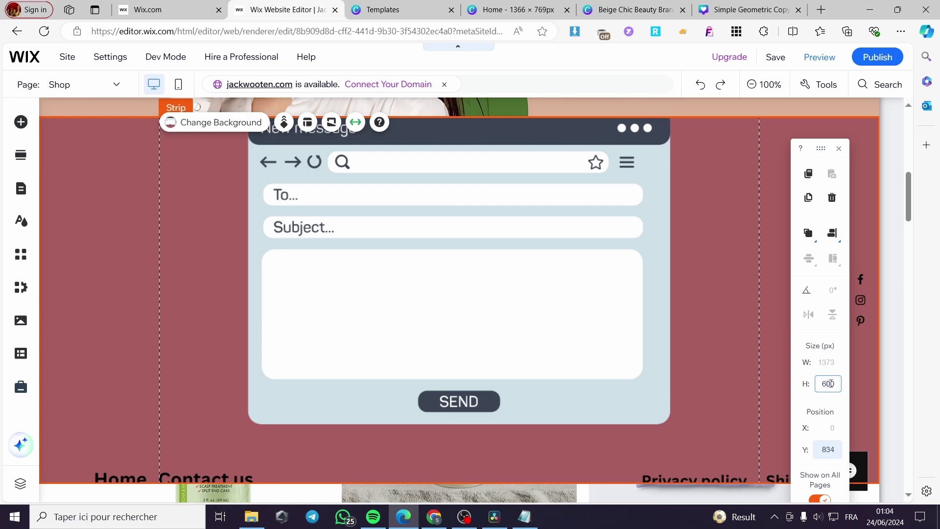
pyautogui.write('650')
pyautogui.press('Return')
# Review how the copywriting banner, Fashion'X strip and message-form strip stack on the page from the header down to the products.
pyautogui.scroll(3, 374, 338)
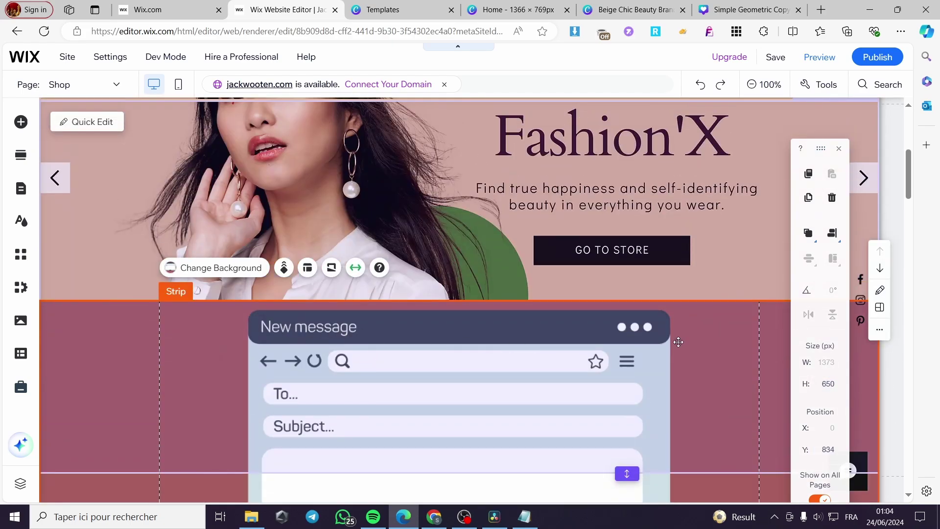
pyautogui.scroll(-5, 403, 353)
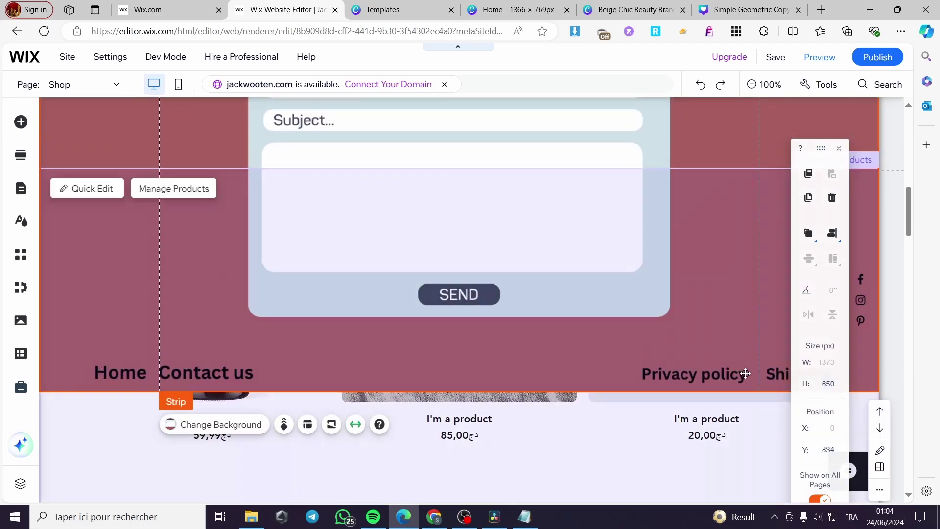
pyautogui.scroll(-5, 901, 349)
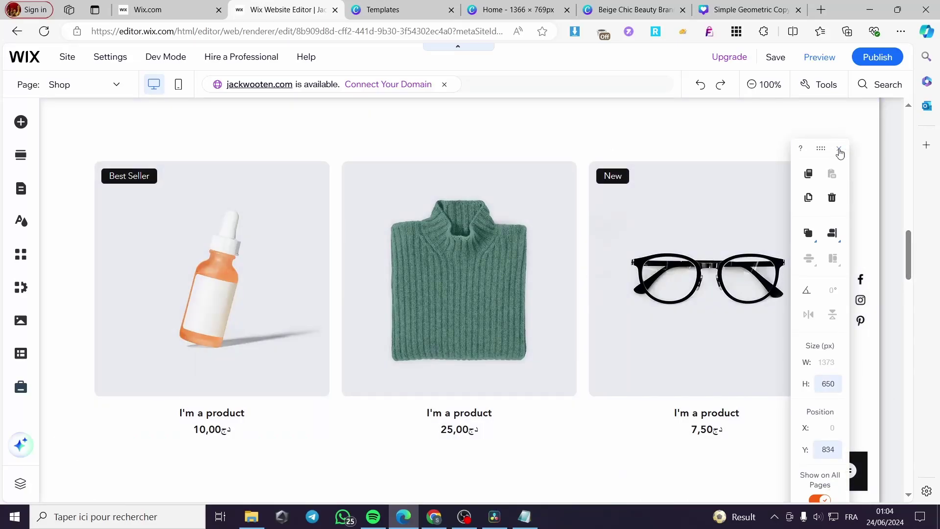
pyautogui.click(839, 149)
pyautogui.moveTo(908, 254); pyautogui.dragTo(911, 133)
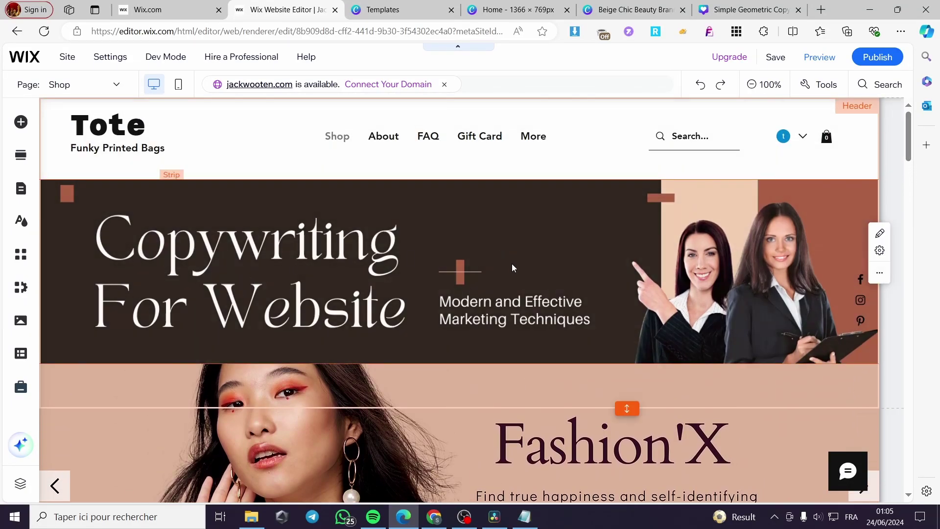
pyautogui.scroll(-4, 619, 261)
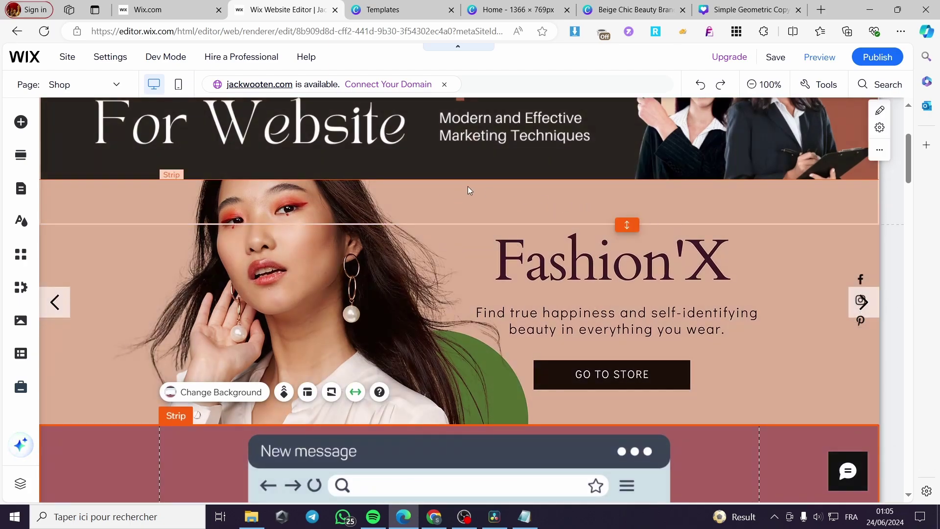
pyautogui.scroll(-5, 468, 190)
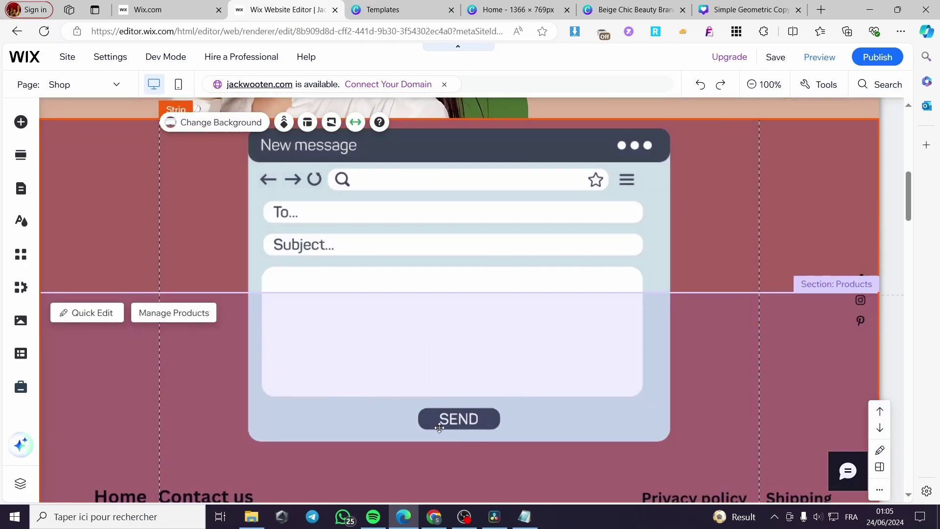
pyautogui.scroll(2, 439, 427)
pyautogui.scroll(4, 313, 441)
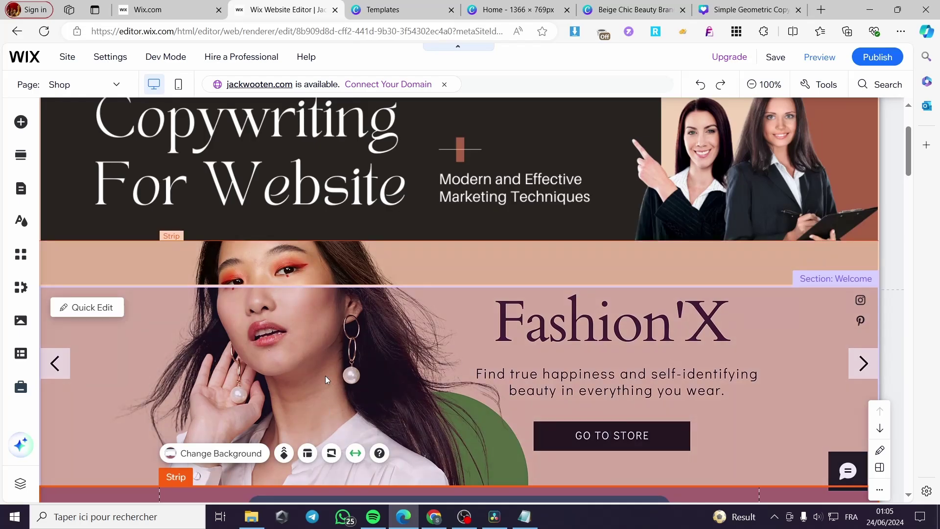
pyautogui.moveTo(451, 300)
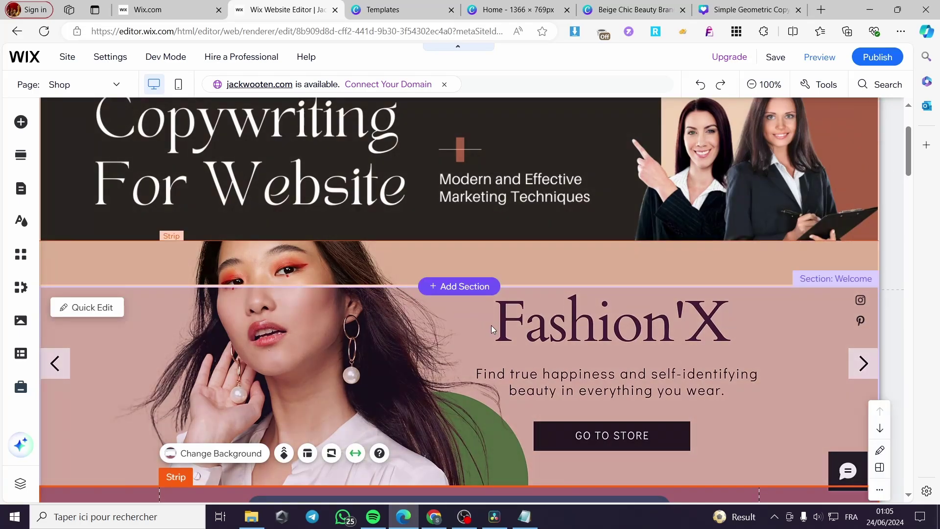
pyautogui.click(454, 286)
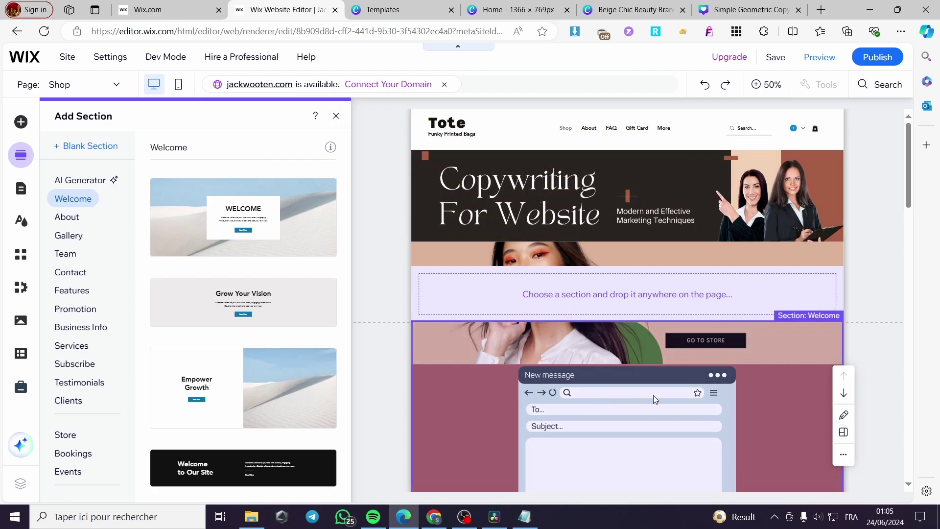
pyautogui.scroll(-4, 653, 395)
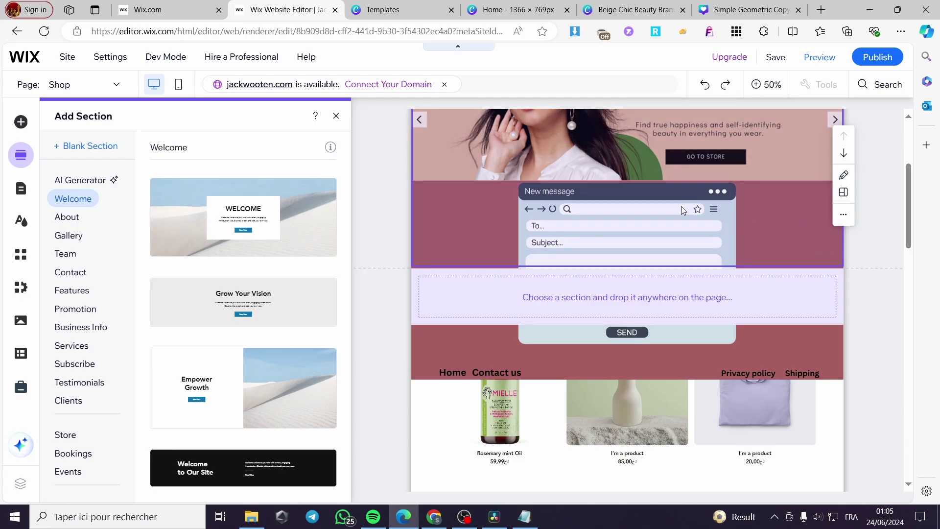
pyautogui.scroll(3, 612, 284)
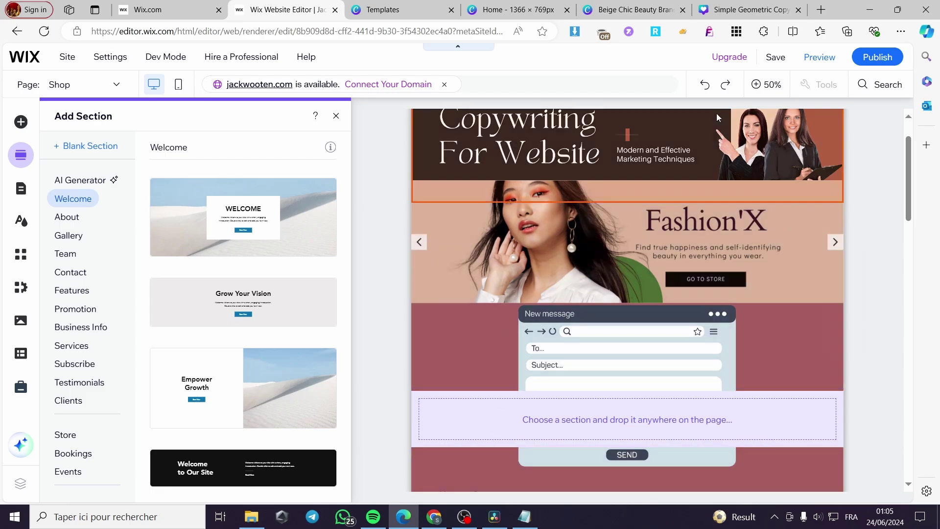
pyautogui.click(636, 9)
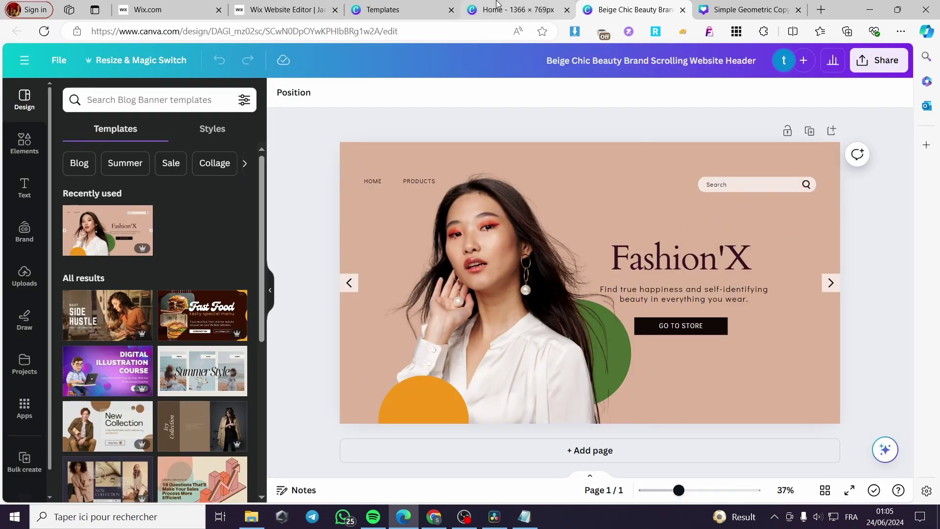
pyautogui.click(514, 10)
pyautogui.click(396, 9)
pyautogui.click(332, 5)
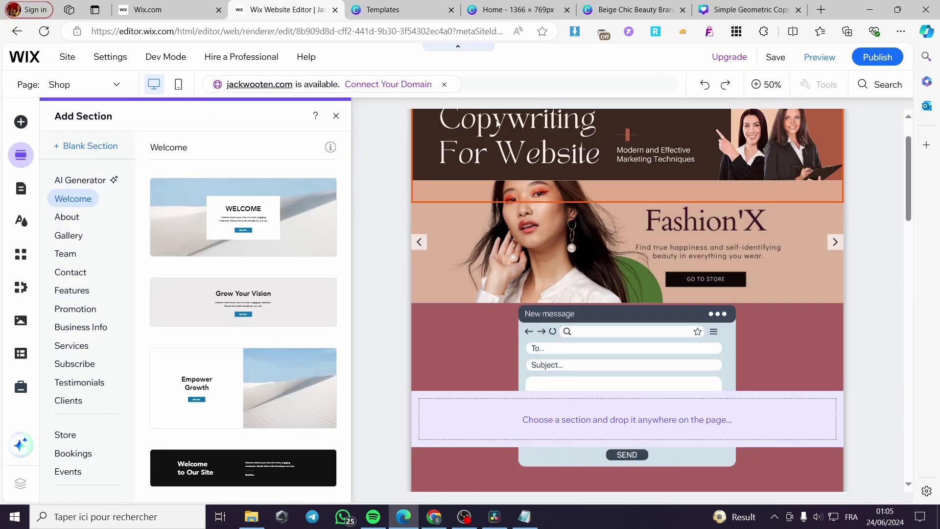
pyautogui.click(336, 115)
# Resize the Fashion'X strip freehand to a height of about 384 px.
pyautogui.scroll(-6, 589, 416)
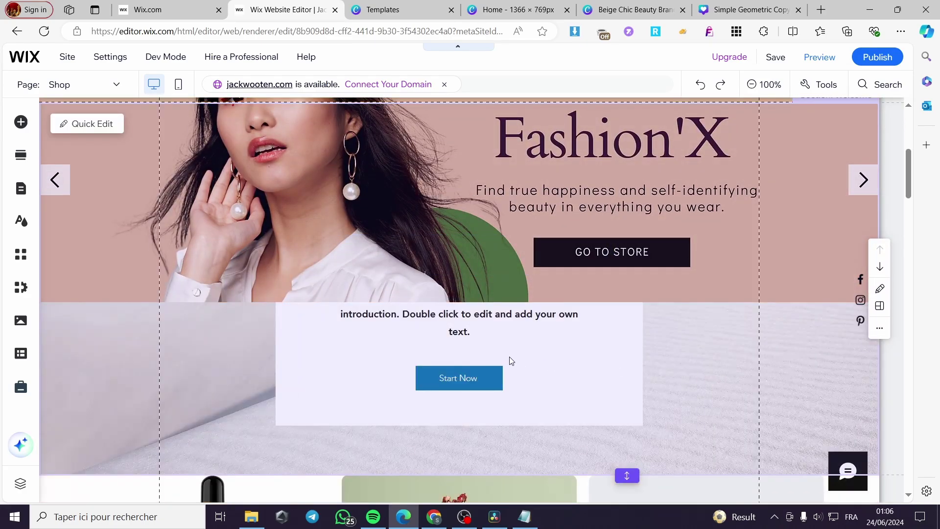
pyautogui.click(464, 309)
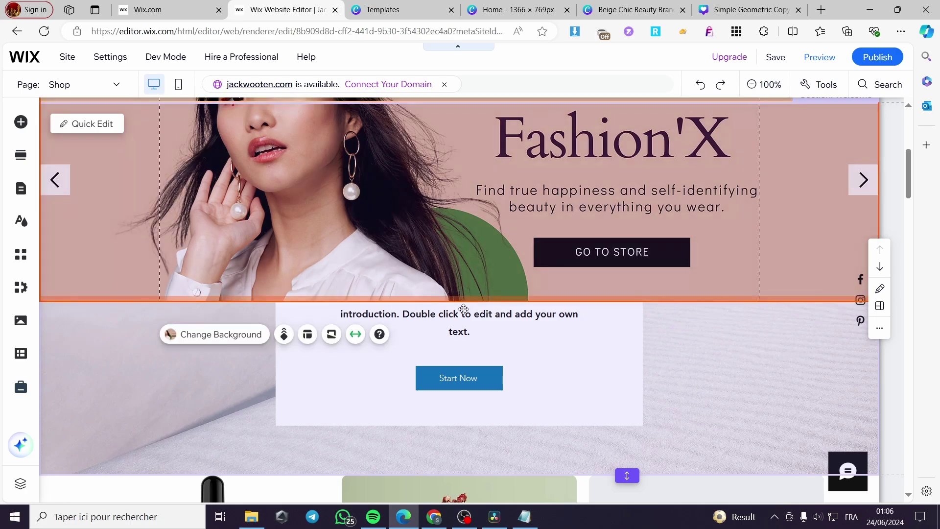
pyautogui.moveTo(464, 308)
pyautogui.mouseDown()
pyautogui.moveTo(455, 350)
pyautogui.moveTo(449, 289)
pyautogui.moveTo(448, 313)
pyautogui.moveTo(446, 305)
pyautogui.mouseUp()
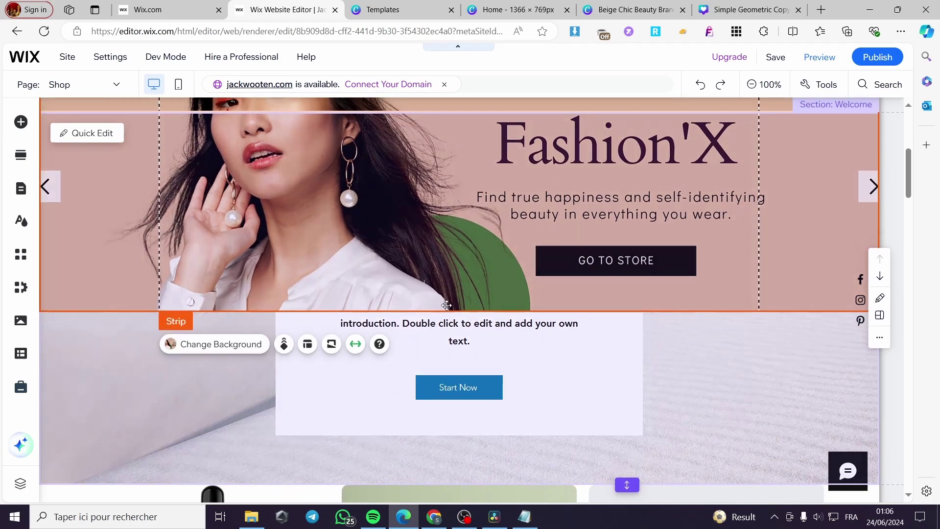
pyautogui.scroll(1, 446, 305)
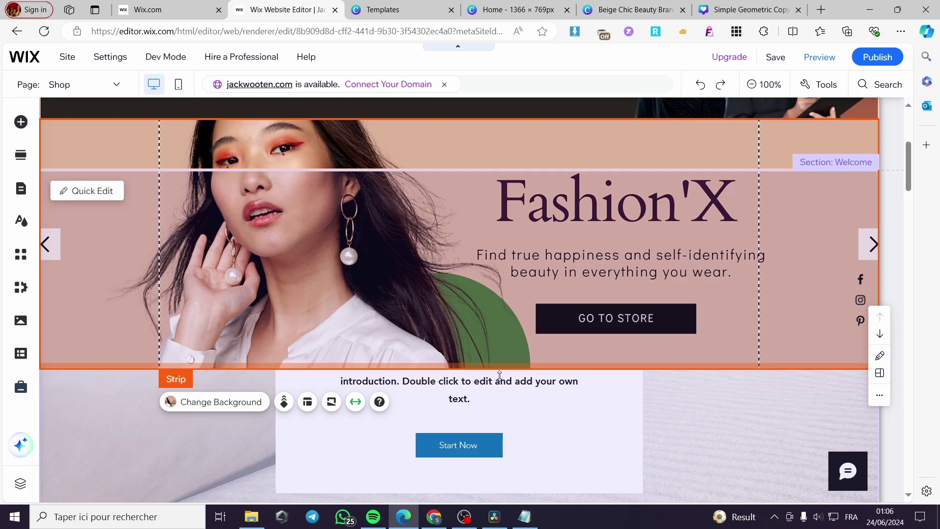
pyautogui.moveTo(501, 364)
pyautogui.mouseDown()
pyautogui.moveTo(499, 387)
pyautogui.moveTo(497, 351)
pyautogui.mouseUp()
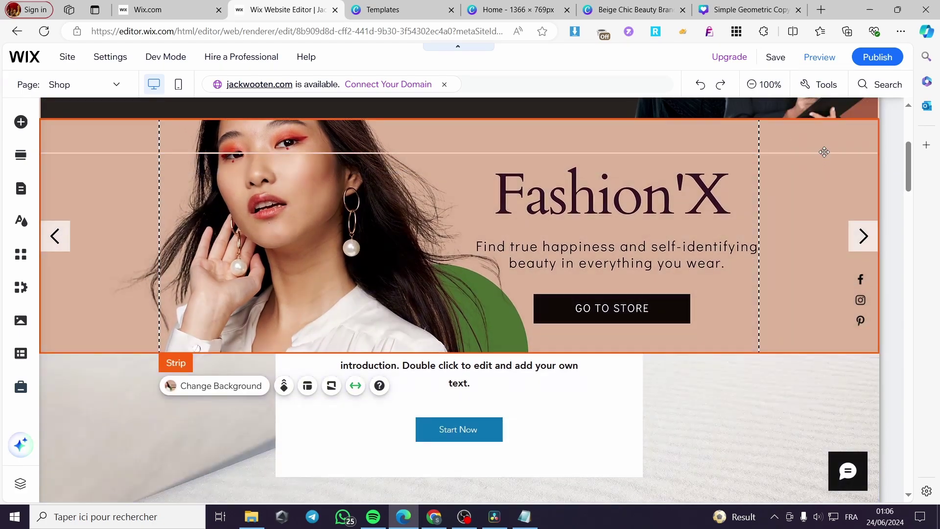
# Show the editing toolbar and set the Fashion'X strip's height to 600 px.
pyautogui.click(820, 84)
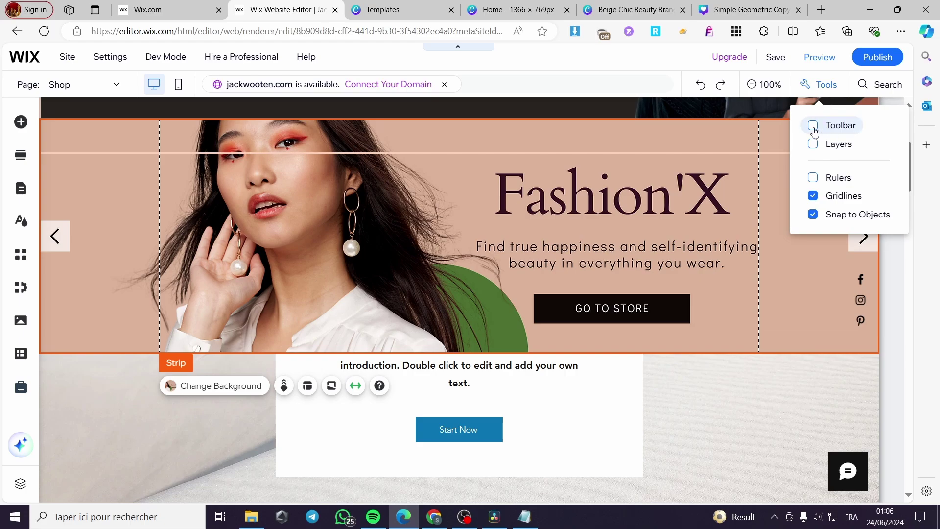
pyautogui.click(839, 129)
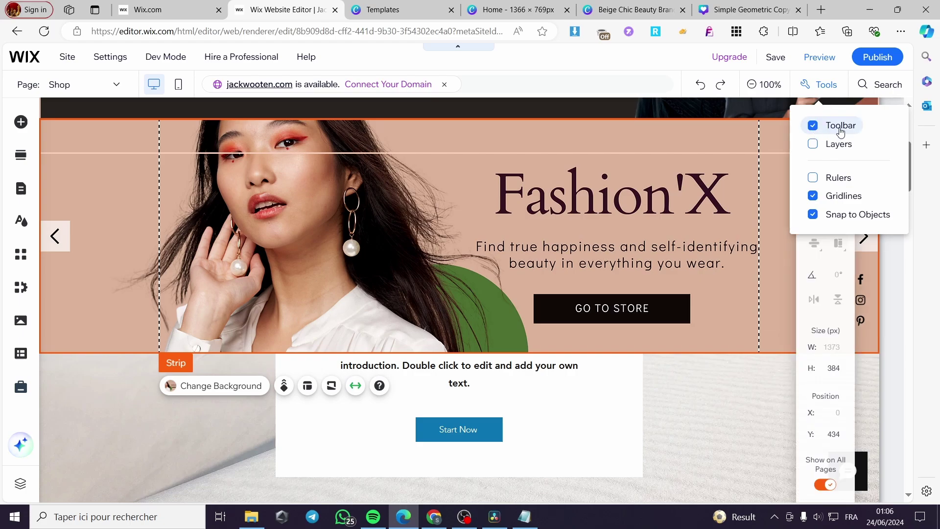
pyautogui.click(840, 369)
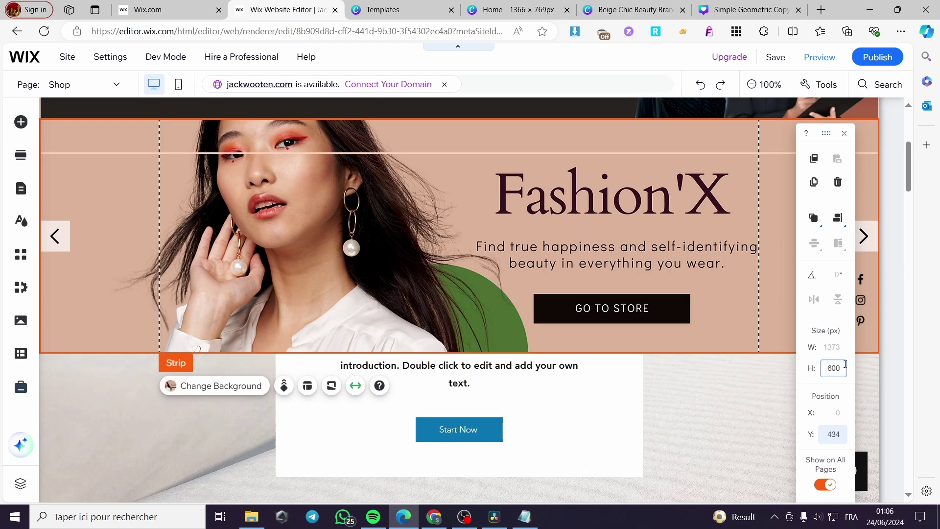
pyautogui.write('600')
pyautogui.press('Return')
# Set the height of the Welcome section behind the Fashion'X strip to 800 px.
pyautogui.scroll(-5, 602, 398)
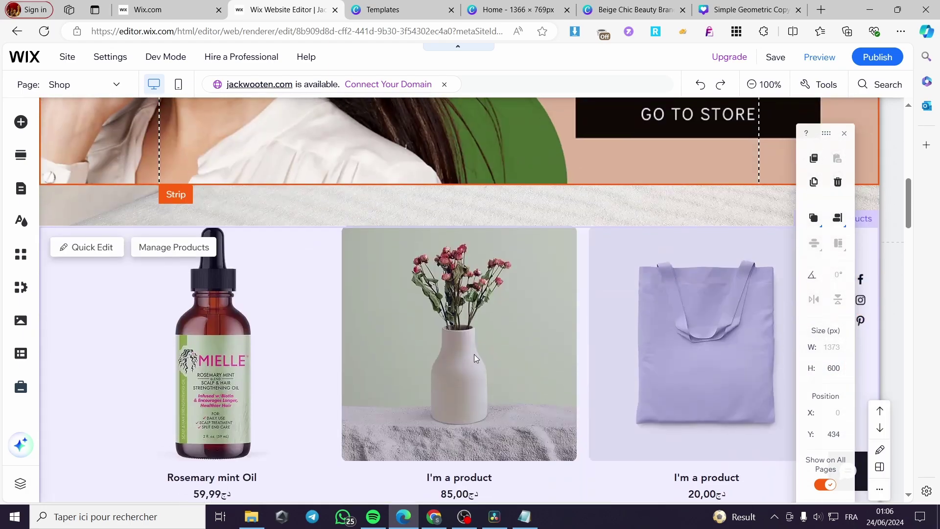
pyautogui.scroll(5, 474, 358)
pyautogui.scroll(2, 484, 400)
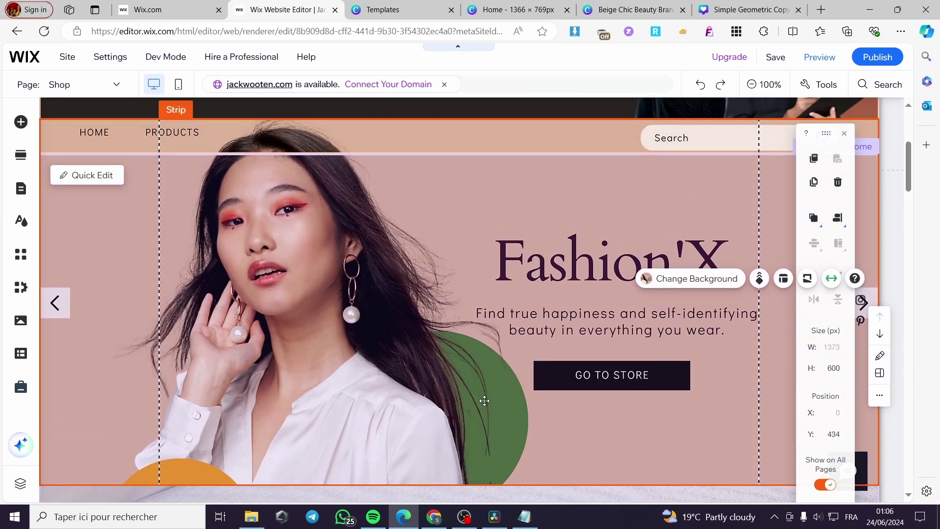
pyautogui.scroll(-3, 484, 400)
pyautogui.scroll(3, 484, 400)
pyautogui.scroll(1, 261, 325)
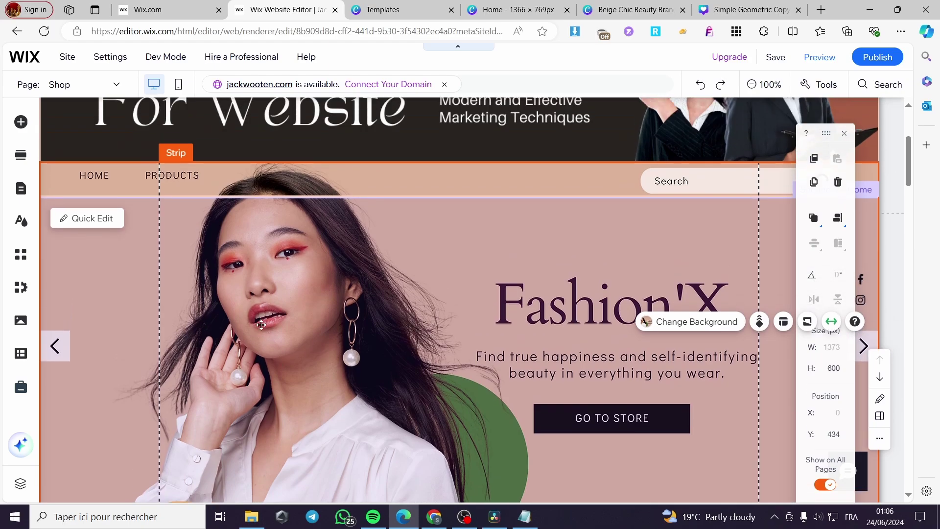
pyautogui.scroll(2, 261, 324)
pyautogui.scroll(-5, 261, 324)
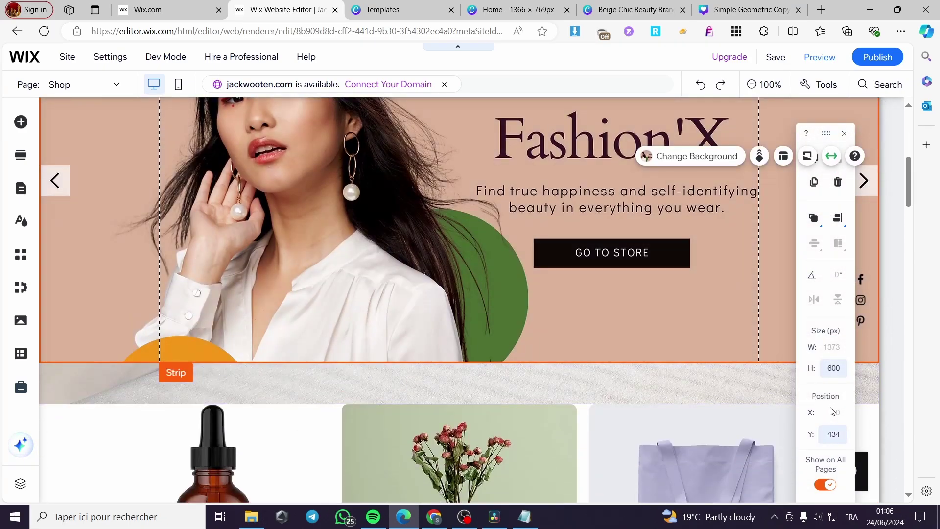
pyautogui.click(841, 371)
pyautogui.press('Return')
pyautogui.click(743, 370)
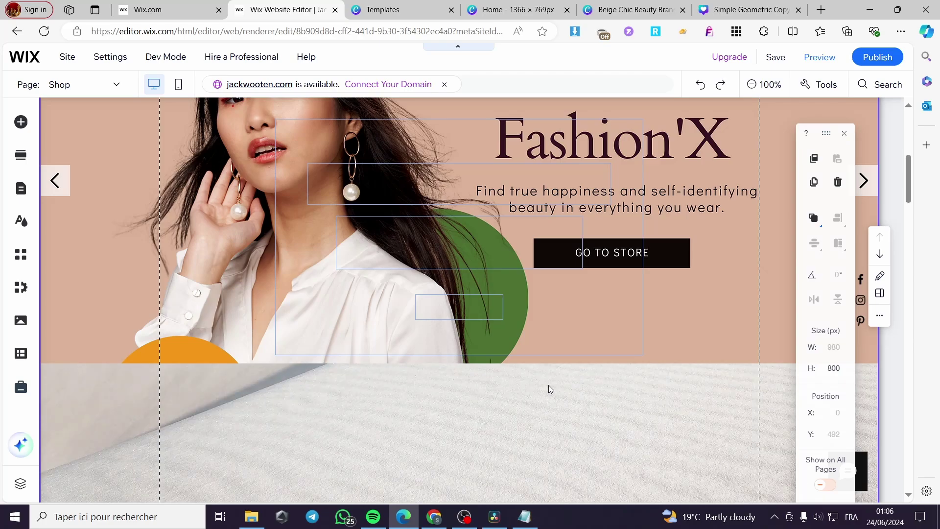
# Review how the site header, copywriting banner and Fashion'X strip line up on the page.
pyautogui.scroll(1, 779, 420)
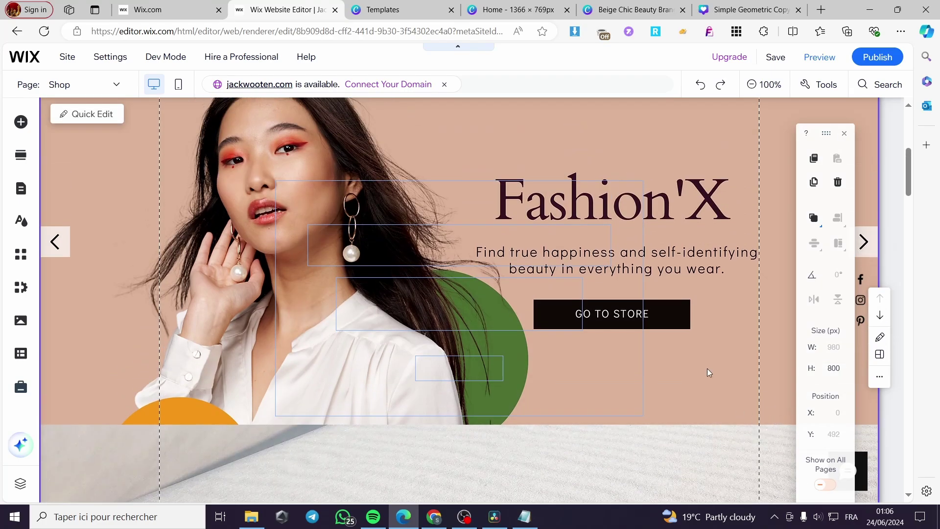
pyautogui.scroll(3, 334, 404)
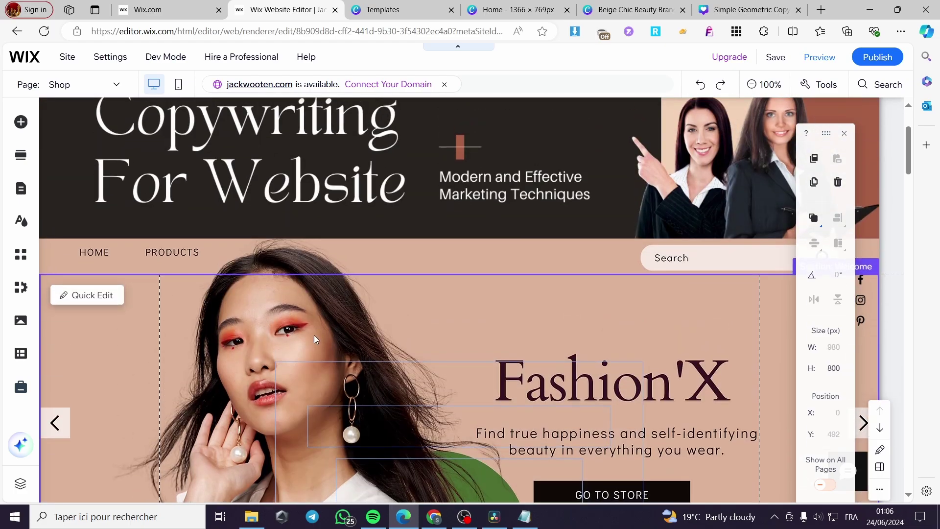
pyautogui.scroll(-2, 315, 338)
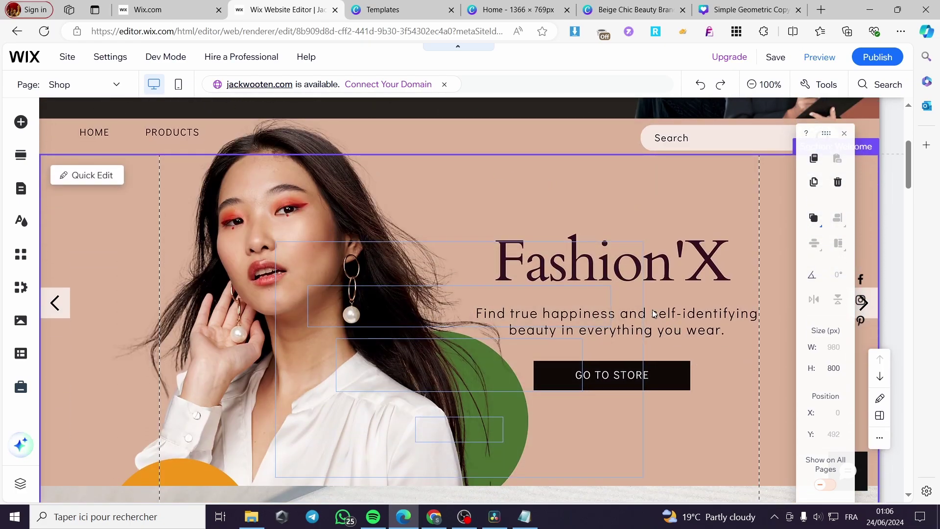
pyautogui.scroll(4, 489, 255)
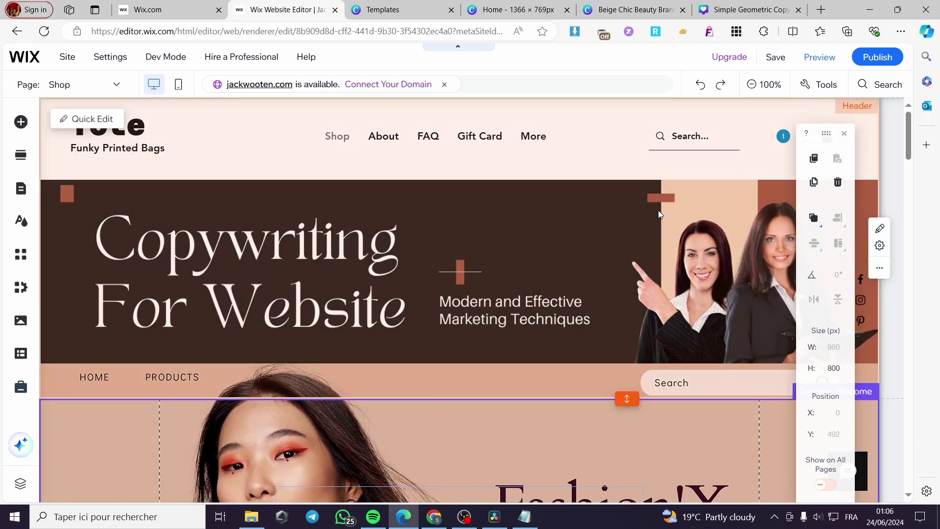
pyautogui.scroll(-3, 506, 234)
pyautogui.scroll(3, 386, 220)
pyautogui.scroll(-1, 323, 167)
pyautogui.scroll(1, 294, 233)
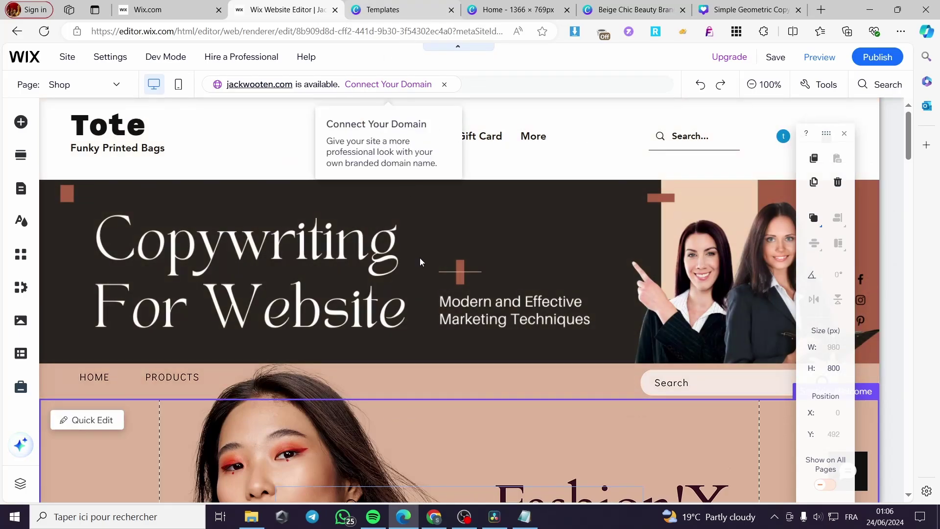